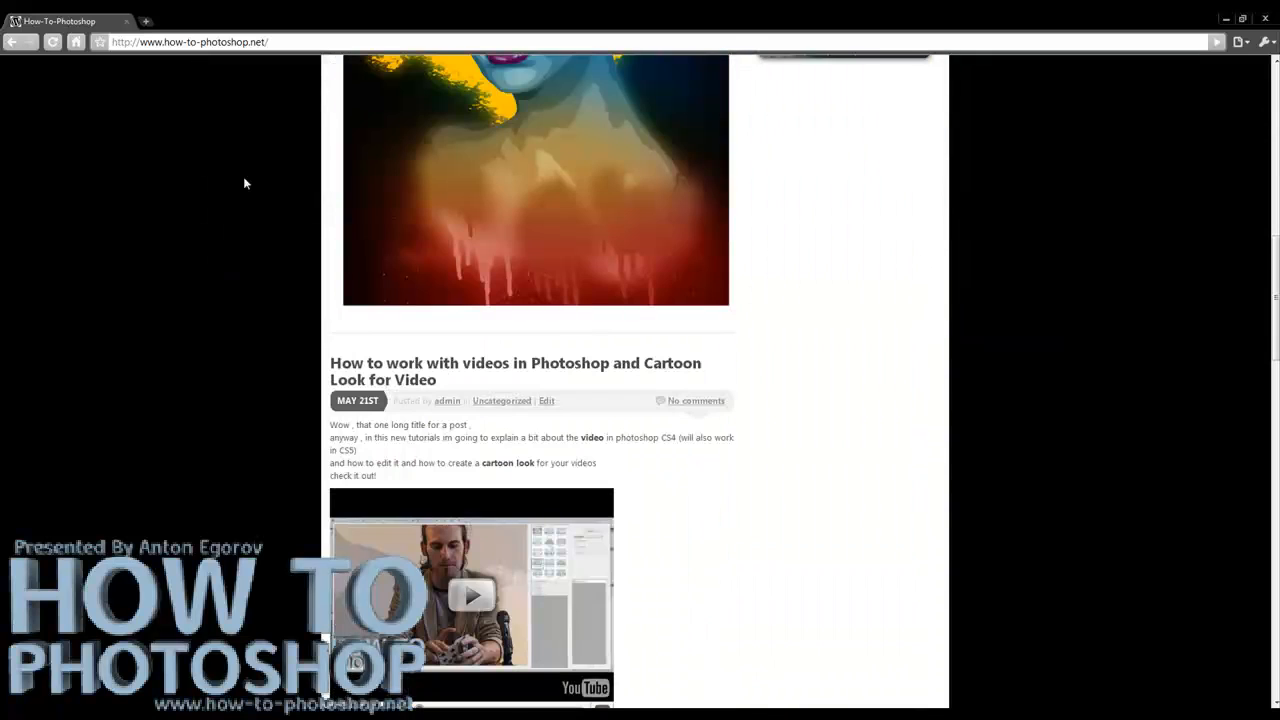
Browse the tutorial posts on the How-To-Photoshop site and examine the painted blue-faced girl artwork.
scroll(245, 180, "down", 8)
scroll(245, 178, "up", 2)
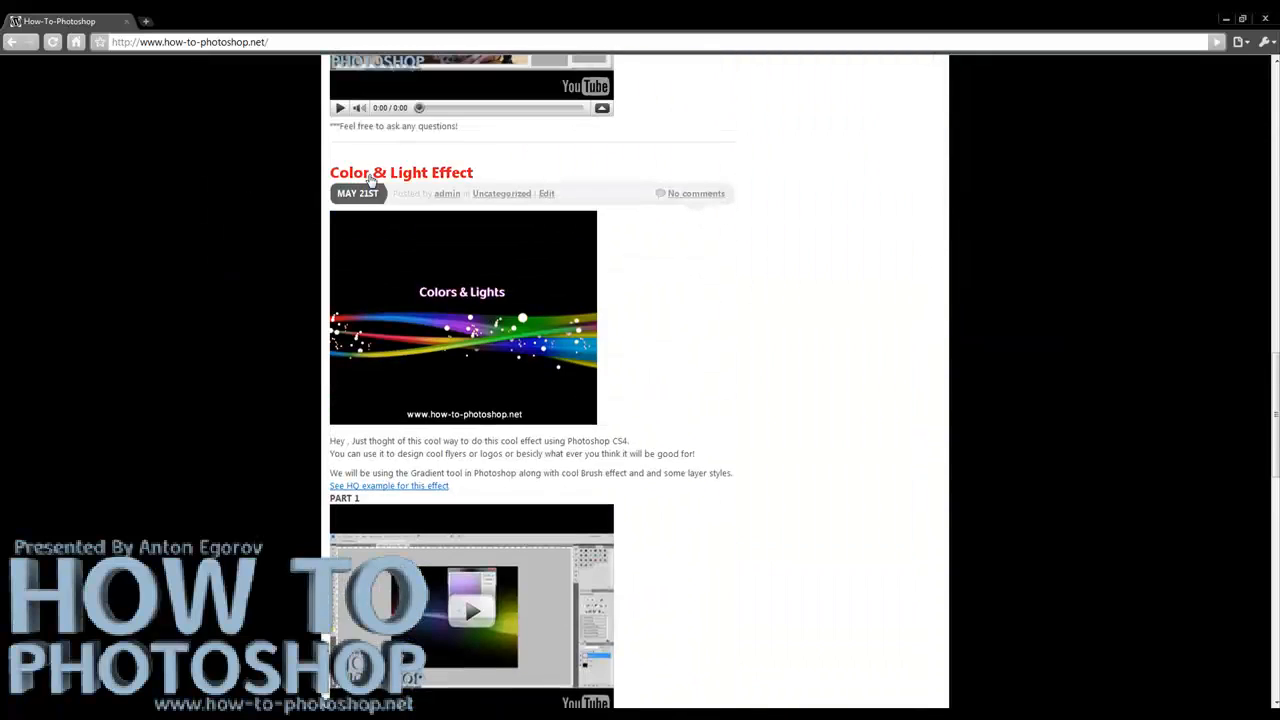
scroll(462, 319, "down", 3)
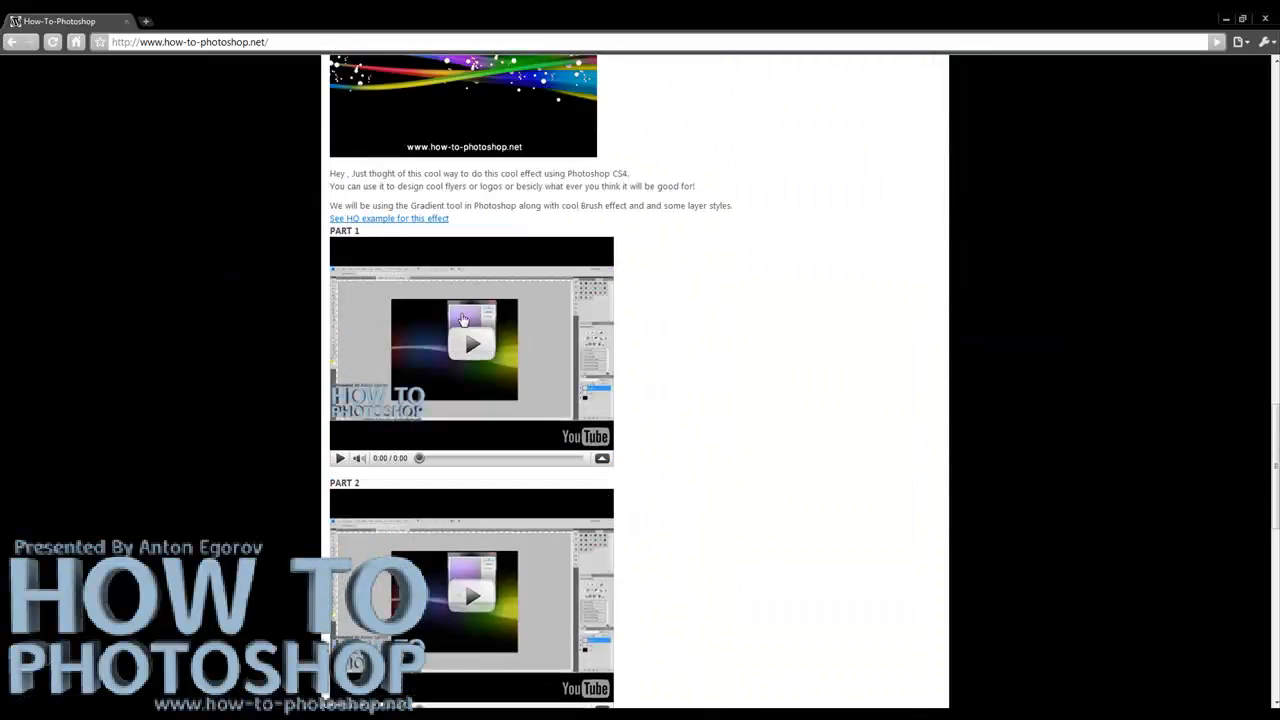
scroll(217, 297, "up", 4)
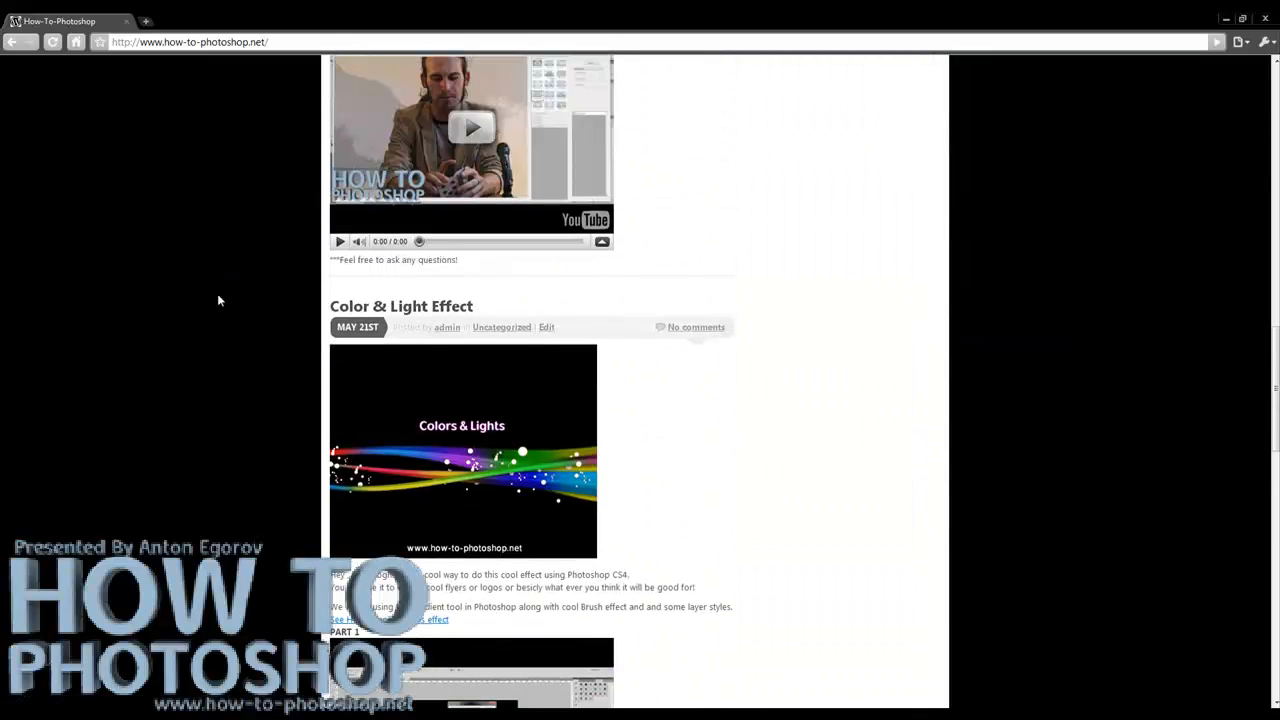
scroll(218, 300, "up", 6)
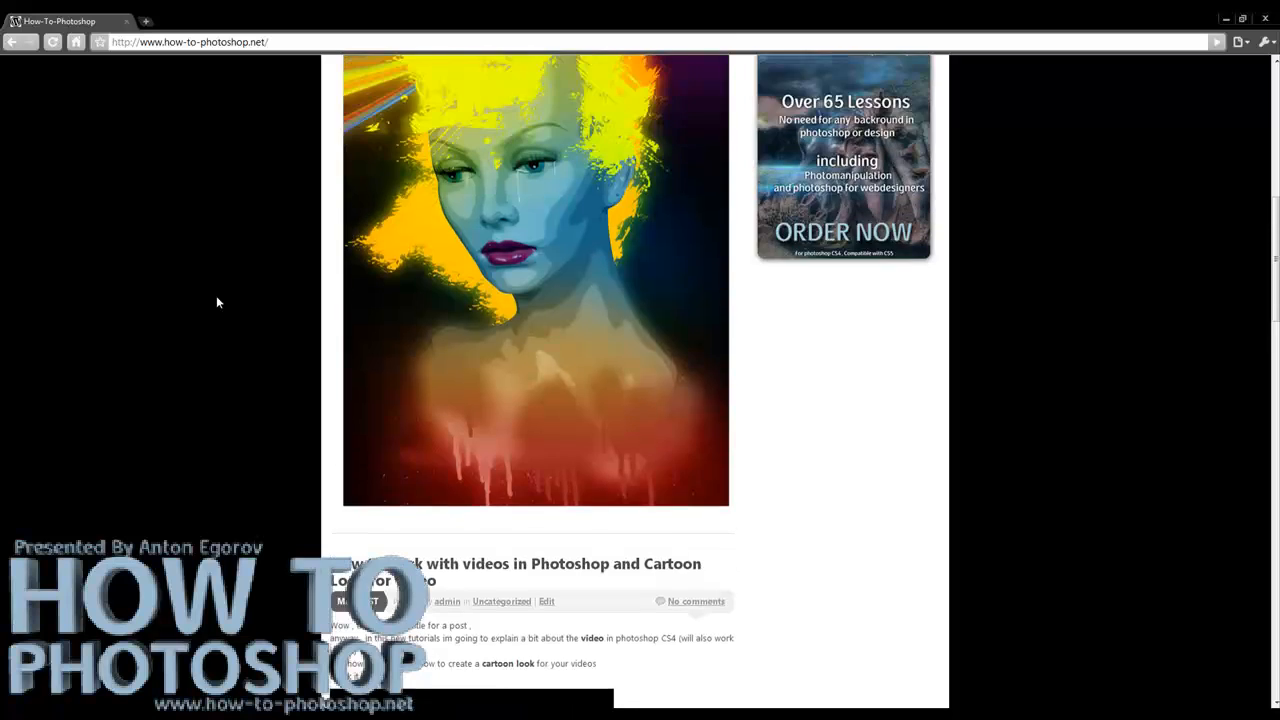
scroll(216, 295, "up", 1)
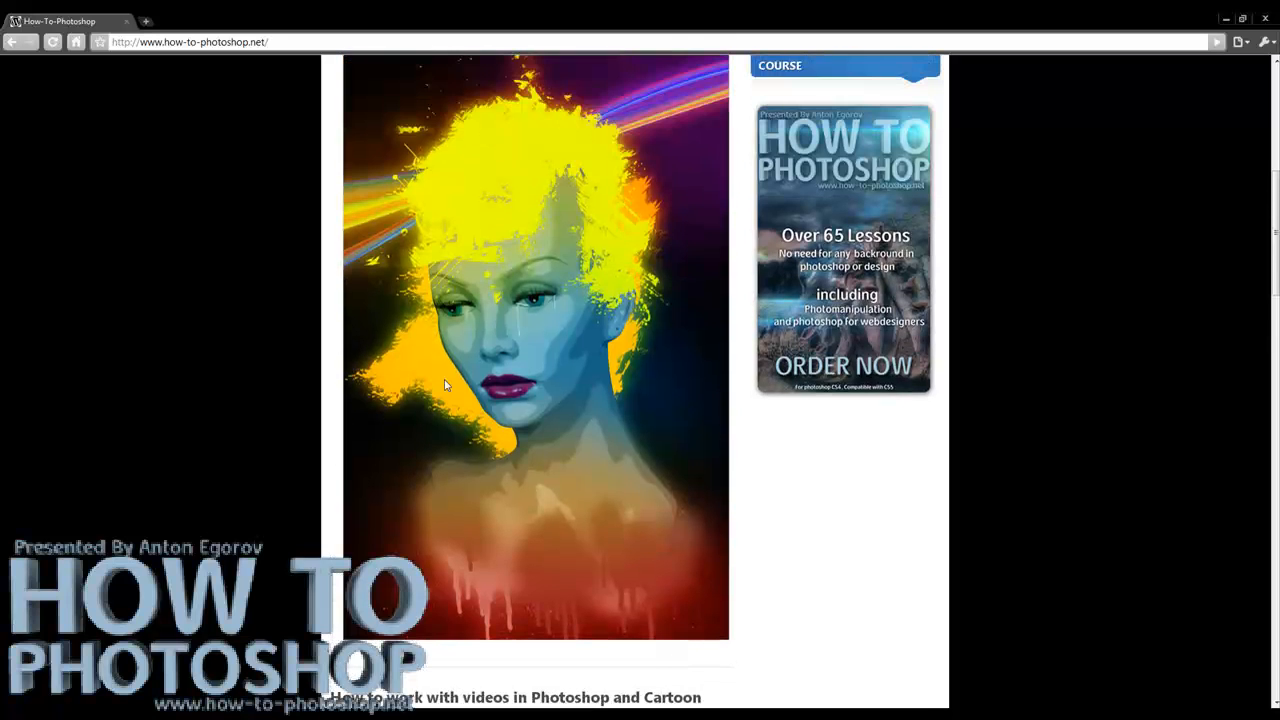
Switch to Windows Explorer and copy the Euphoria_Brushes_By_ShiftyJ and Spray_Paint_Splatter_Brushes_by_itsJ2o brush files from the src folder.
key("alt+Tab")
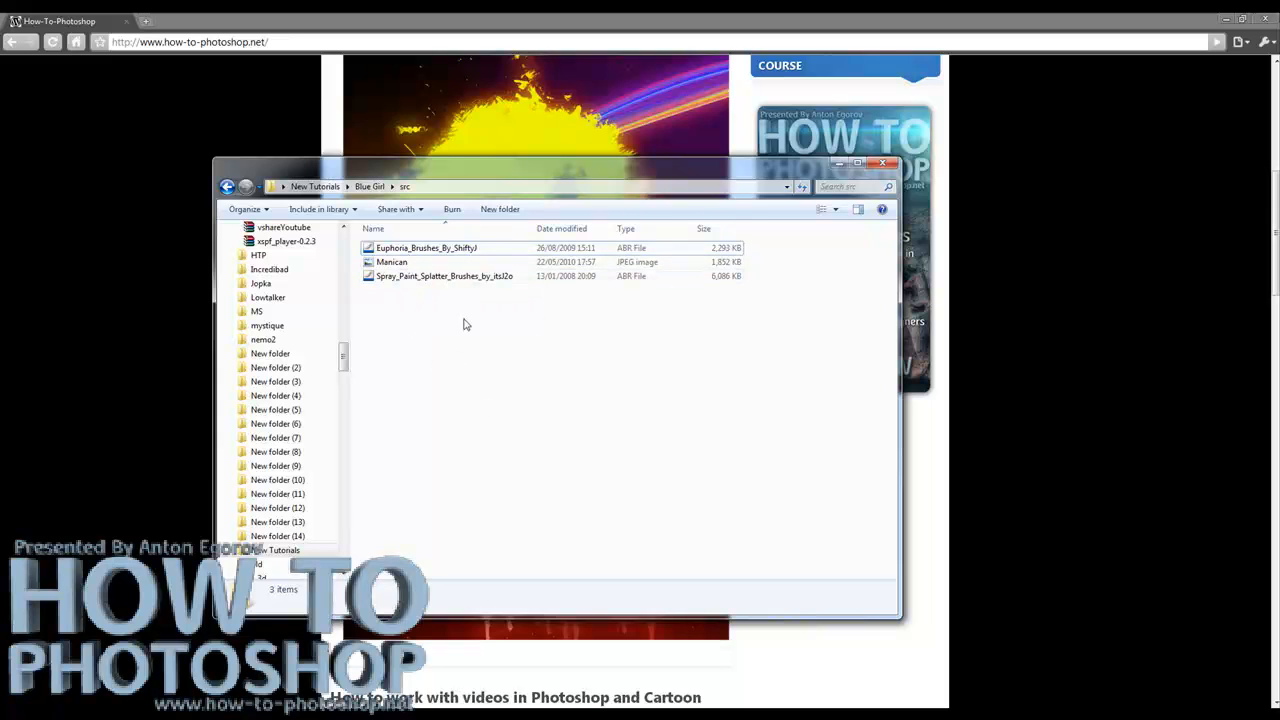
left_click(440, 250)
left_click(459, 279, "ctrl")
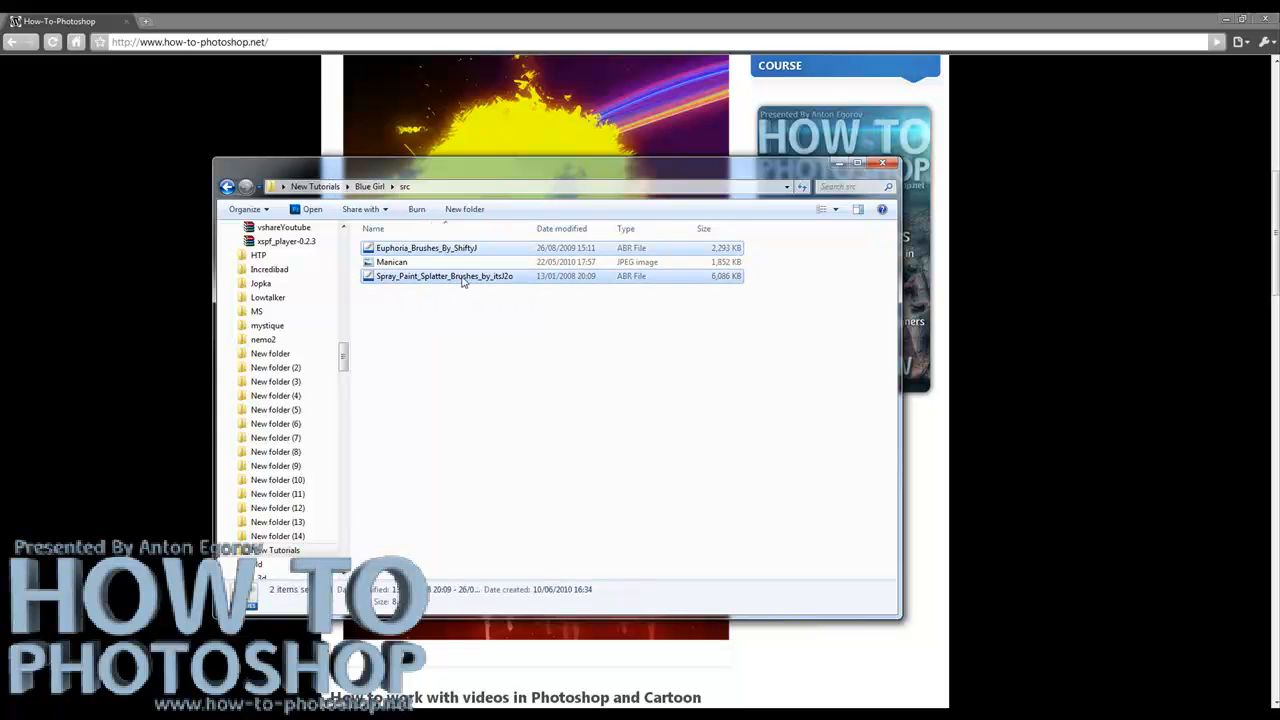
right_click(462, 280)
left_click(322, 467)
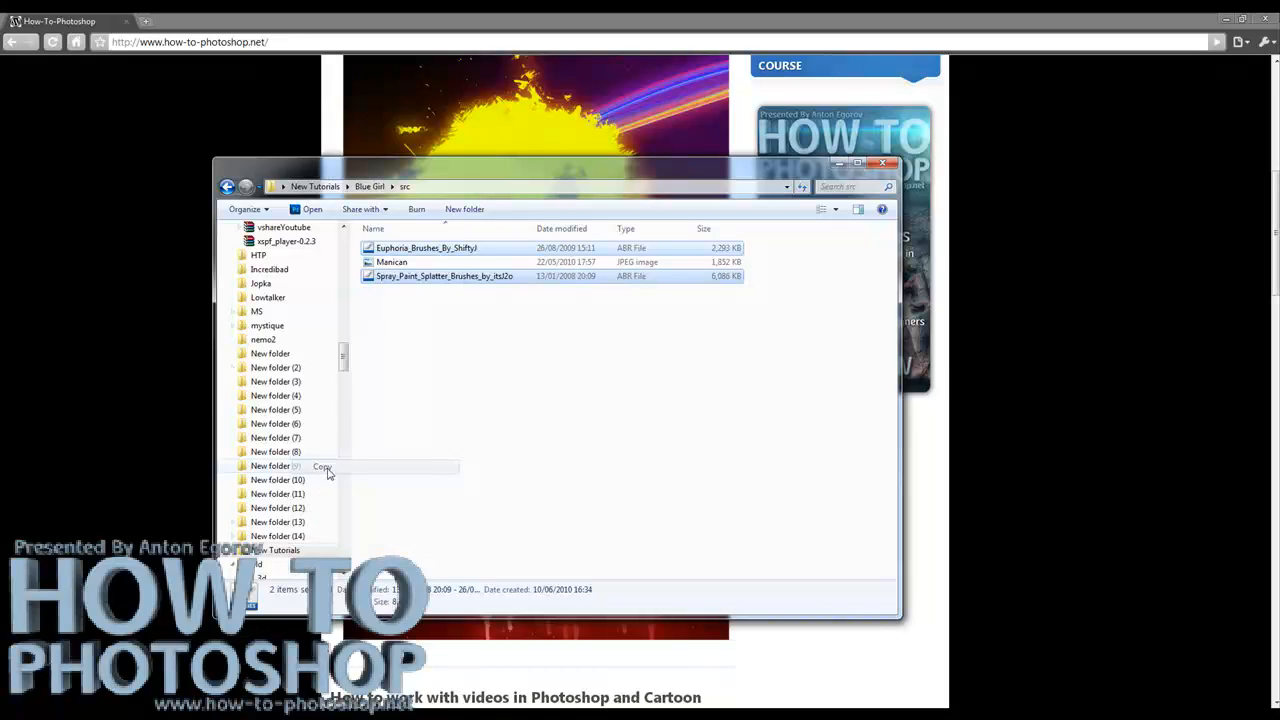
Open a second Explorer window and go to the Program Files folder on the system 7 (C:) drive.
right_click(617, 712)
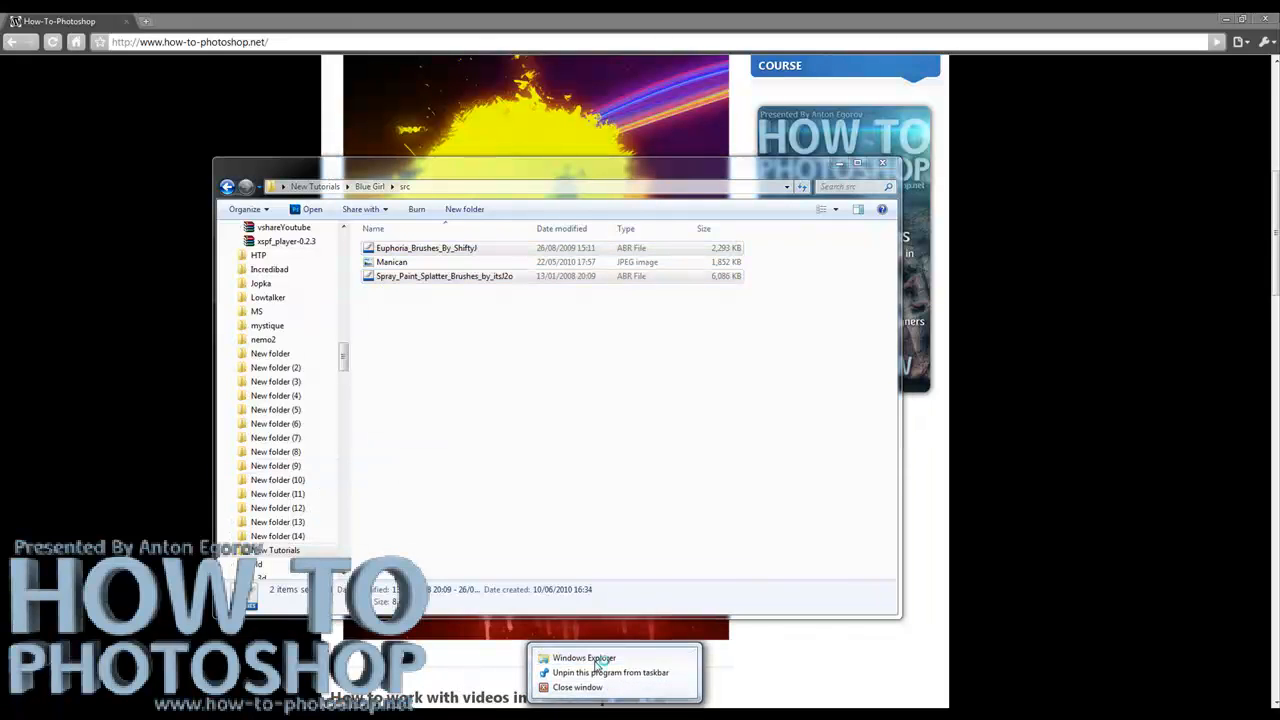
left_click(590, 656)
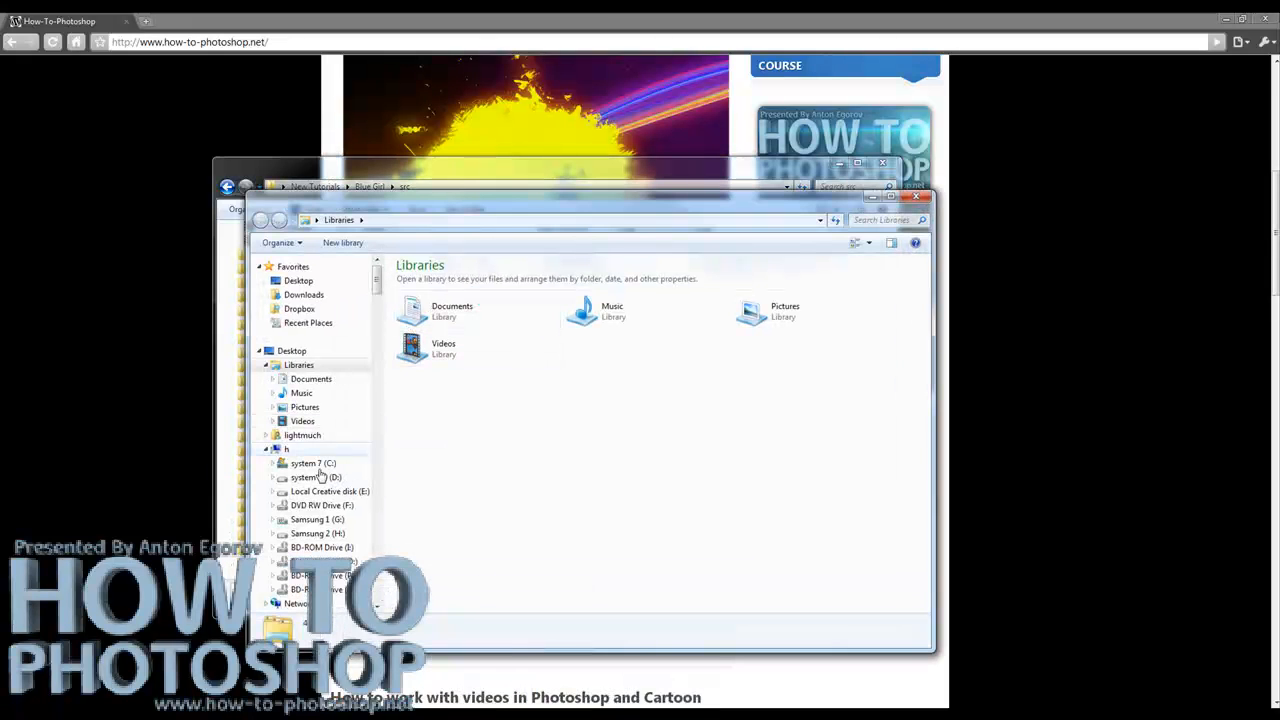
left_click(319, 464)
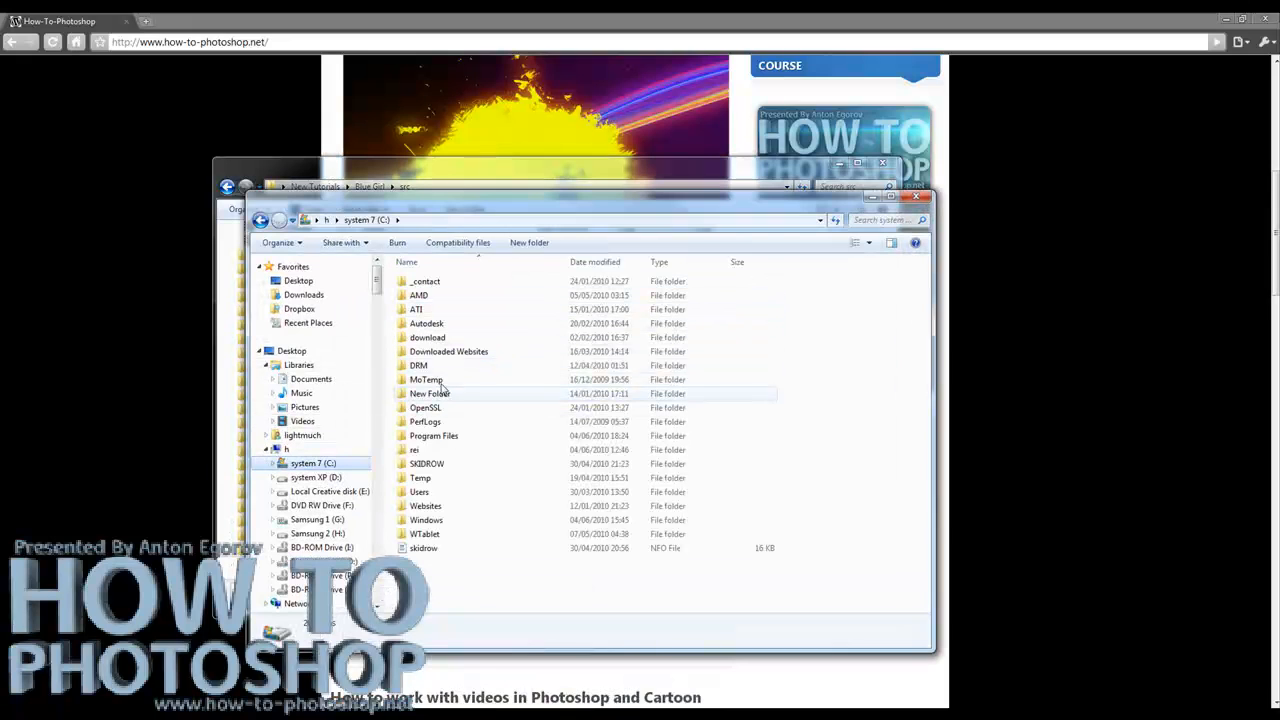
left_click(440, 440)
double_click(440, 443)
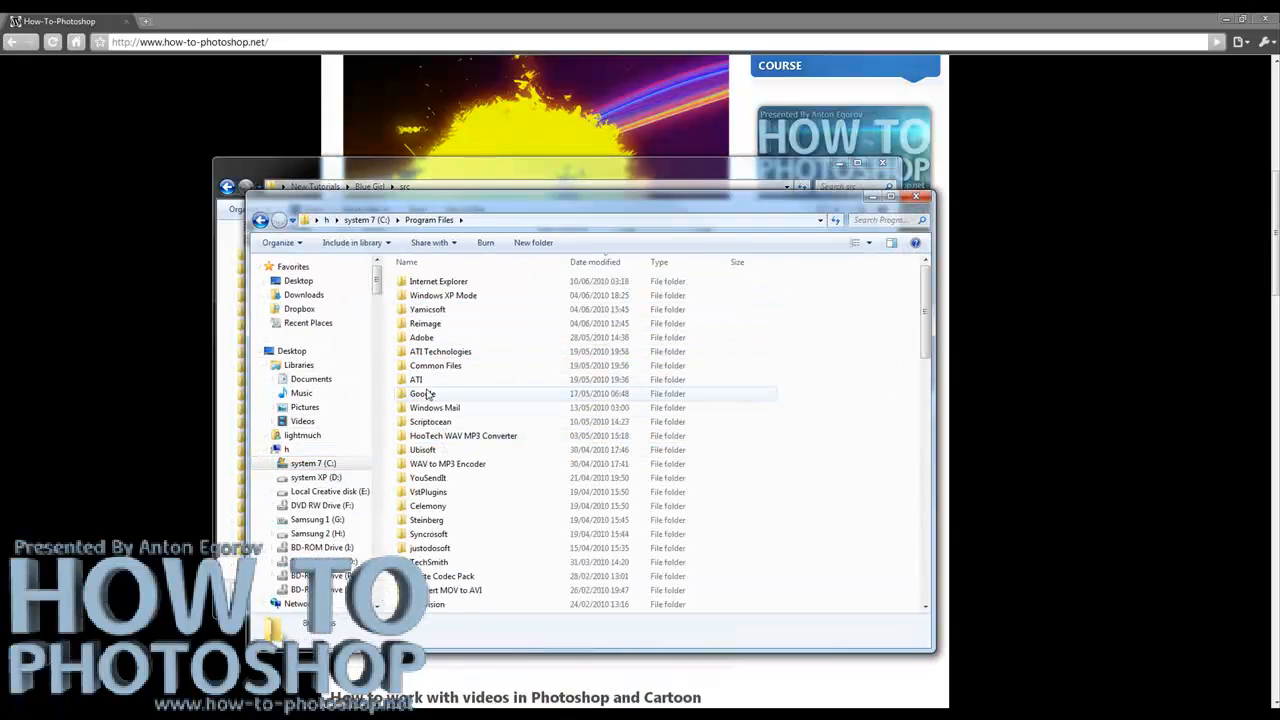
Find the Adobe folder within Program Files and open it.
left_click(444, 453)
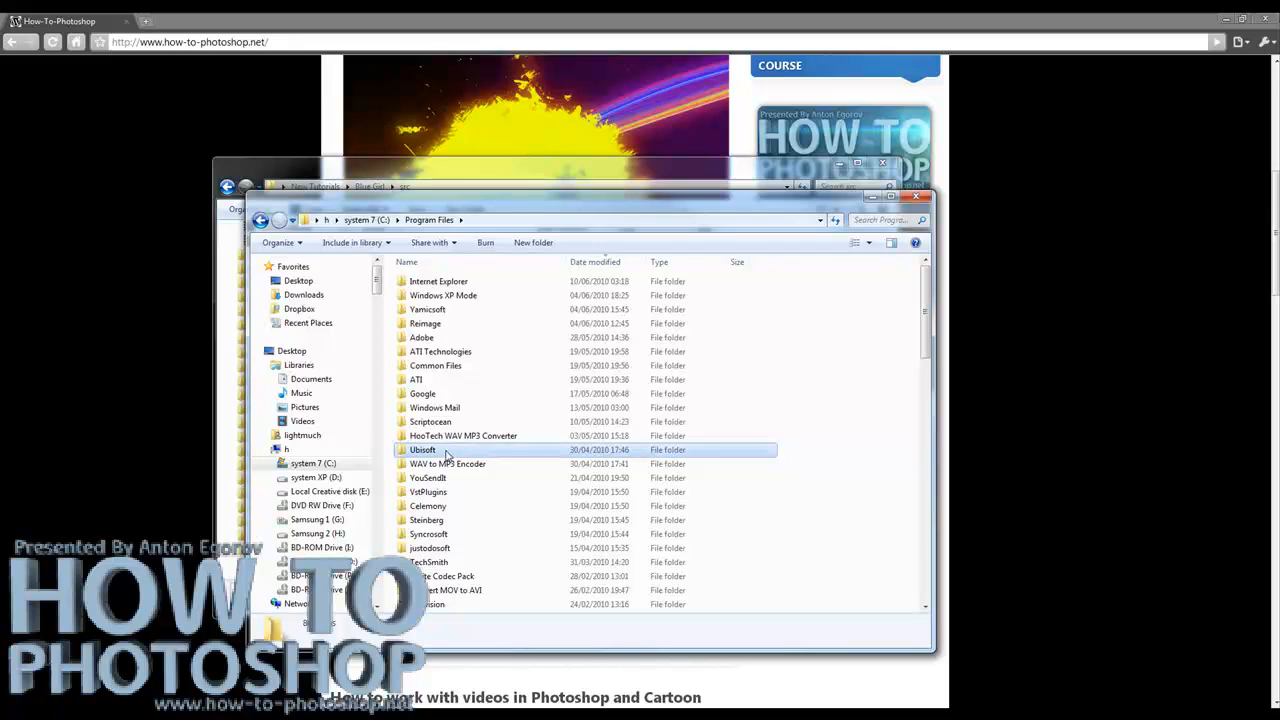
key("a")
key("a")
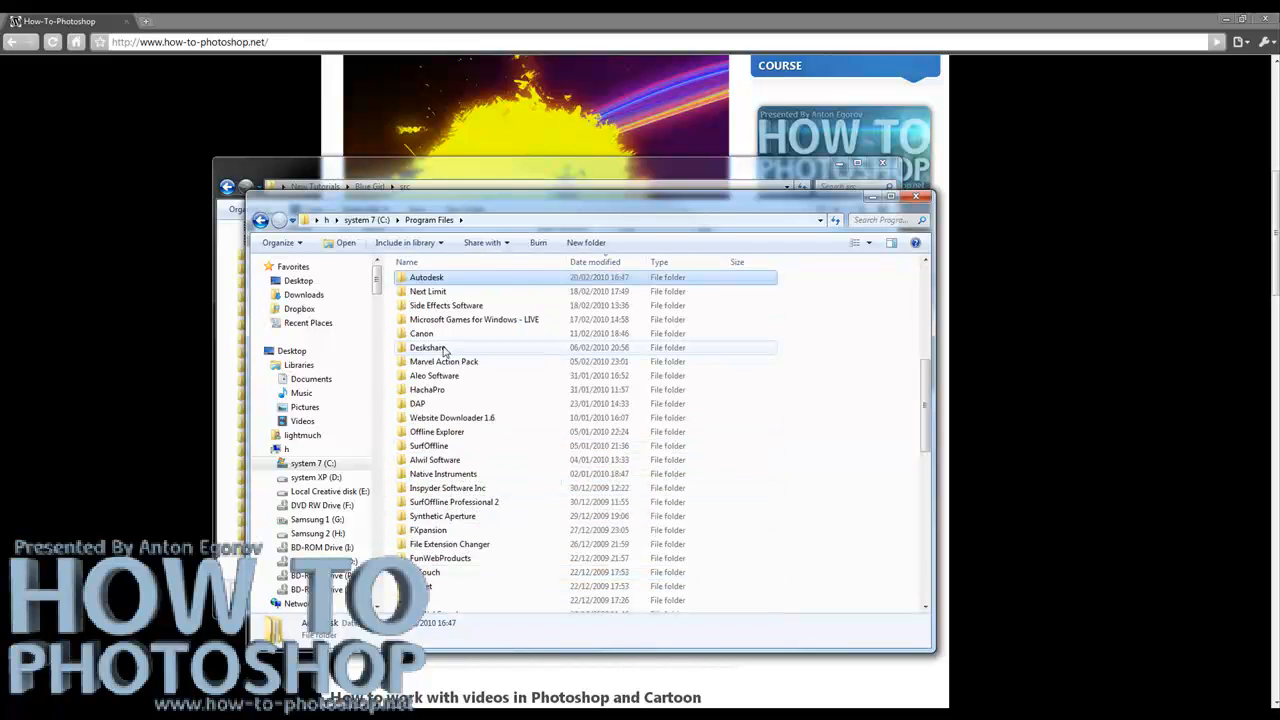
key("a")
key("a")
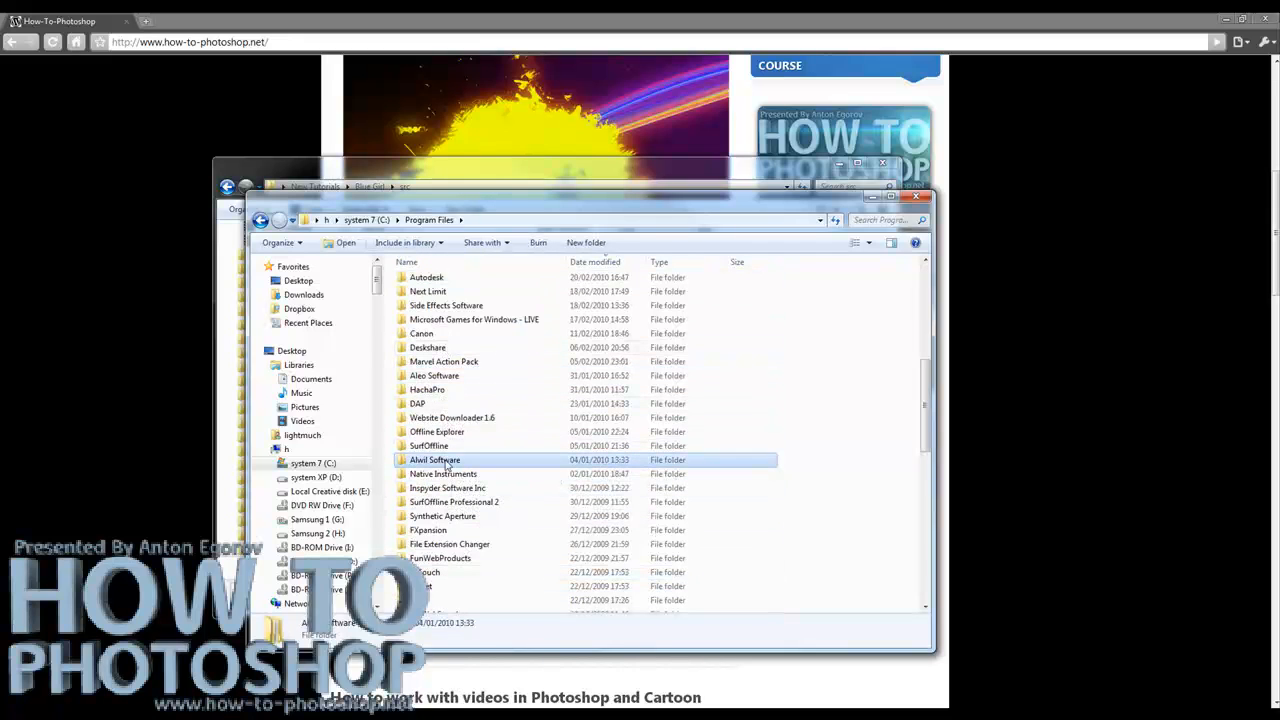
key("a")
key("a")
key("a")
key("a")
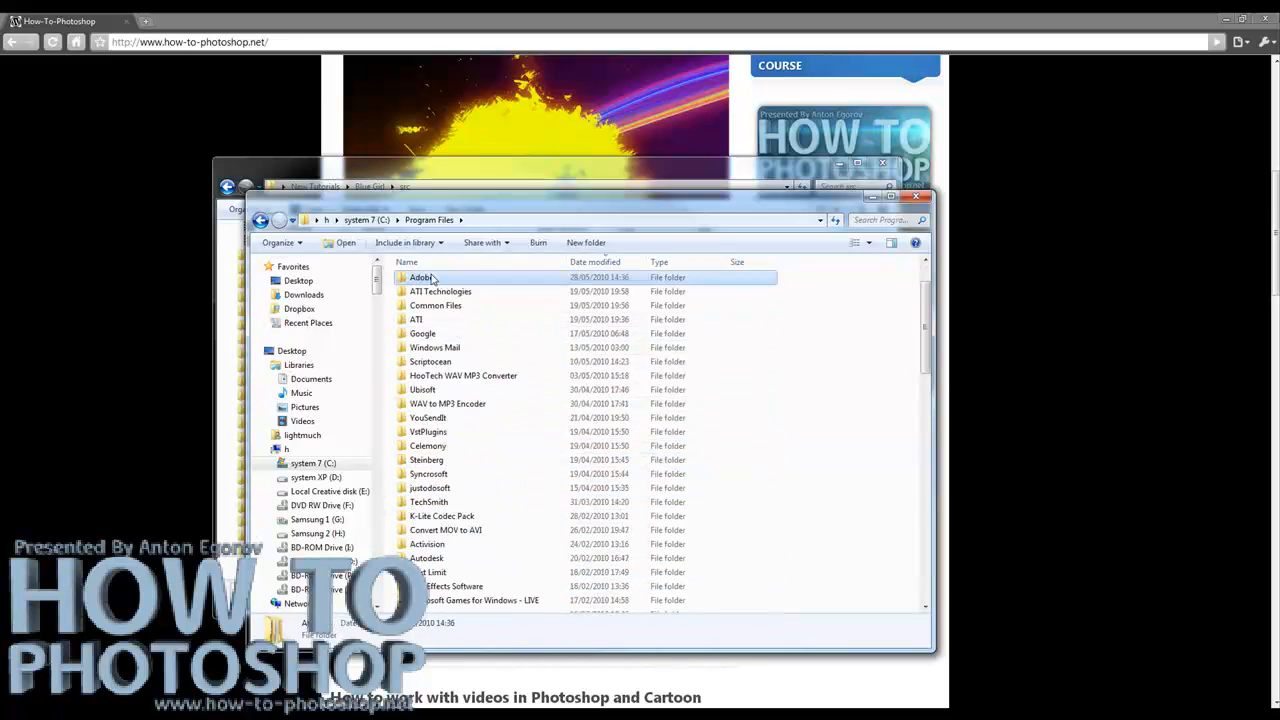
key("Return")
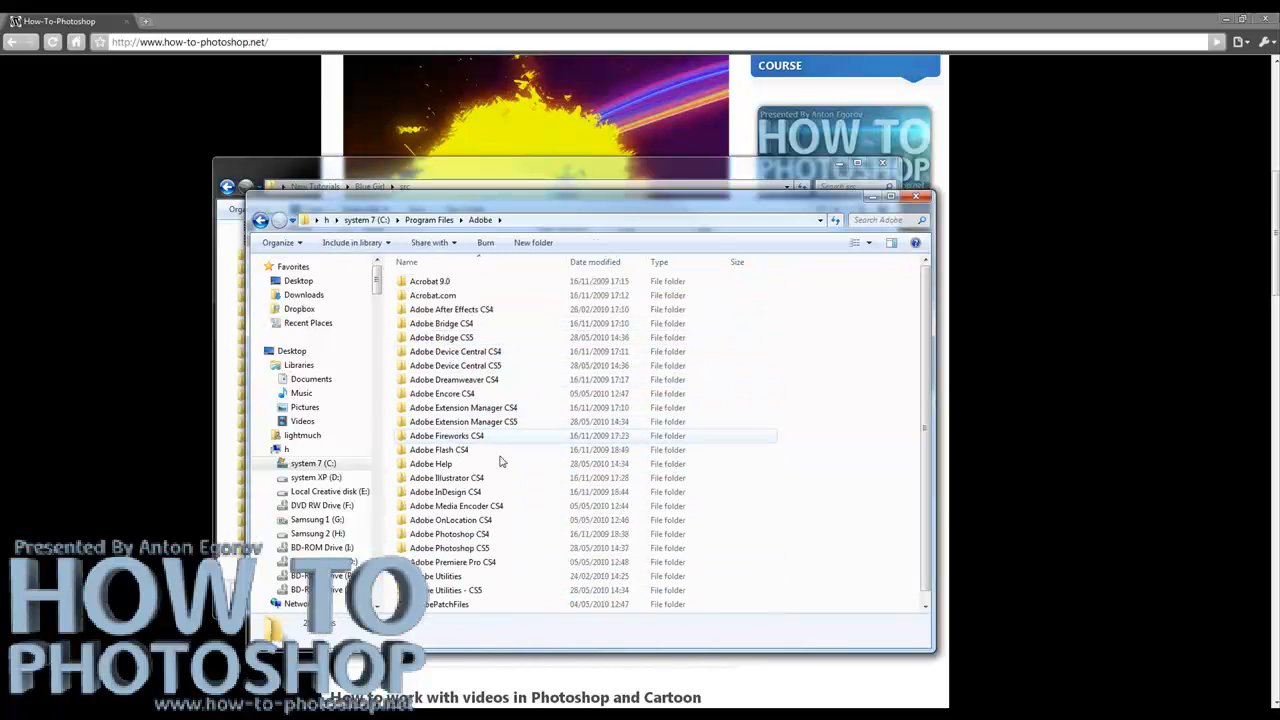
Open the Brushes folder inside the Adobe Photoshop CS4 Presets, then close that folder window.
double_click(470, 534)
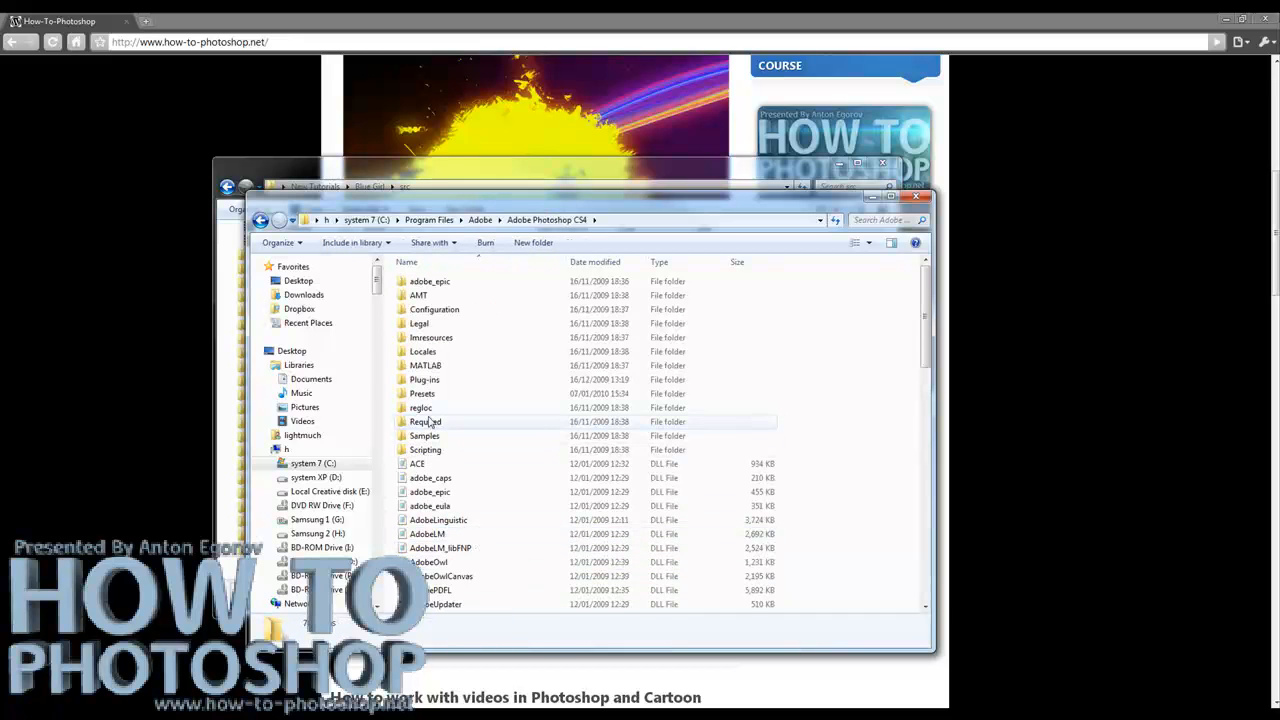
double_click(428, 395)
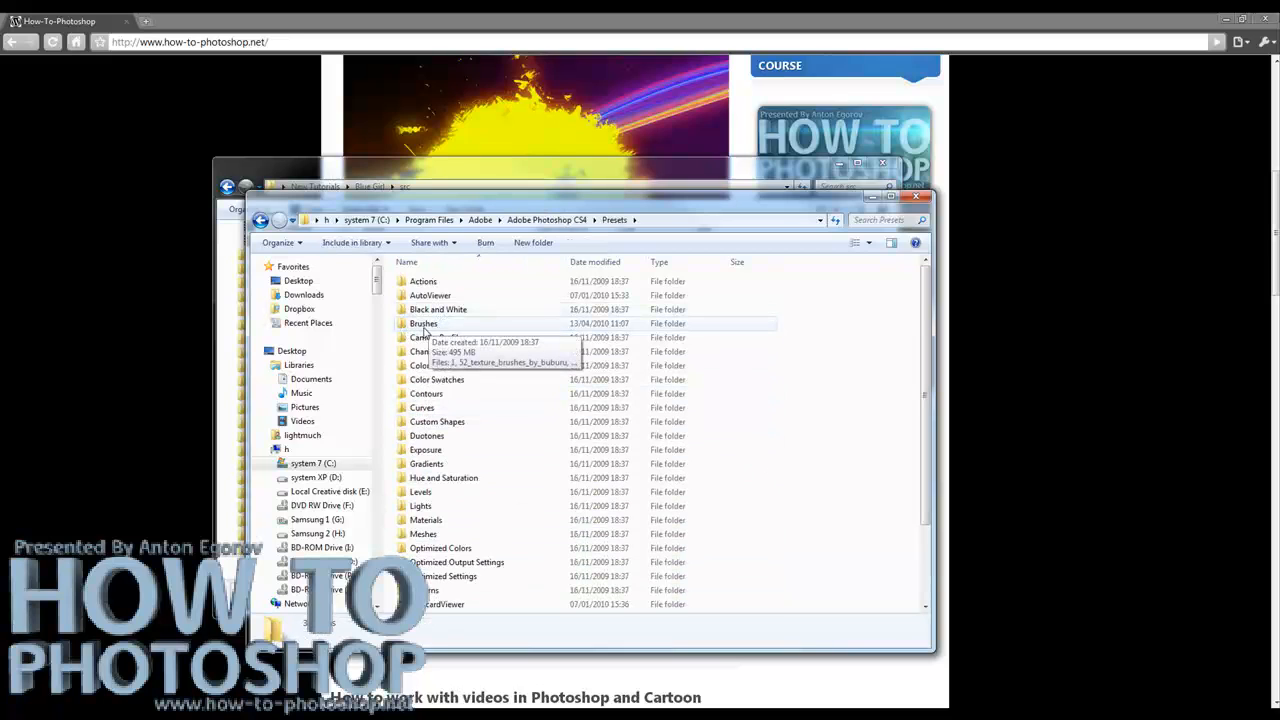
double_click(424, 328)
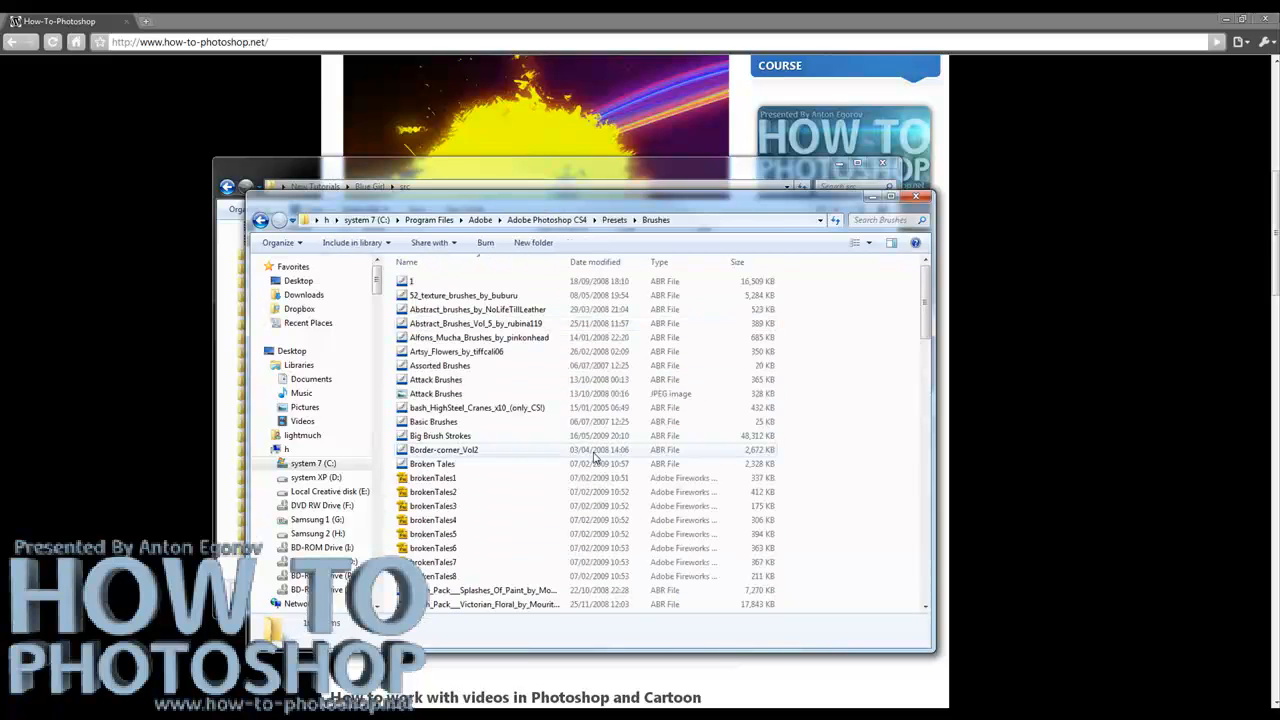
left_click(914, 197)
left_click(882, 162)
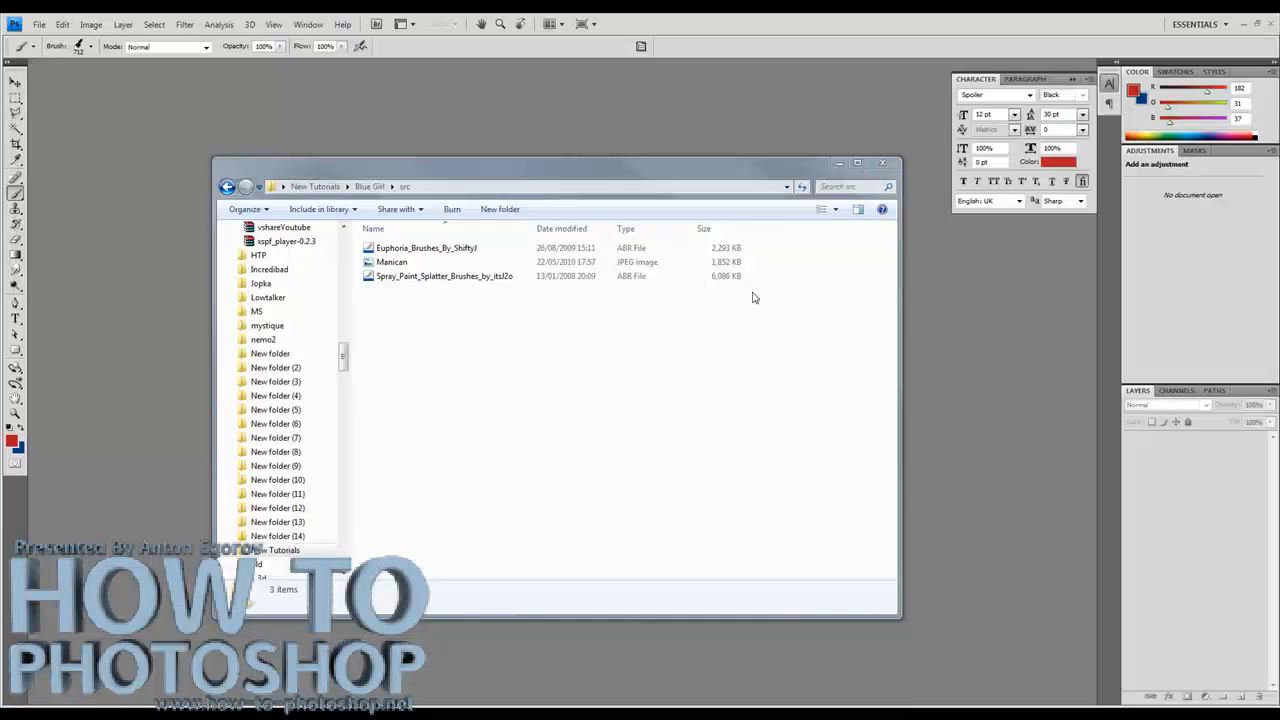
Open the Manican image from the src folder in Photoshop and choose the Move tool.
left_click(390, 263)
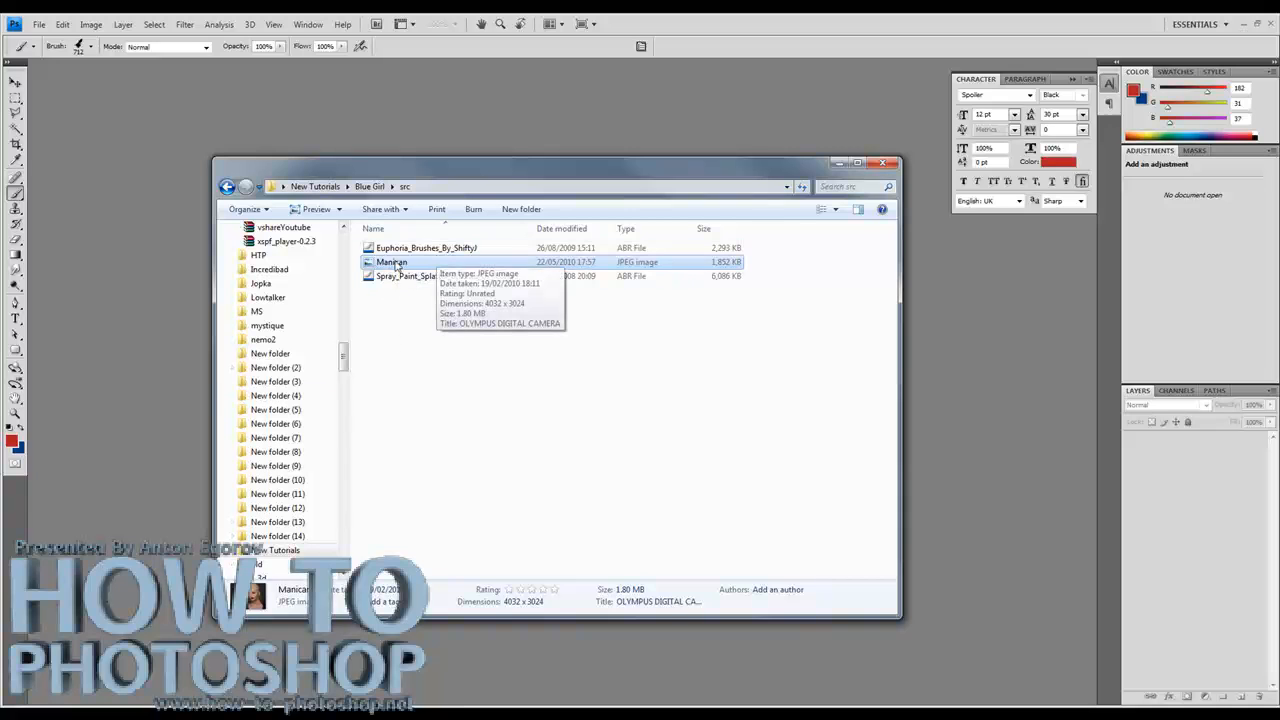
left_click_drag(396, 268, 237, 119)
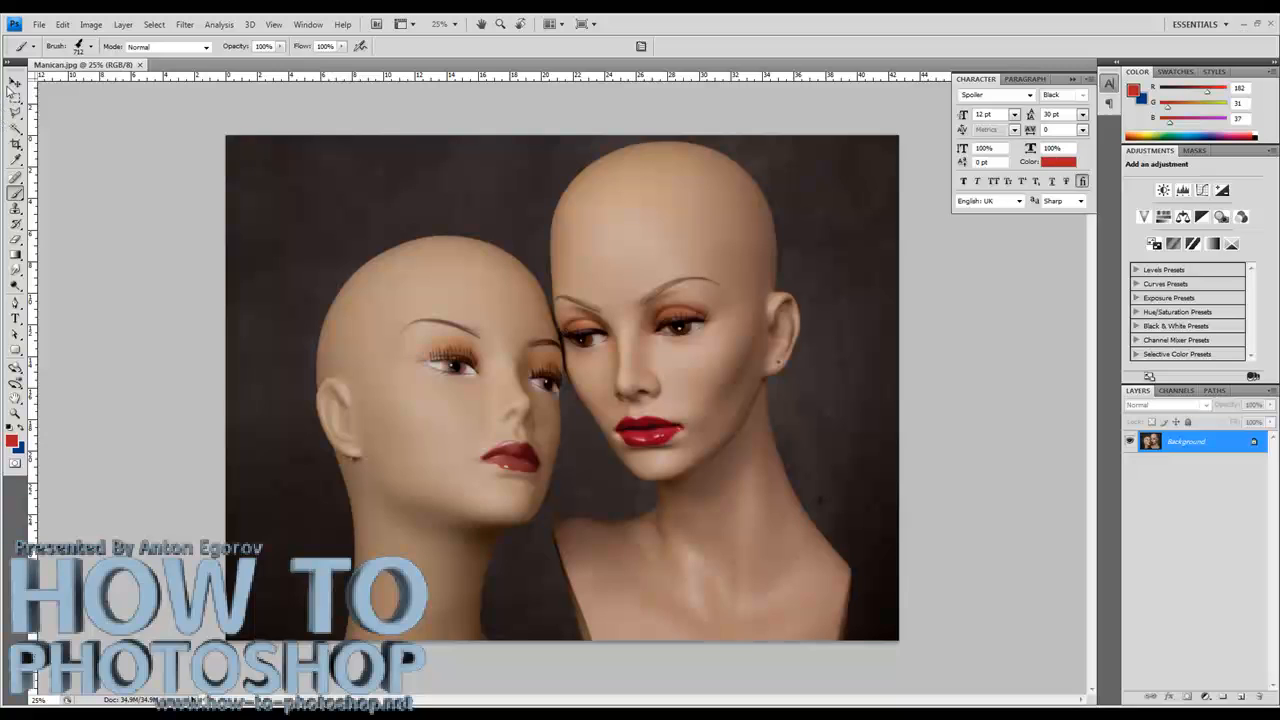
key("v")
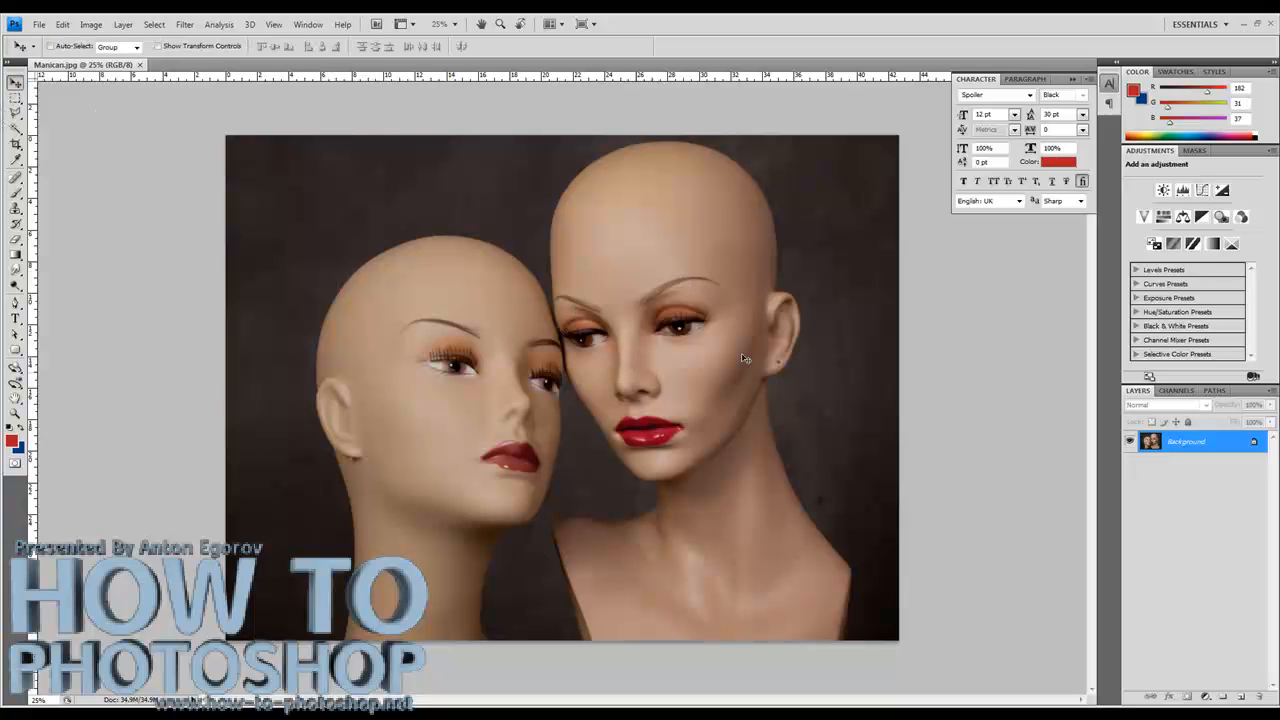
Convert the locked Background into a regular layer named "face".
double_click(1212, 445)
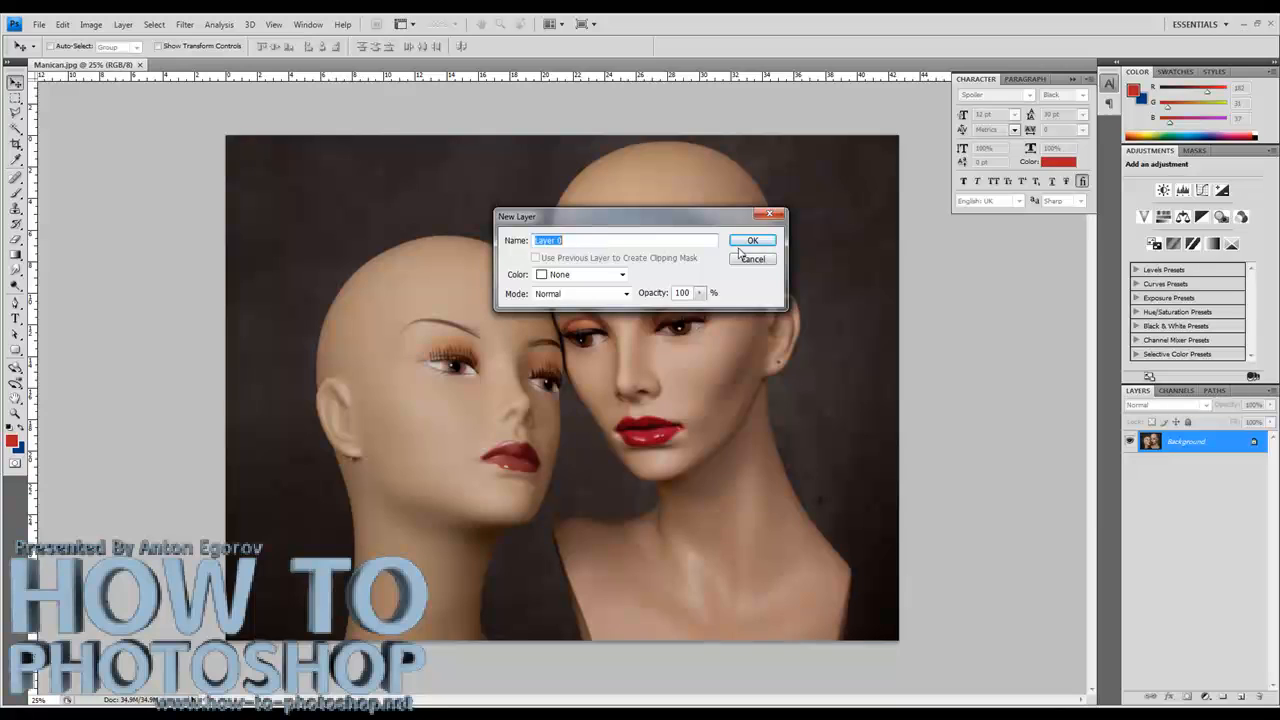
type("юэface")
key("Return")
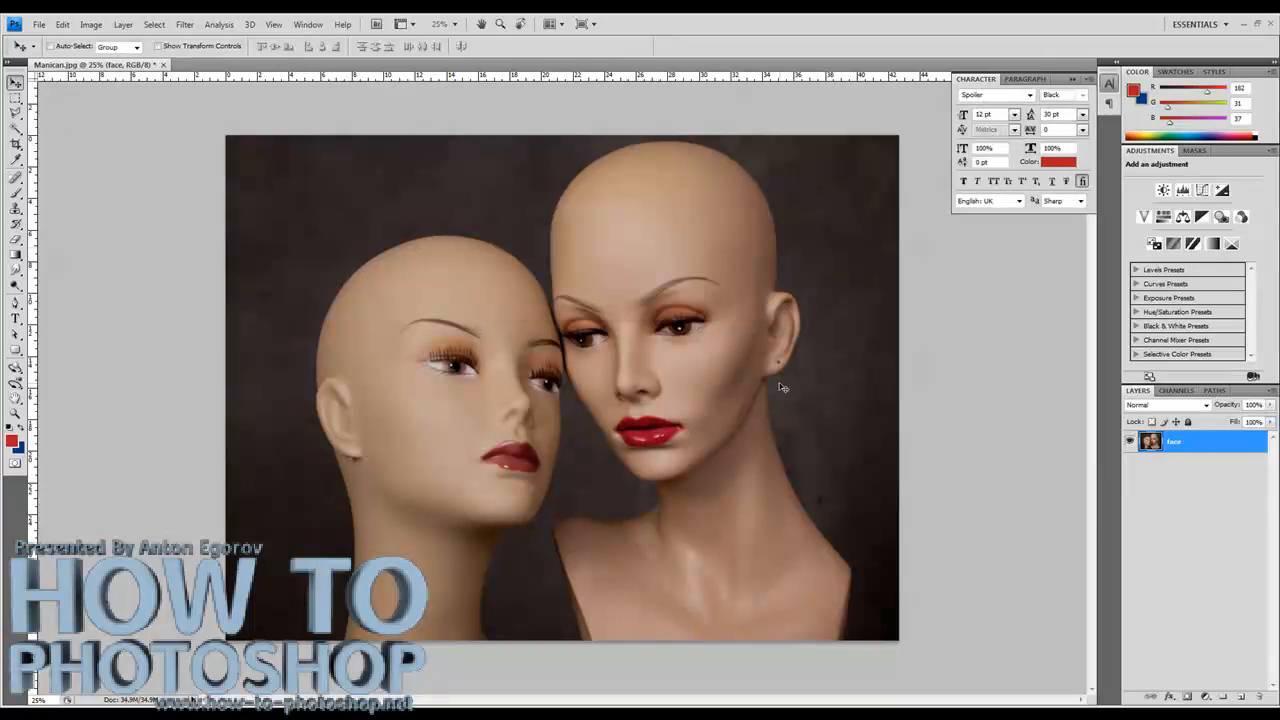
With the Pen tool, start a path at the image's bottom edge and trace the right mannequin's outer shoulder and neck up to the earlobe.
left_click(15, 302)
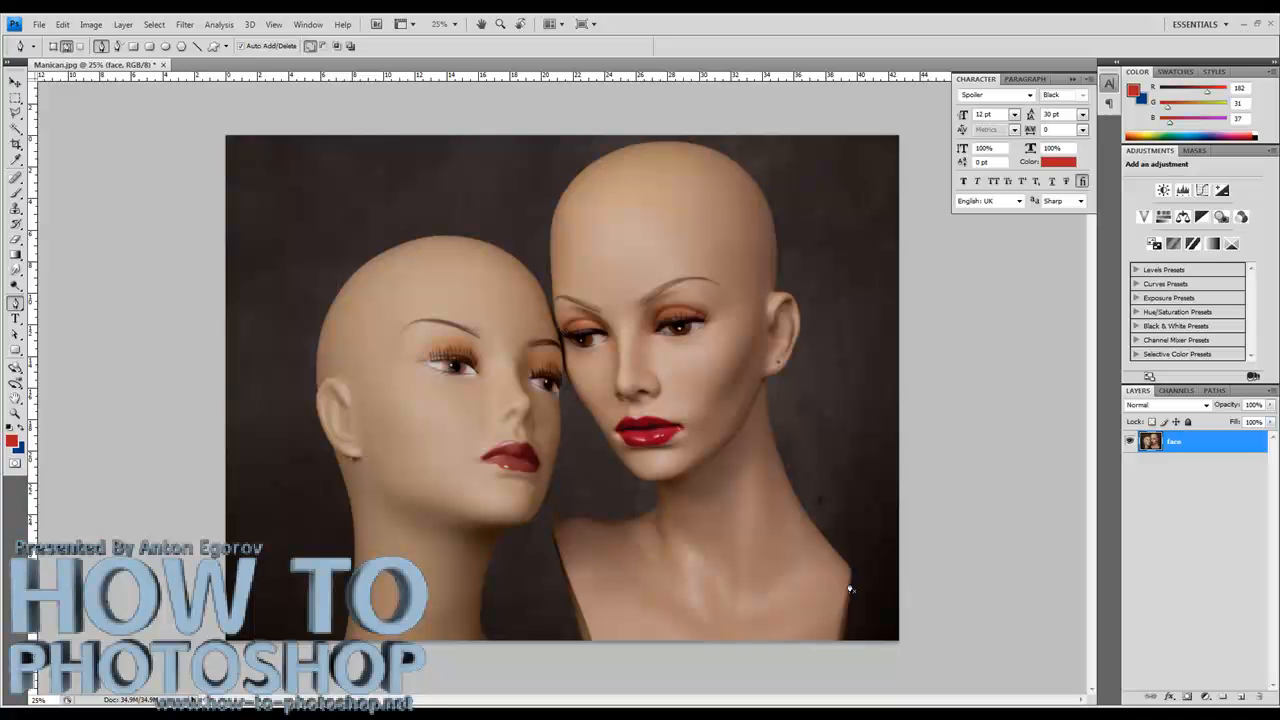
left_click(15, 412)
left_click_drag(809, 634, 939, 653)
left_click(939, 653)
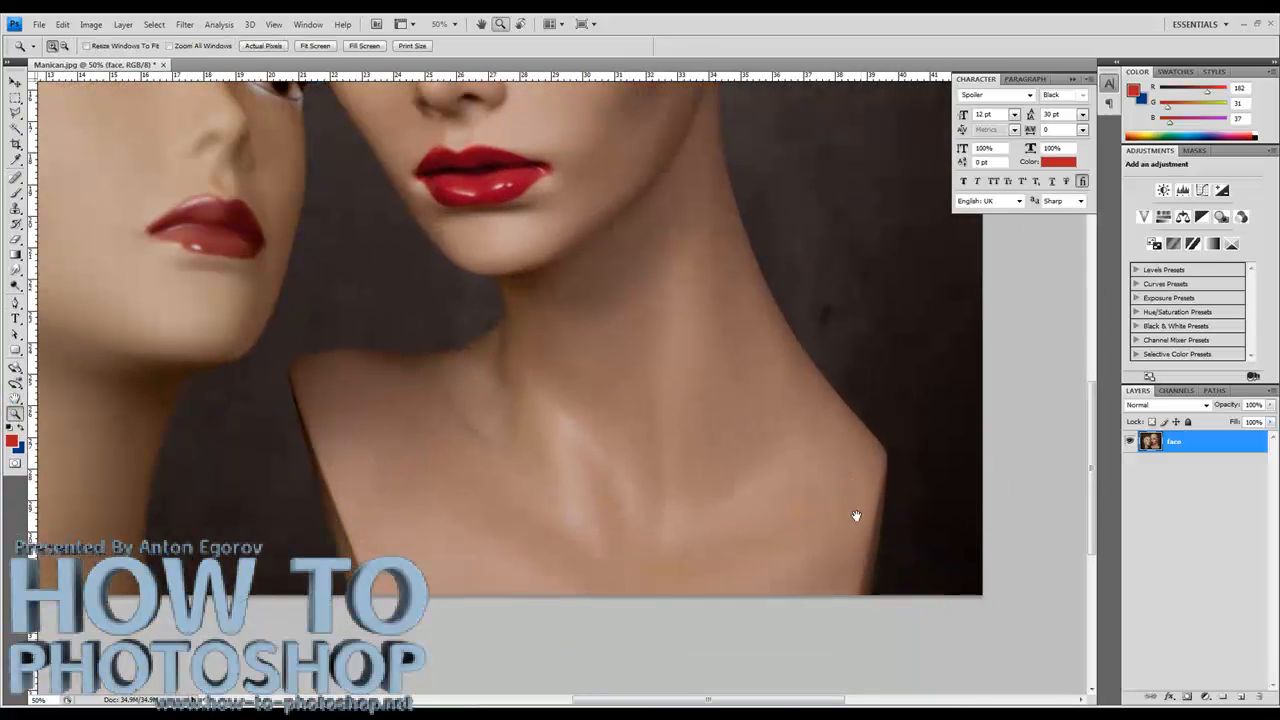
left_click_drag(708, 443, 714, 488)
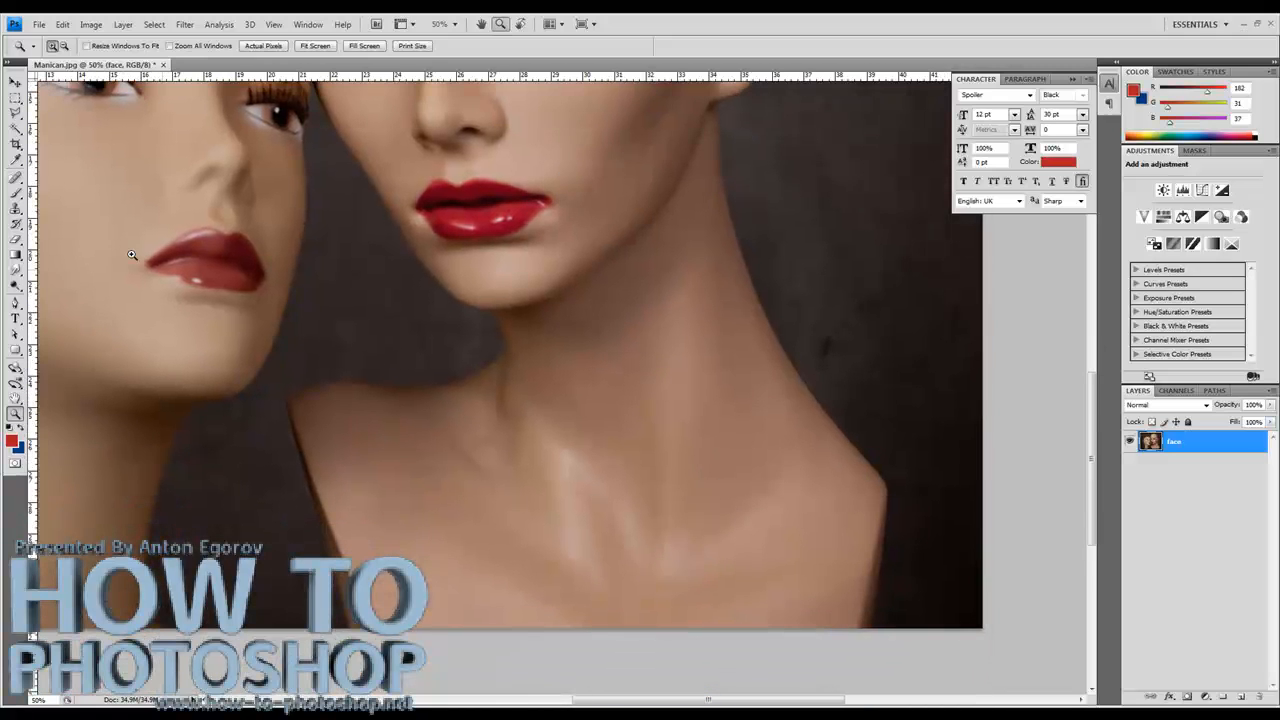
left_click(15, 303)
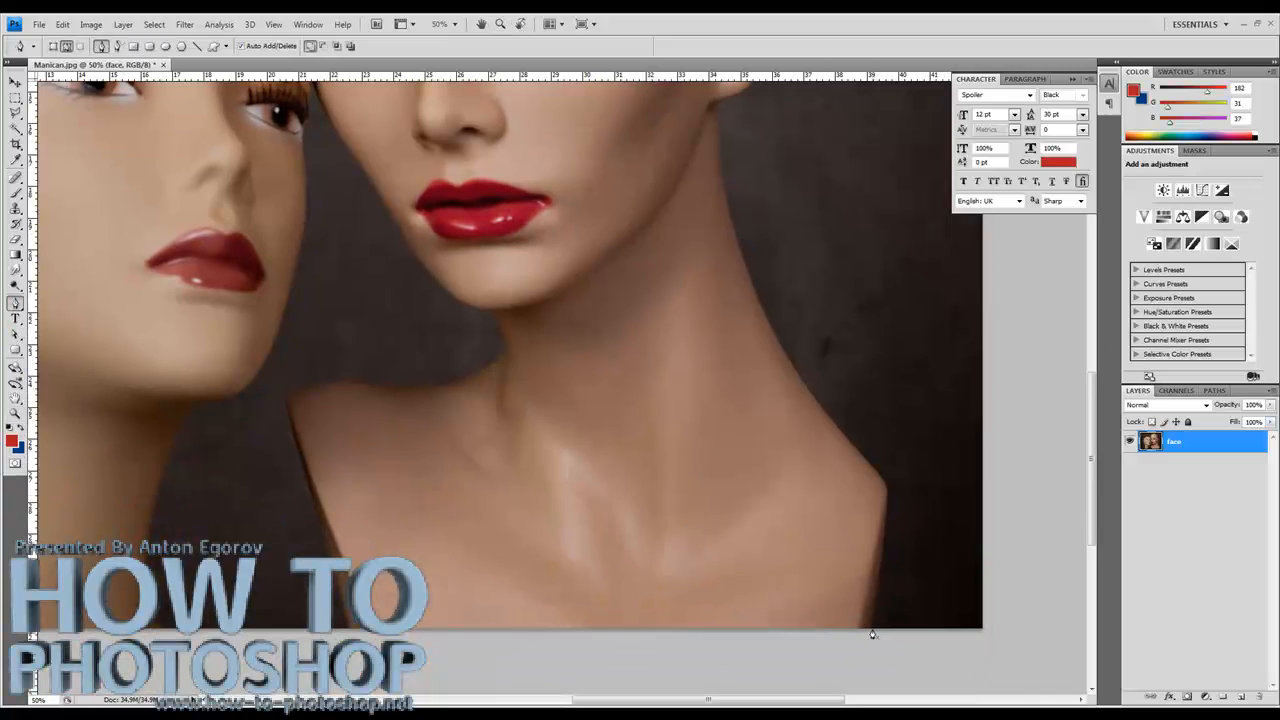
left_click_drag(885, 507, 884, 481)
left_click(859, 453)
left_click(834, 428)
left_click_drag(744, 263, 710, 152)
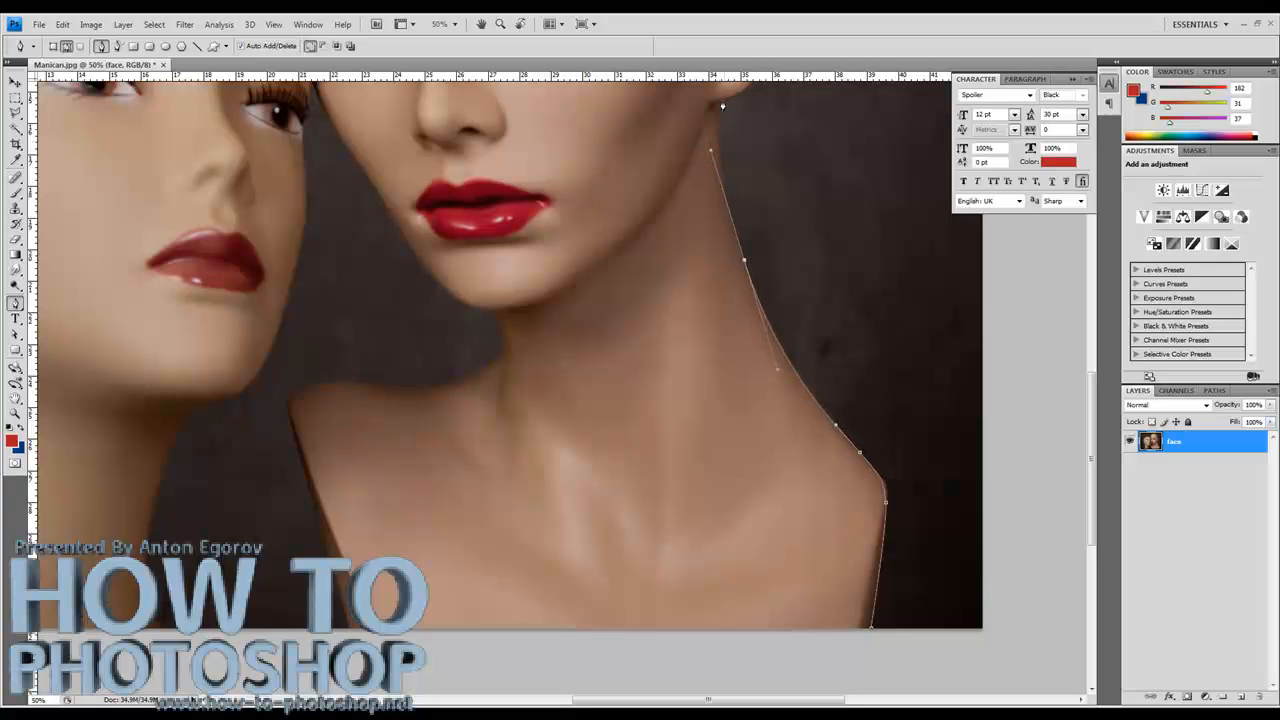
left_click(718, 105)
Continue the pen path around the right mannequin's head, jaw and other shoulder, closing it along the image's bottom edge.
scroll(771, 371, "up", 5)
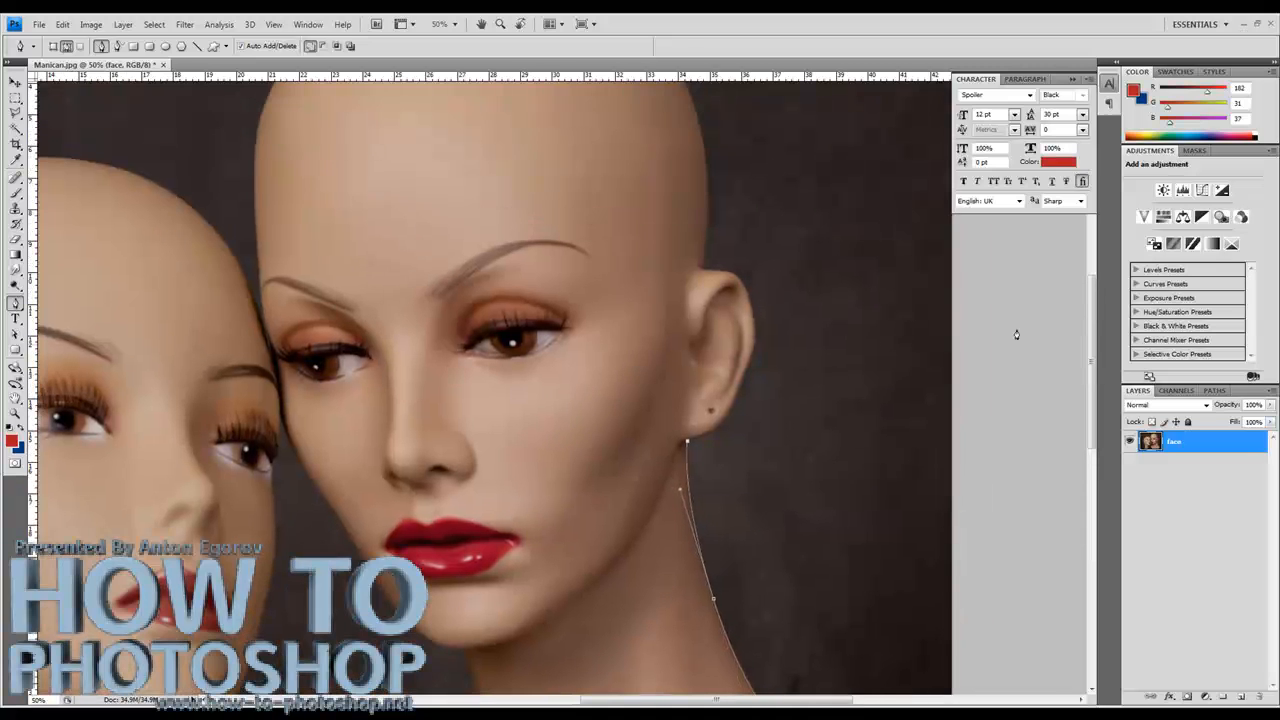
left_click_drag(686, 650, 886, 305)
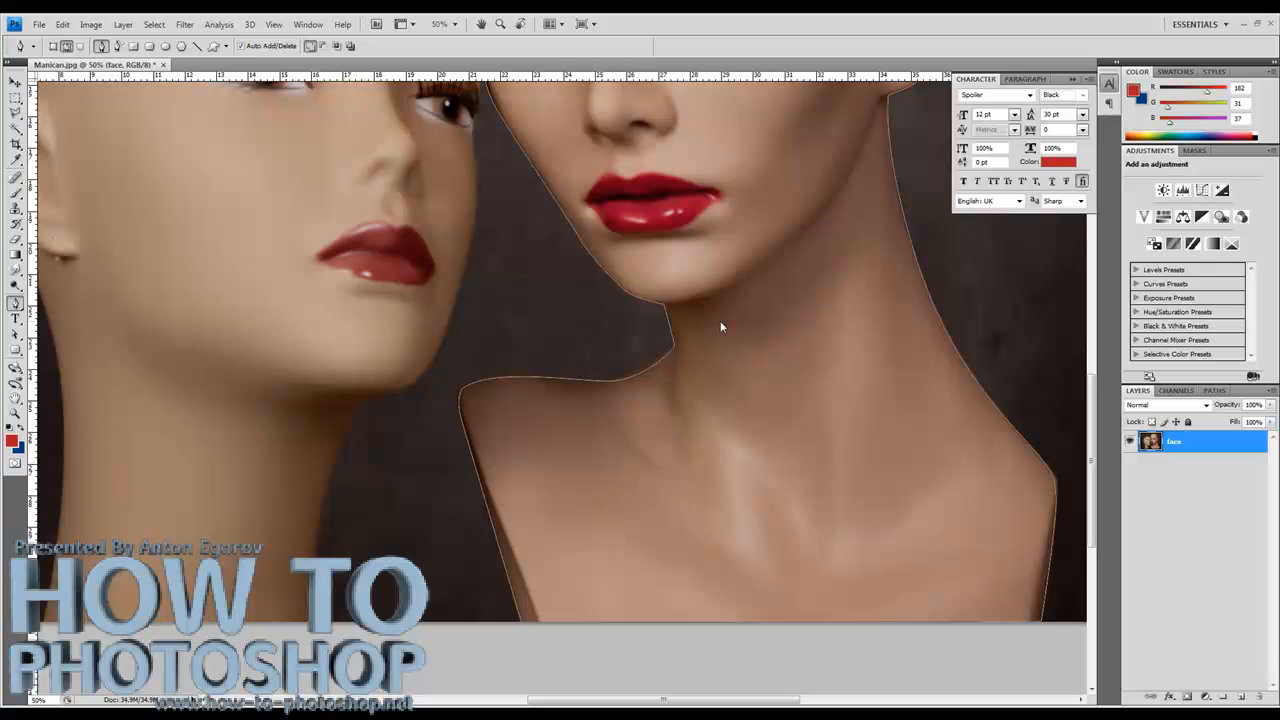
key("z")
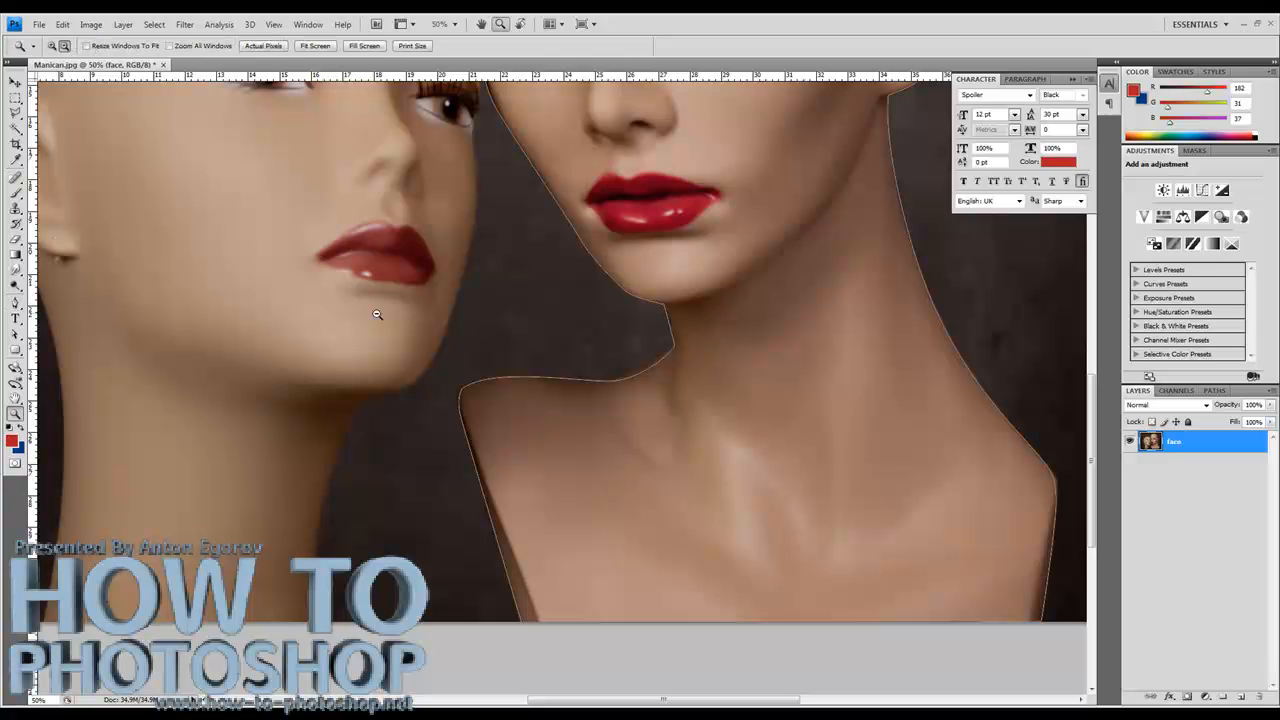
key("alt")
key("alt")
left_click(545, 263, "alt")
left_click(547, 265, "alt")
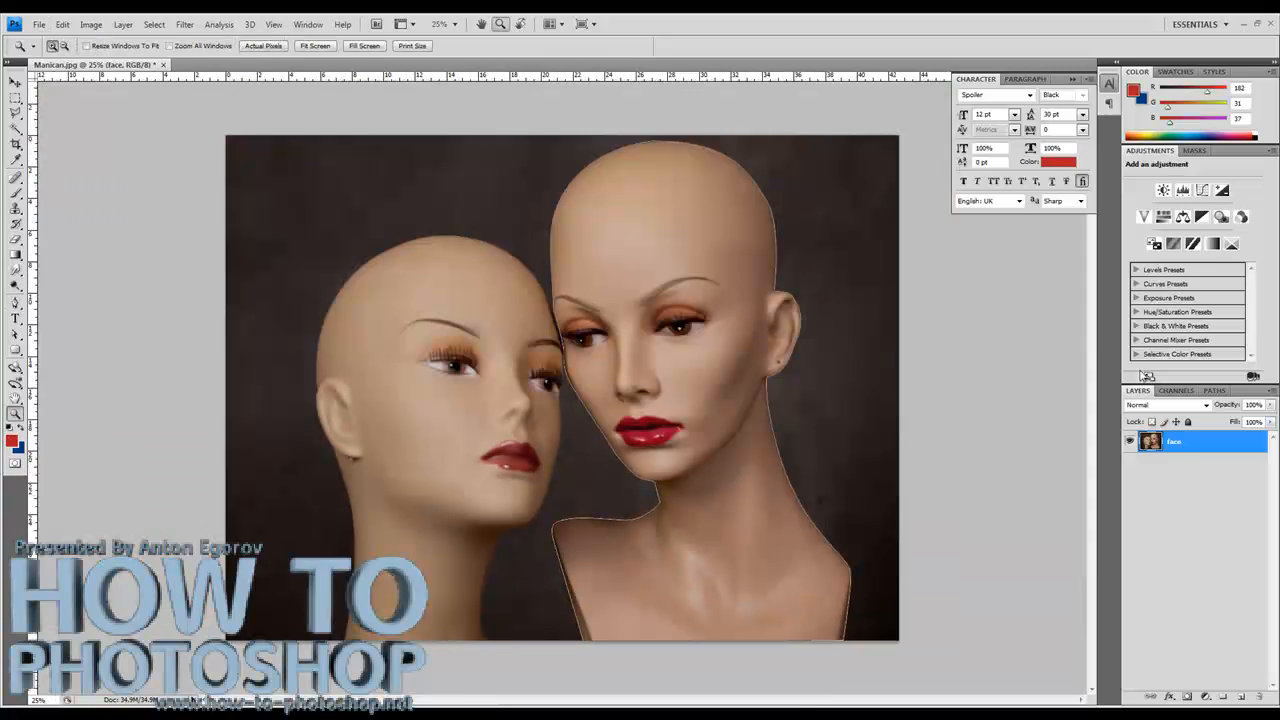
Load the mannequin's work path as a selection and use it to add a layer mask to the face layer.
left_click(1214, 391)
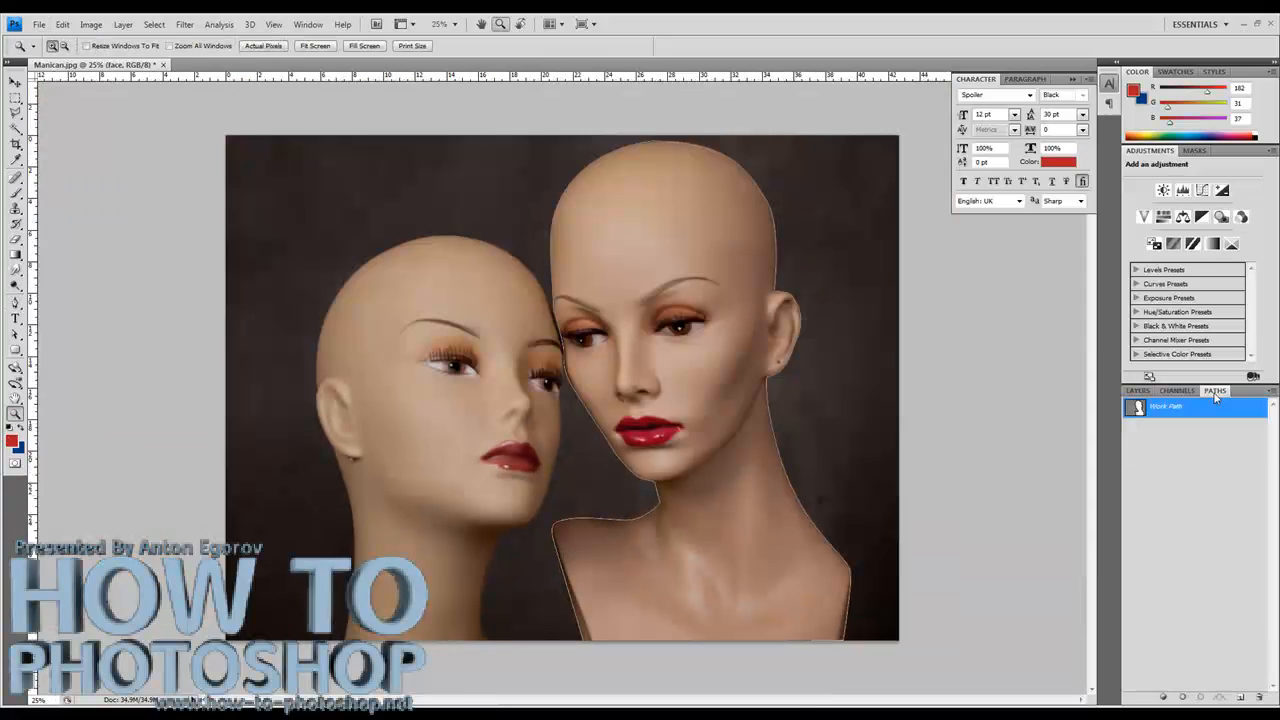
left_click(1200, 698)
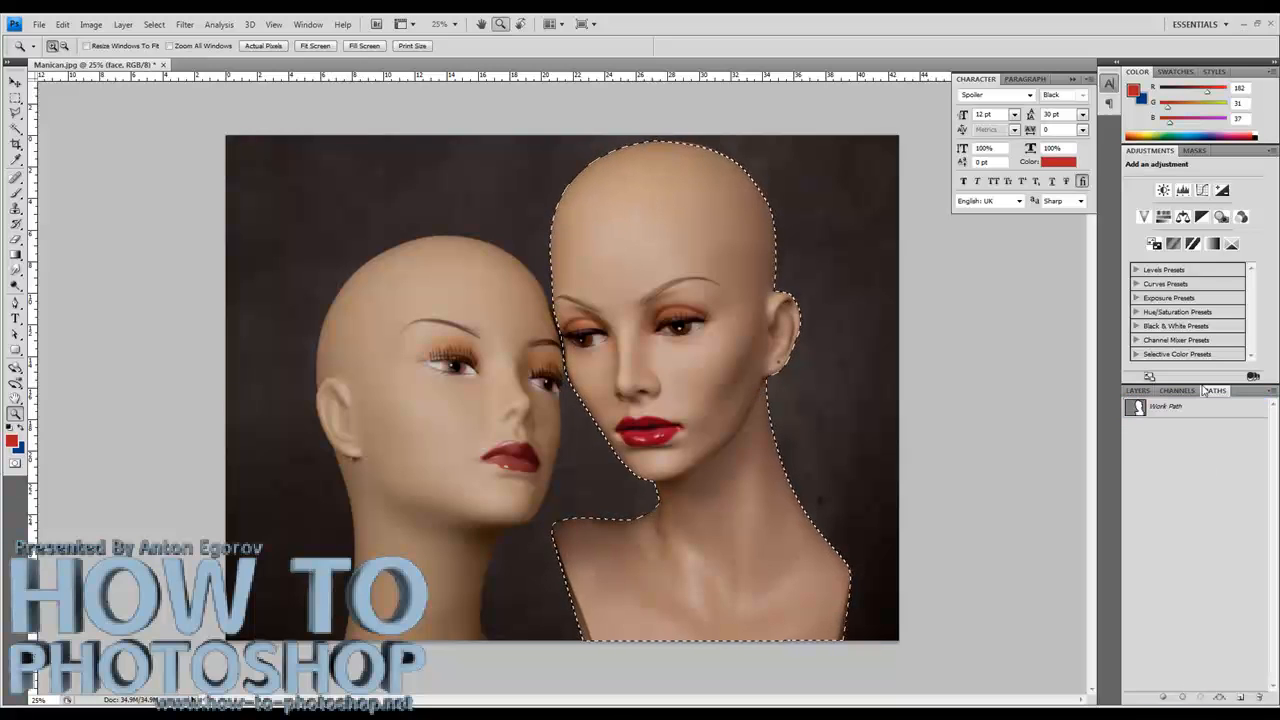
left_click(1138, 391)
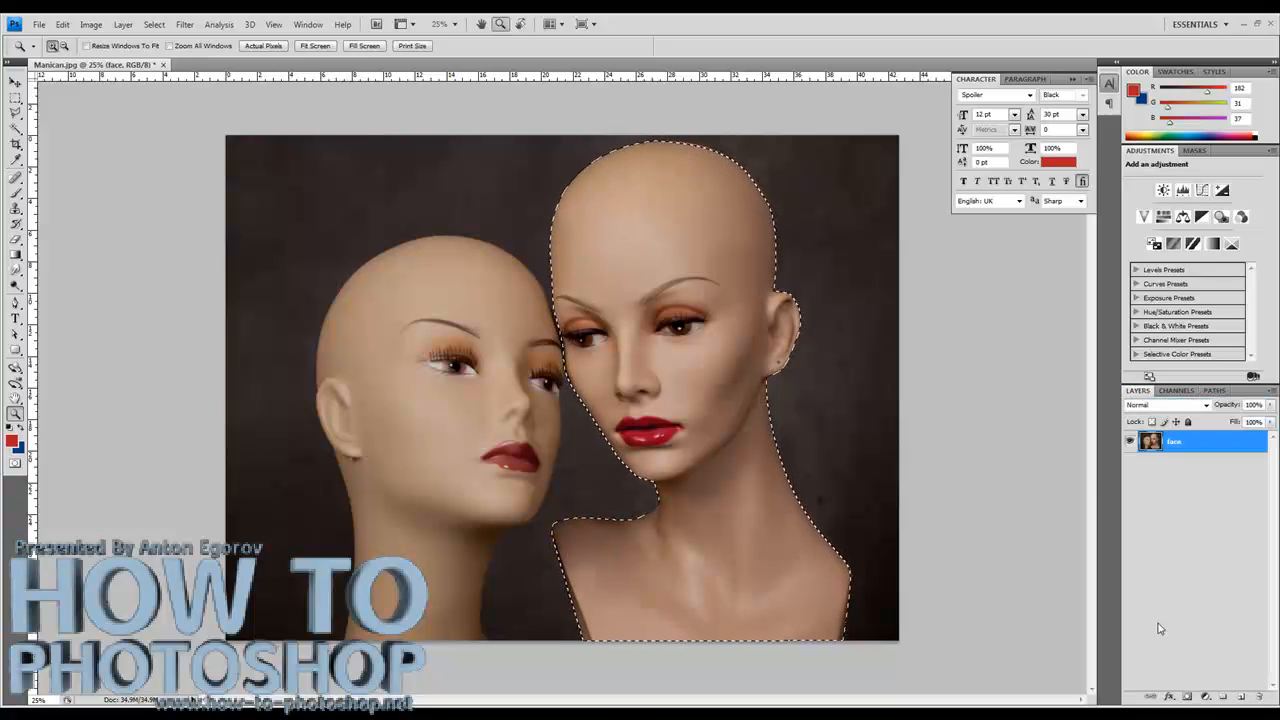
left_click(1187, 697)
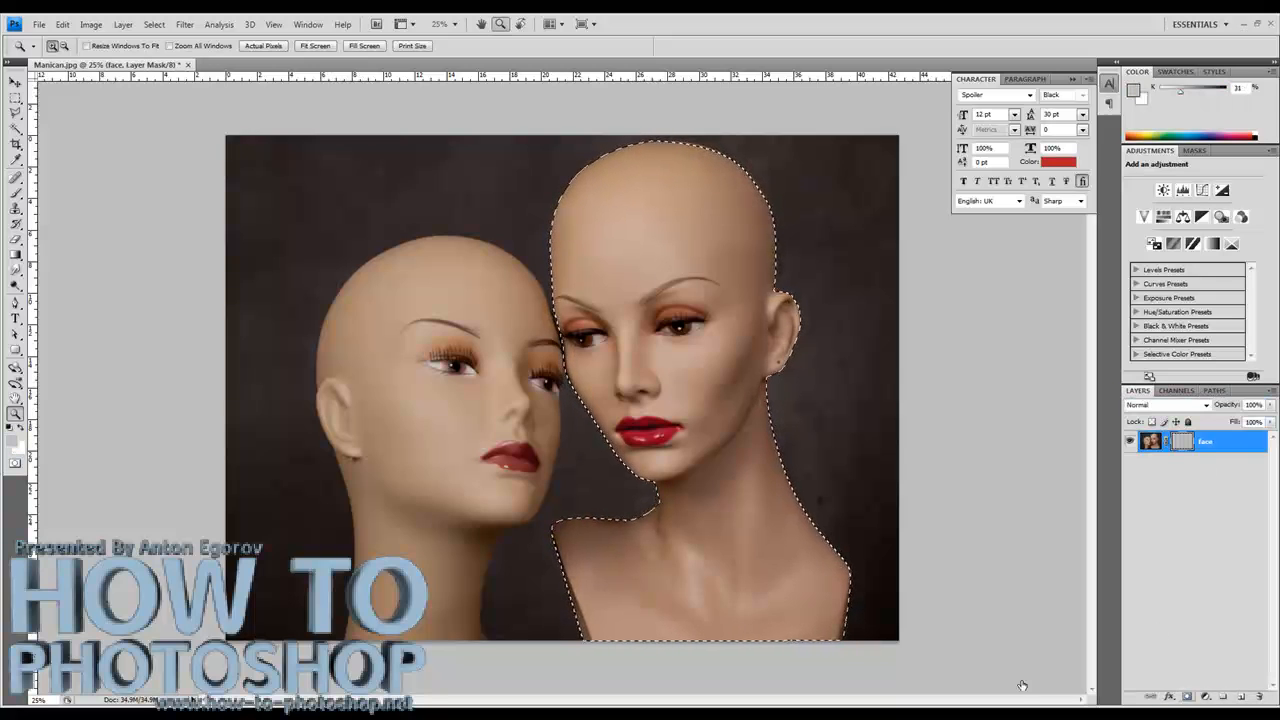
Move the masked mannequin to the middle of the canvas and crop the sides closer, extending the canvas well above the head.
key("v")
left_click_drag(688, 356, 579, 358)
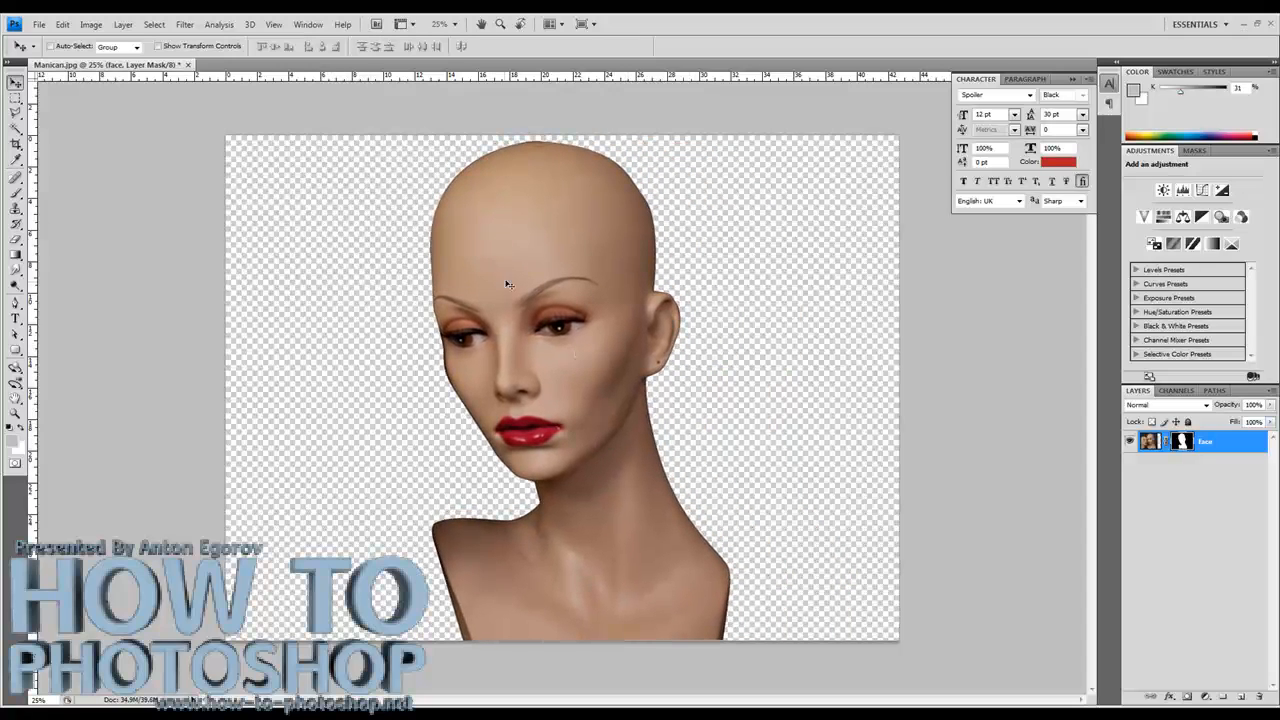
left_click(16, 144)
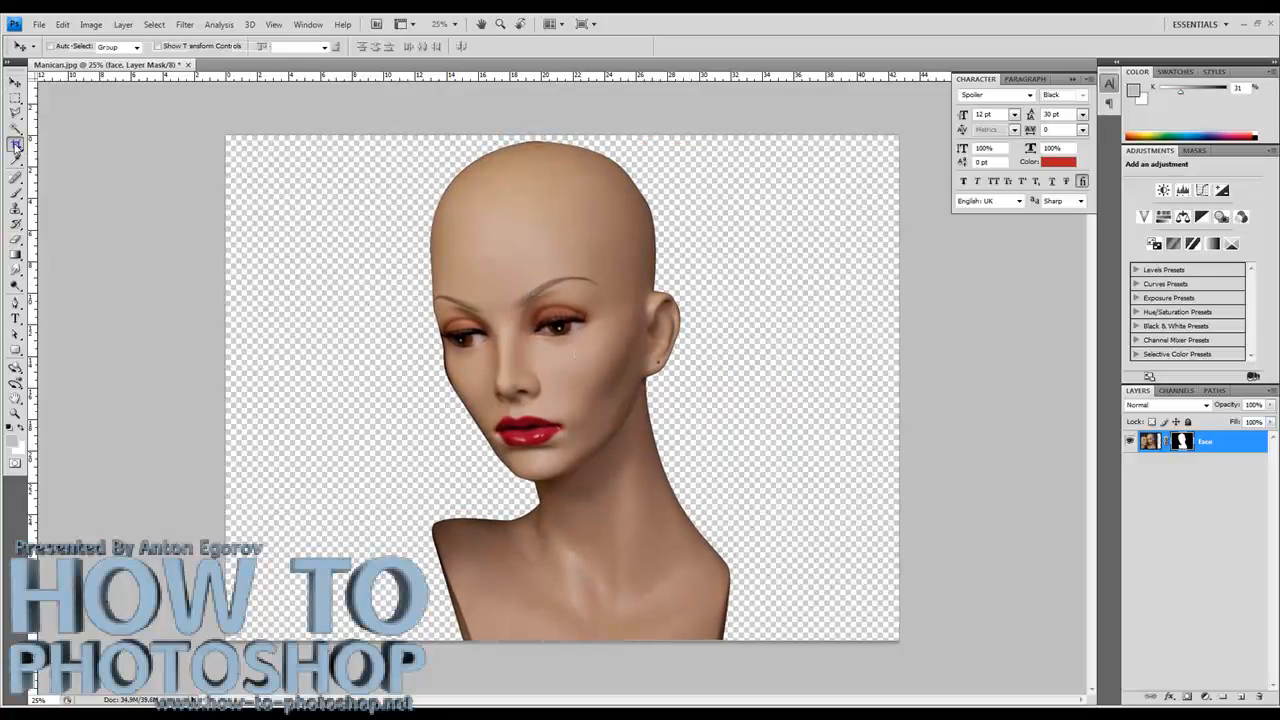
left_click_drag(334, 130, 755, 640)
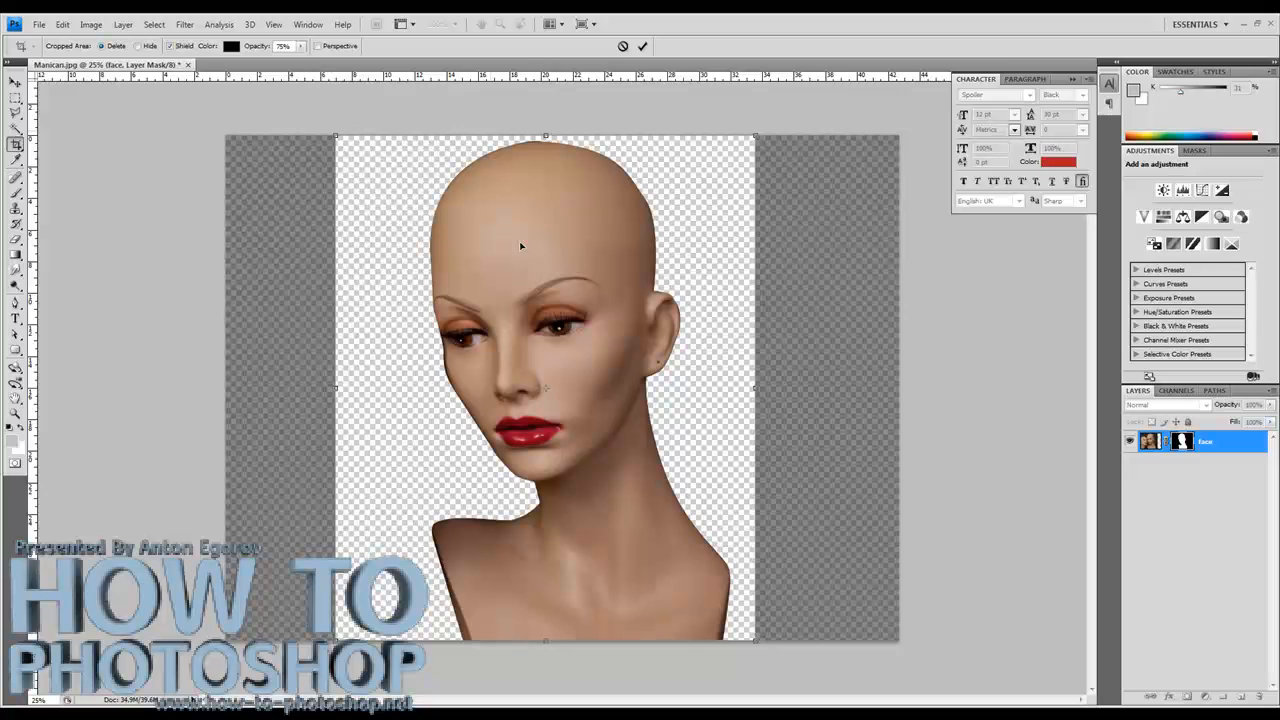
key("ctrl+minus")
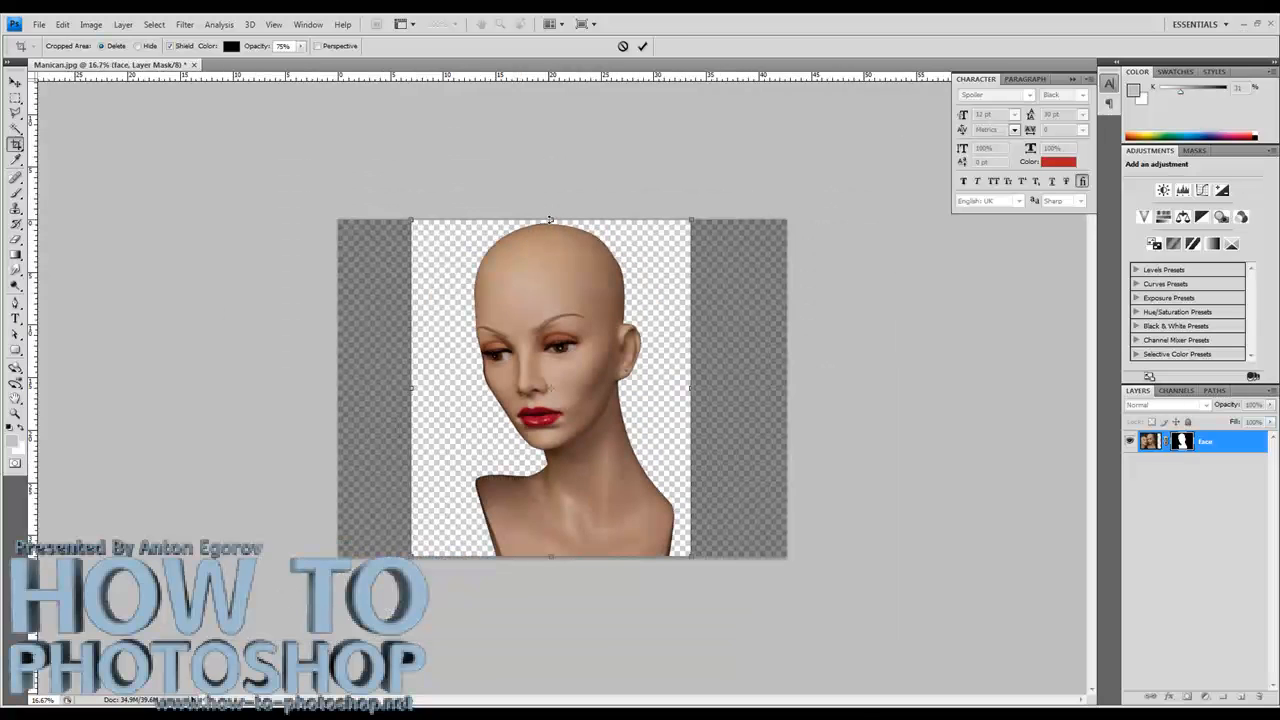
left_click_drag(547, 201, 531, 88)
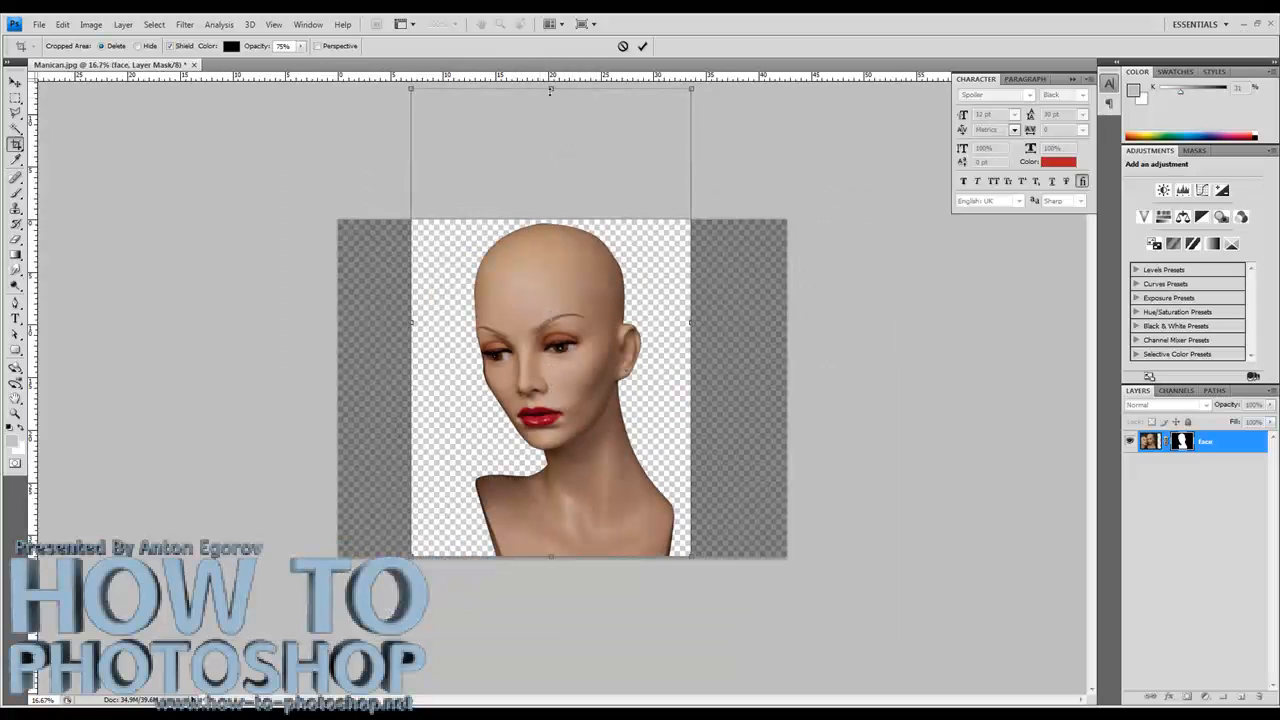
key("Return")
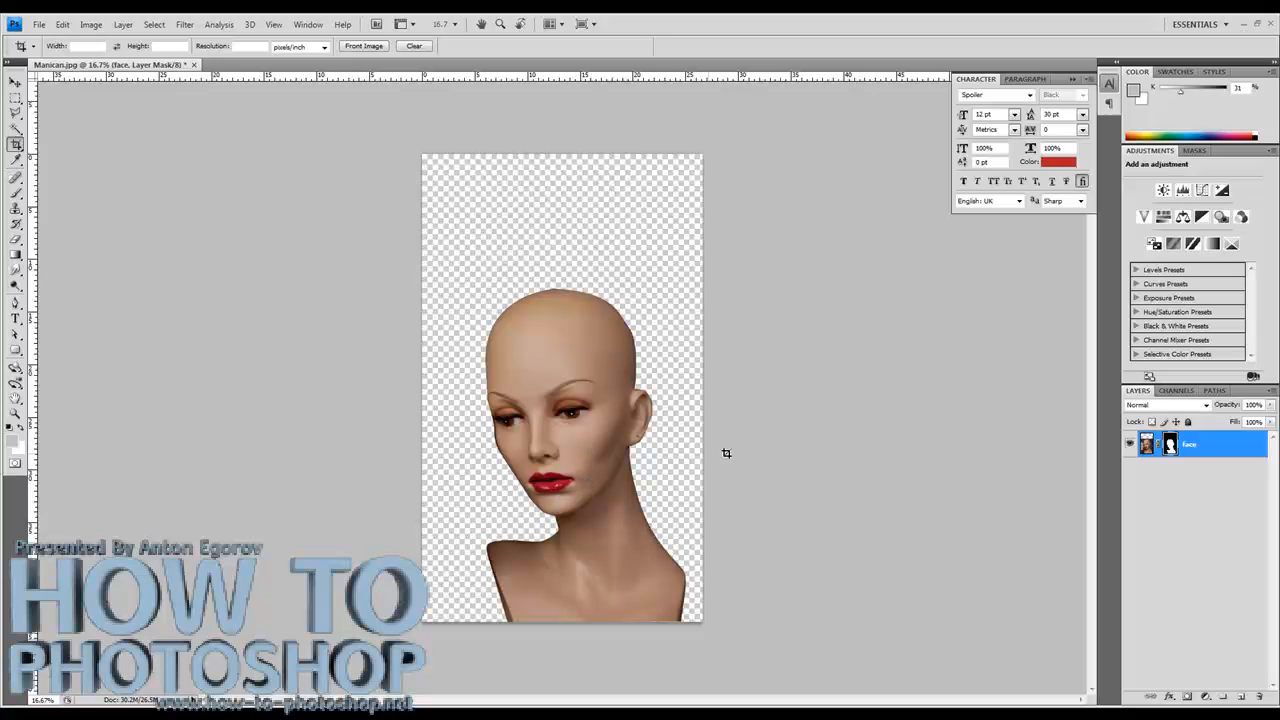
Add a new layer beneath the face layer and name it "br".
left_click(1241, 697)
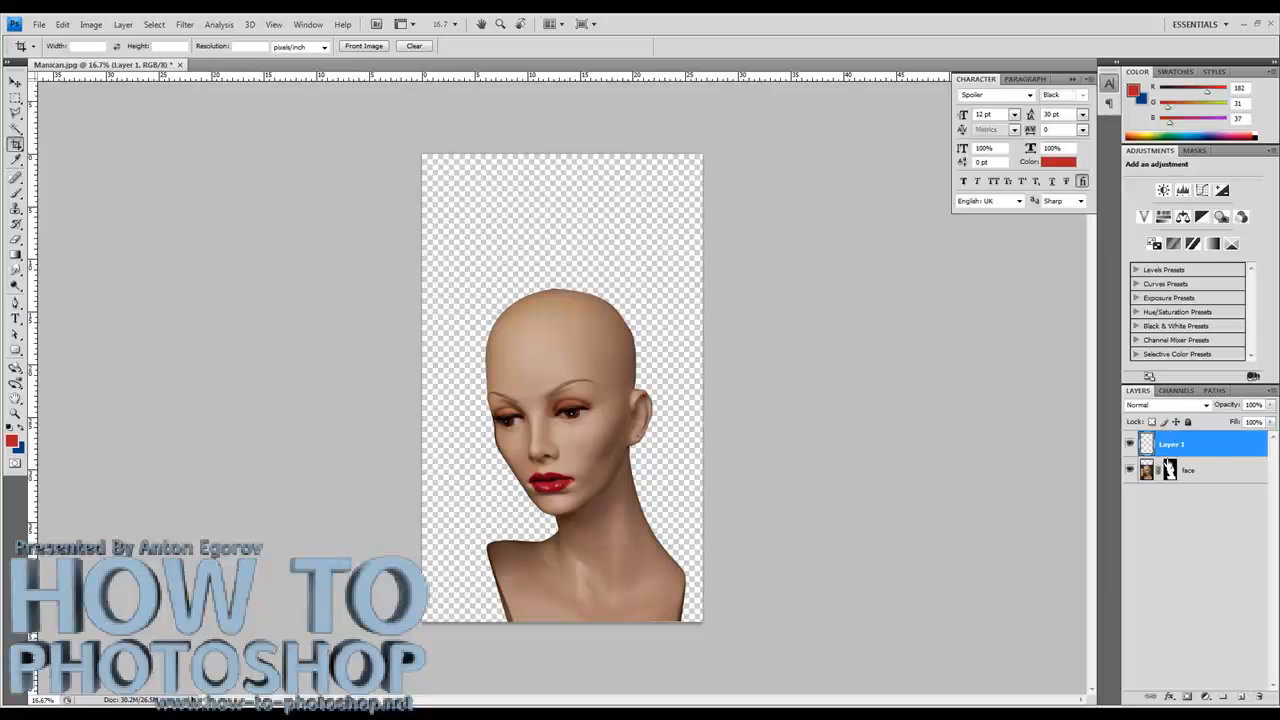
left_click_drag(1161, 444, 1168, 500)
double_click(1173, 471)
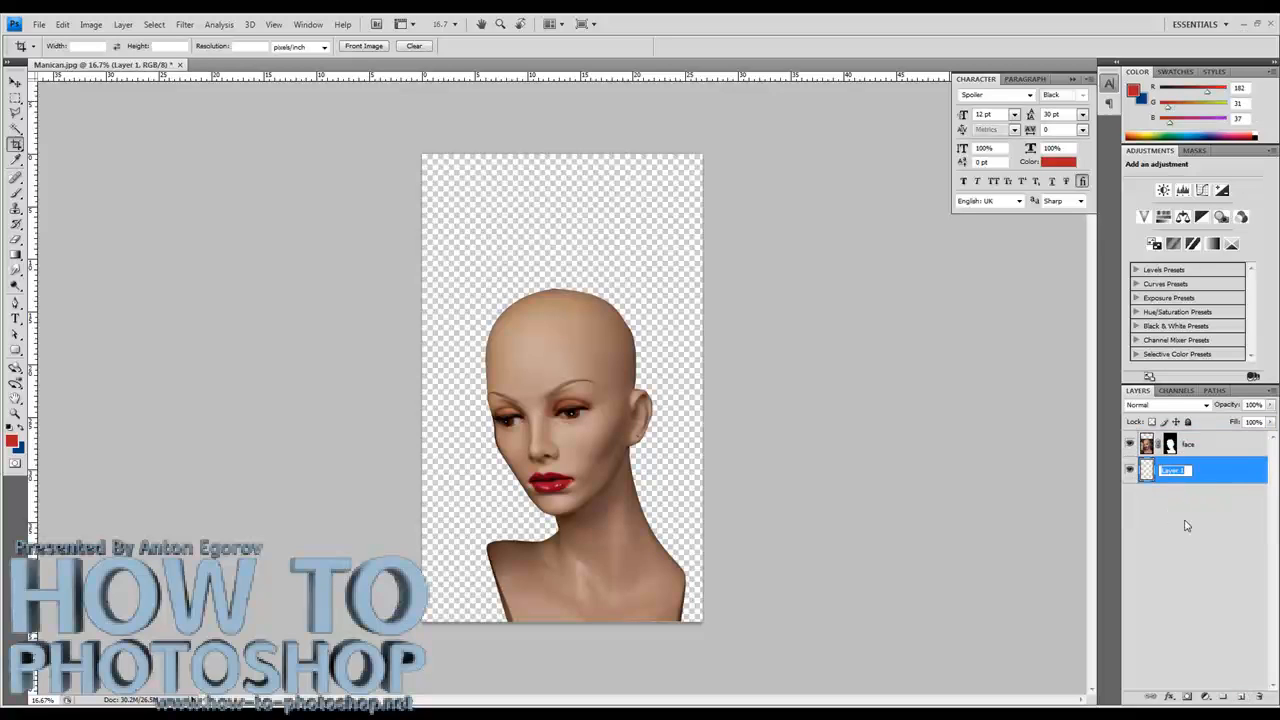
type("br")
key("Return")
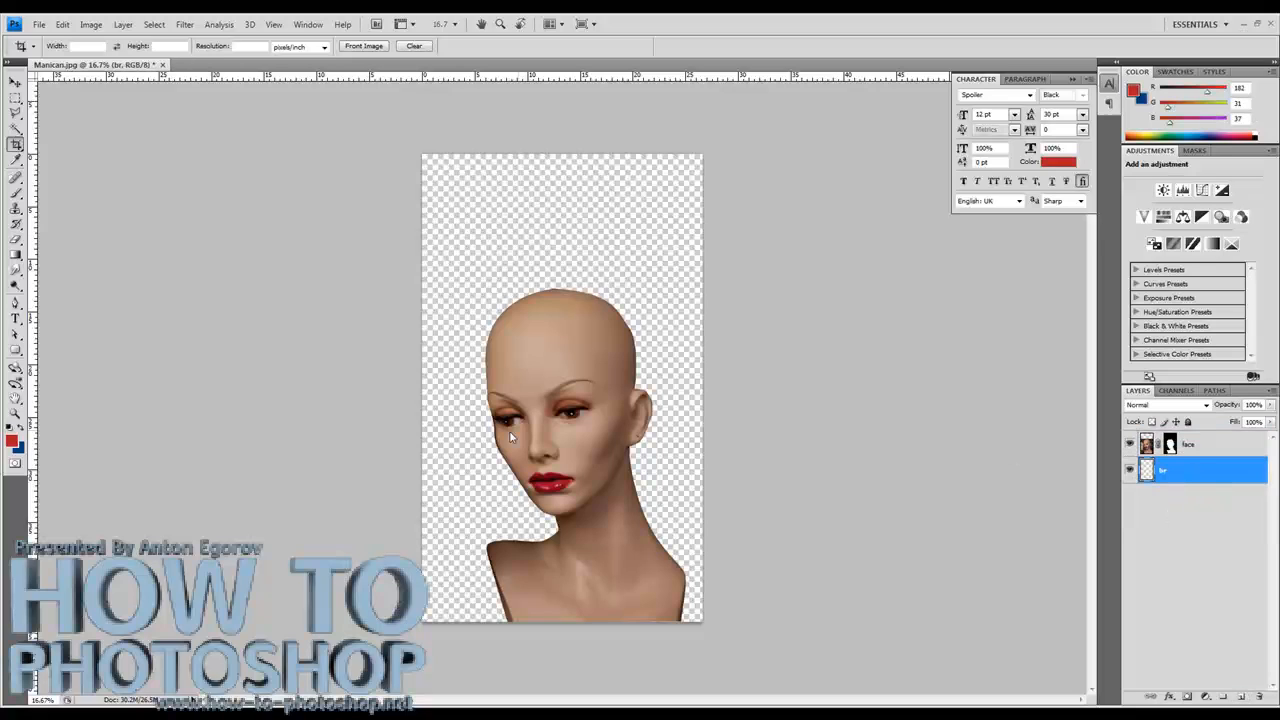
Set the foreground colour to black (000000) and fill the br layer with it at 100% opacity.
left_click(10, 432)
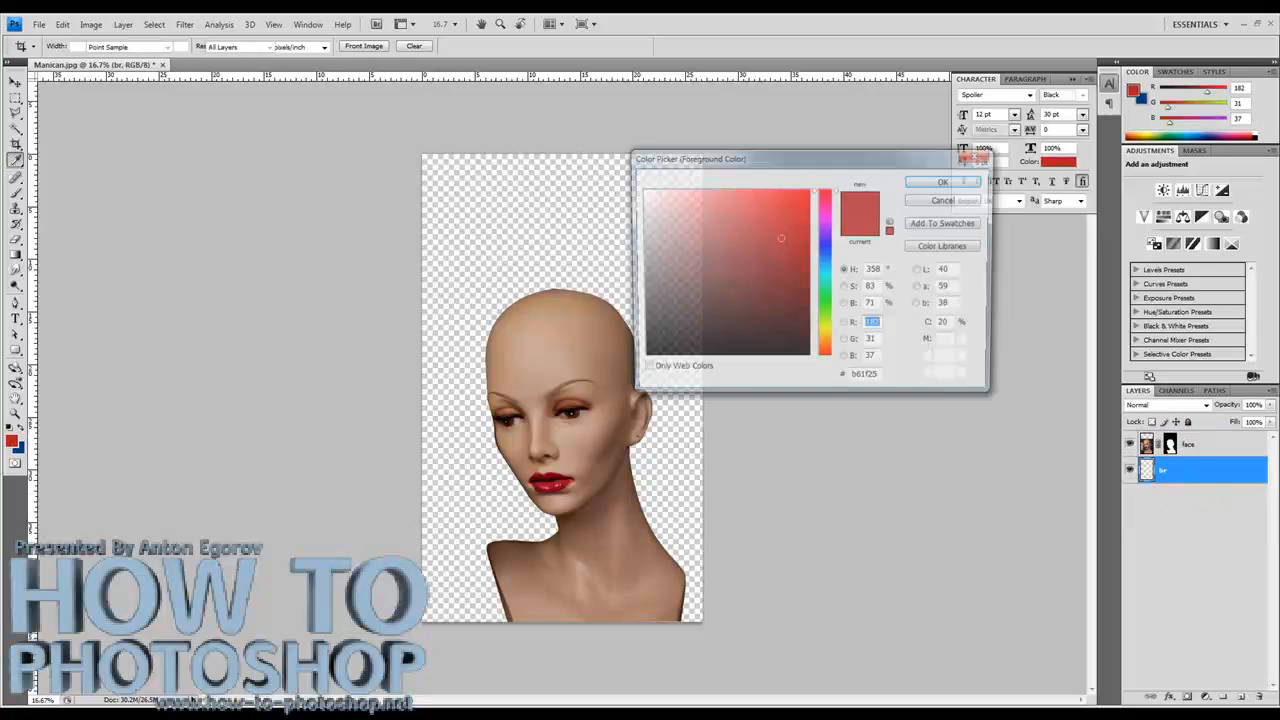
left_click_drag(750, 319, 673, 349)
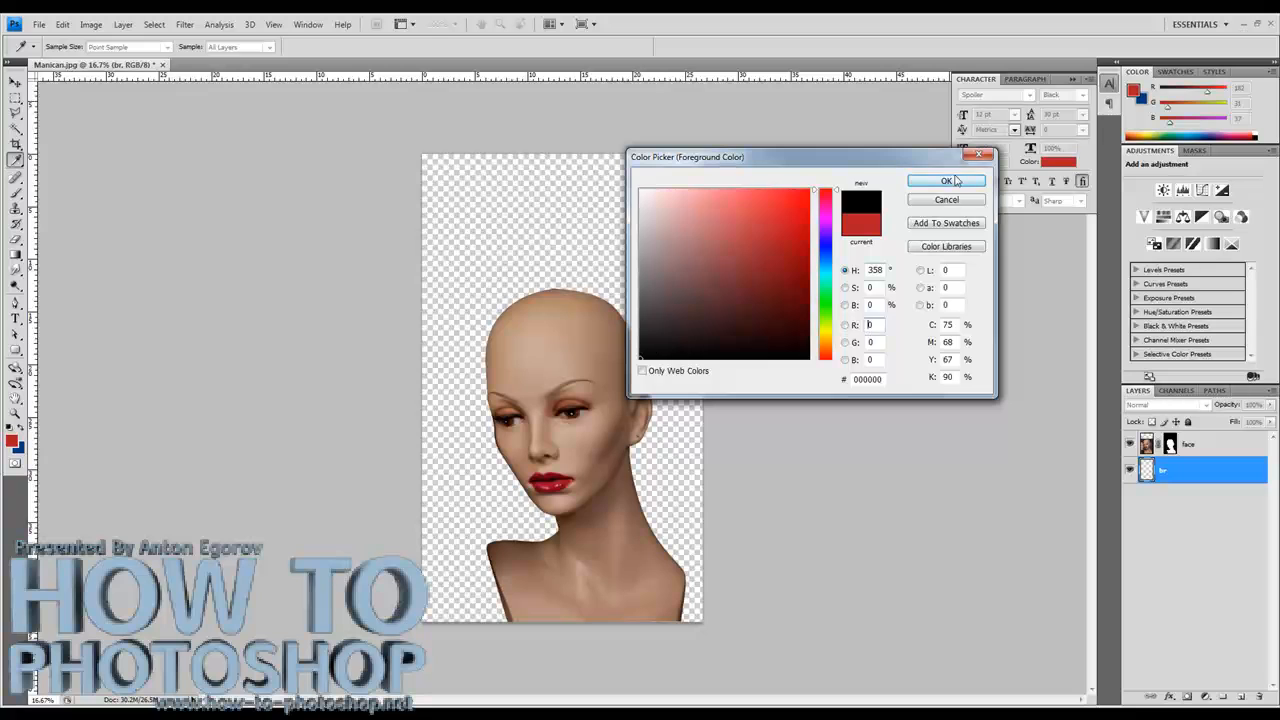
left_click(958, 181)
key("c")
left_click(62, 24)
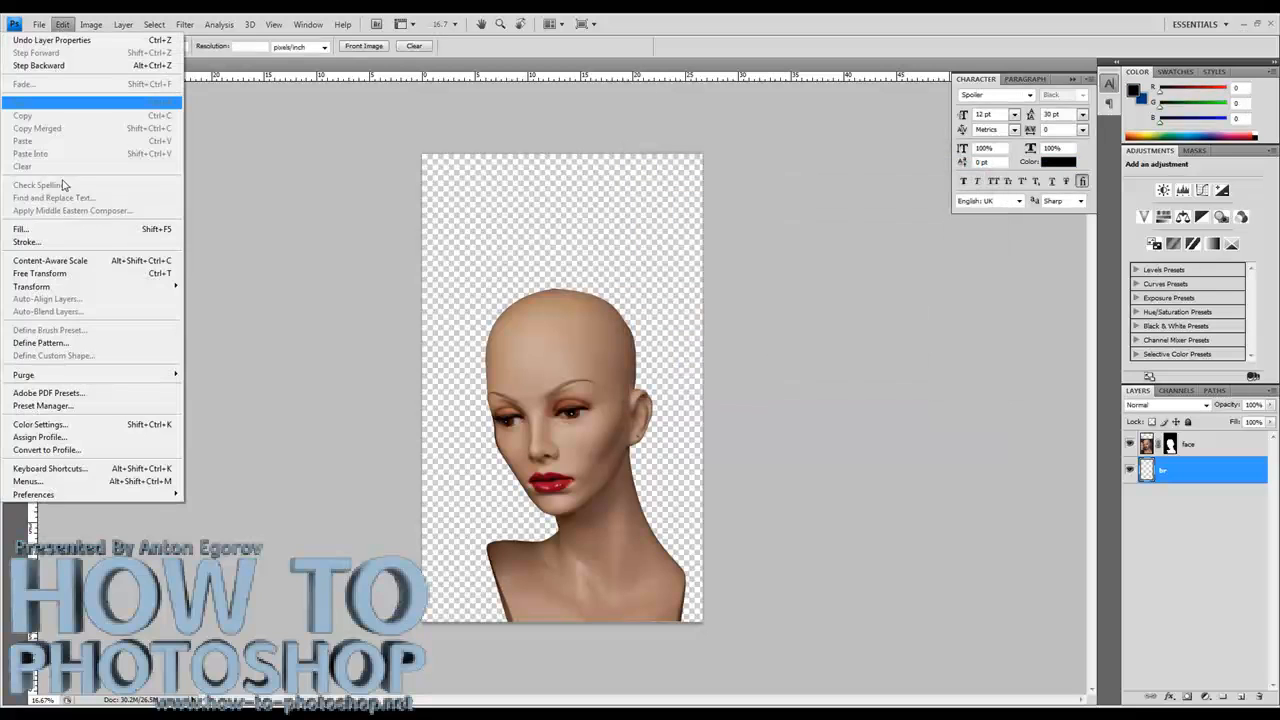
left_click(57, 232)
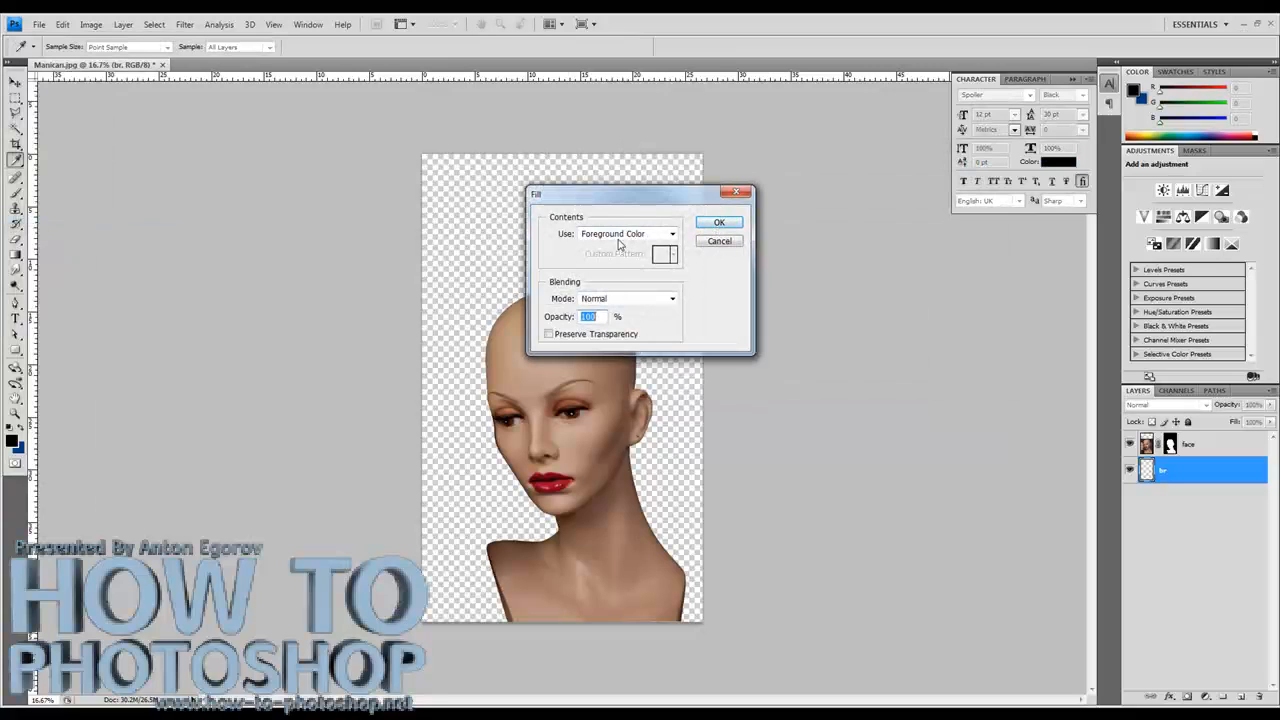
left_click(718, 223)
key("c")
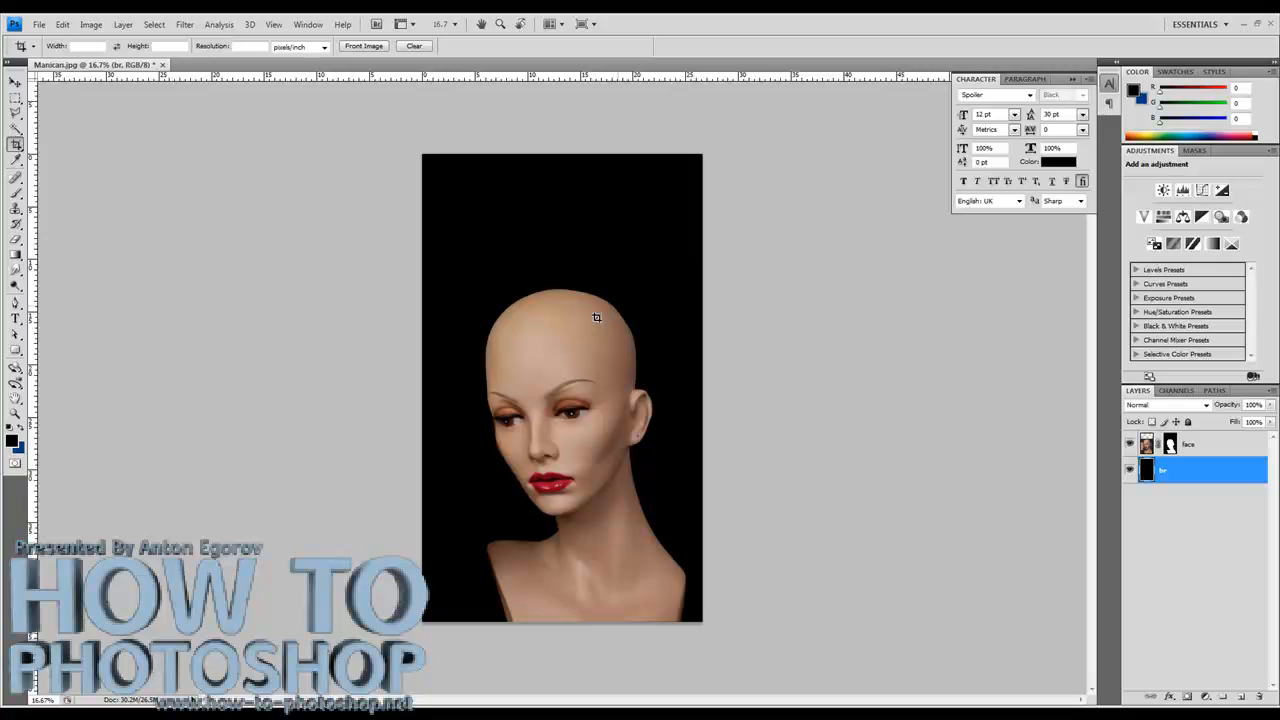
Apply the face layer's mask permanently to the layer while removing it.
left_click(1188, 444)
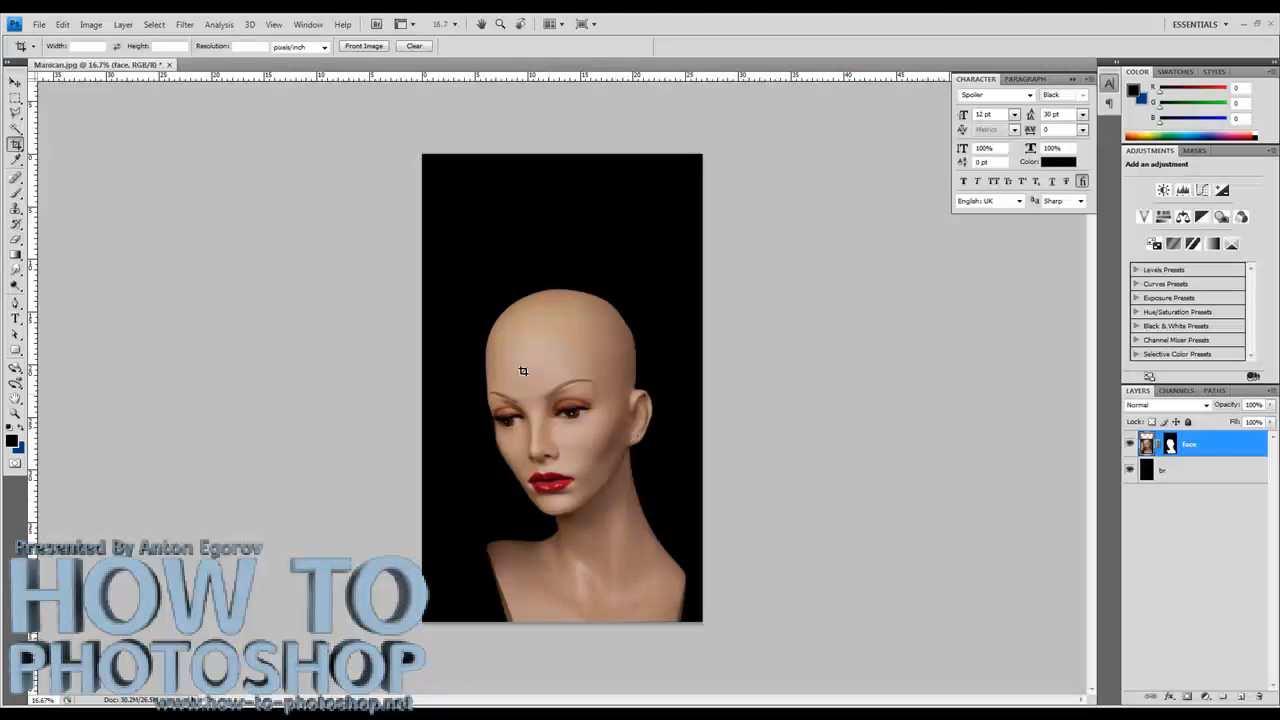
left_click(1170, 445)
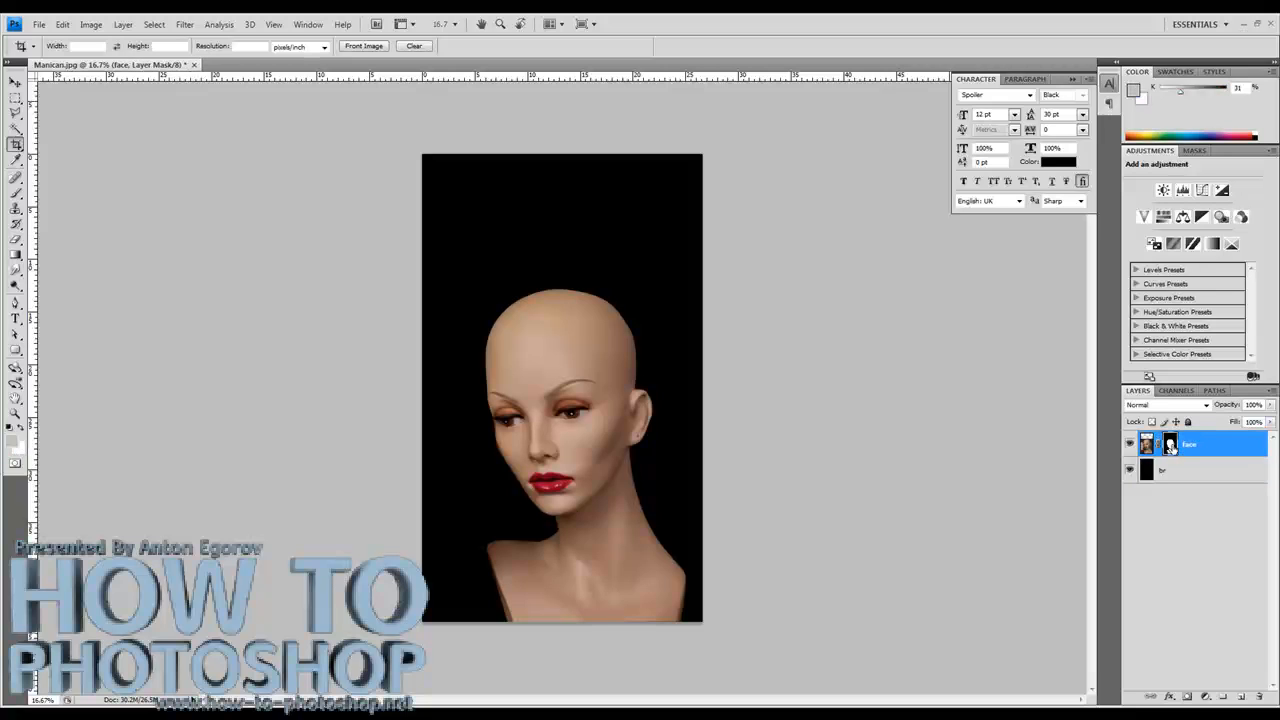
left_click_drag(1170, 445, 1261, 694)
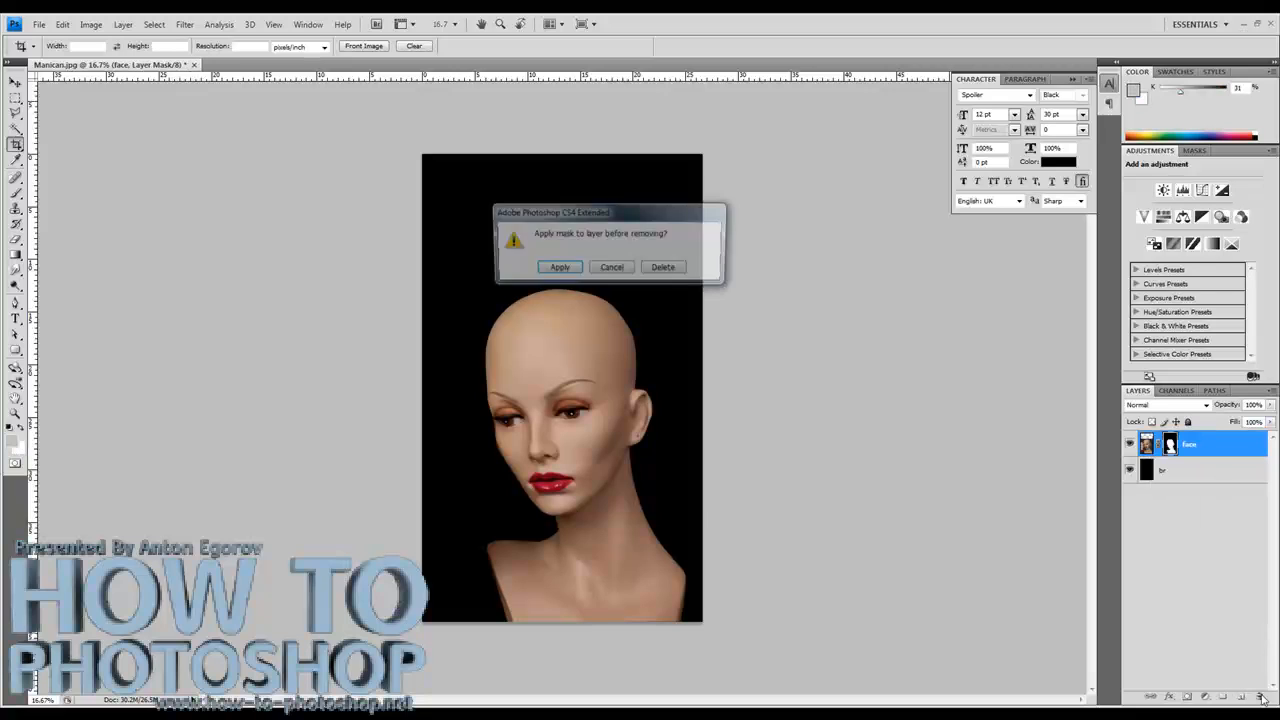
left_click(552, 268)
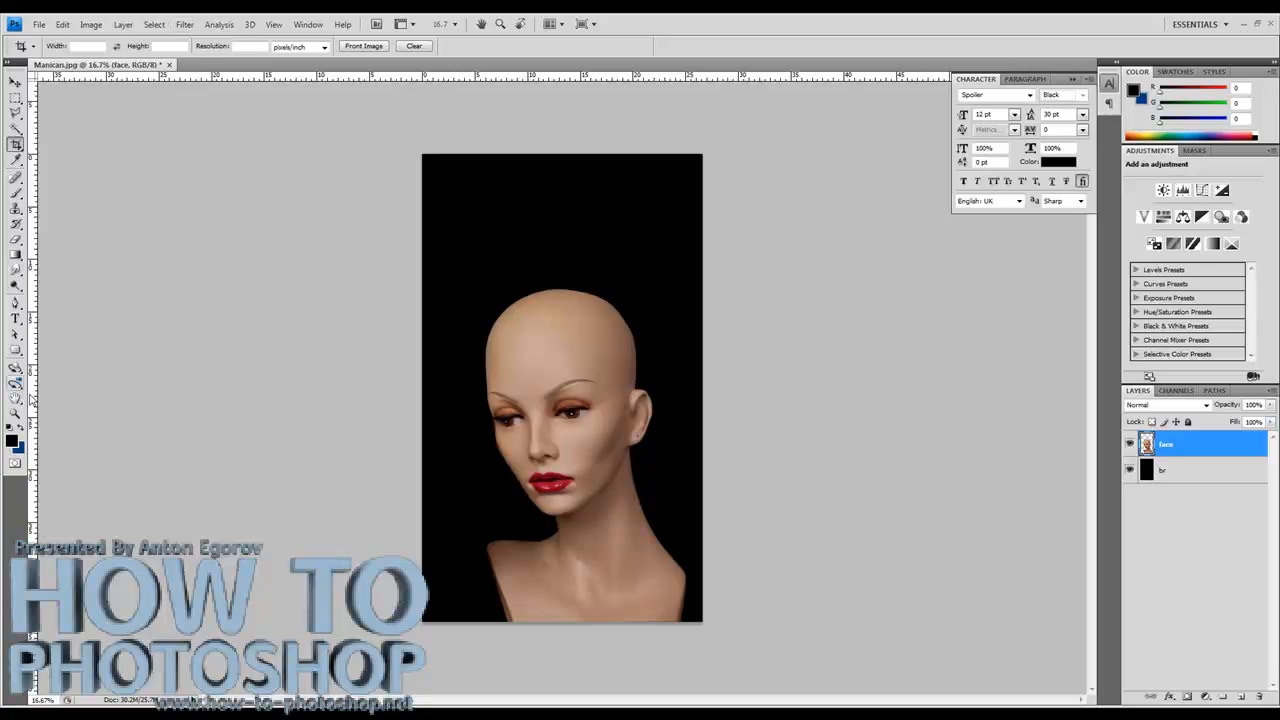
Apply the Poster Edges filter to the face layer with Edge Thickness 0, Edge Intensity 0 and Posterization 2.
left_click(185, 24)
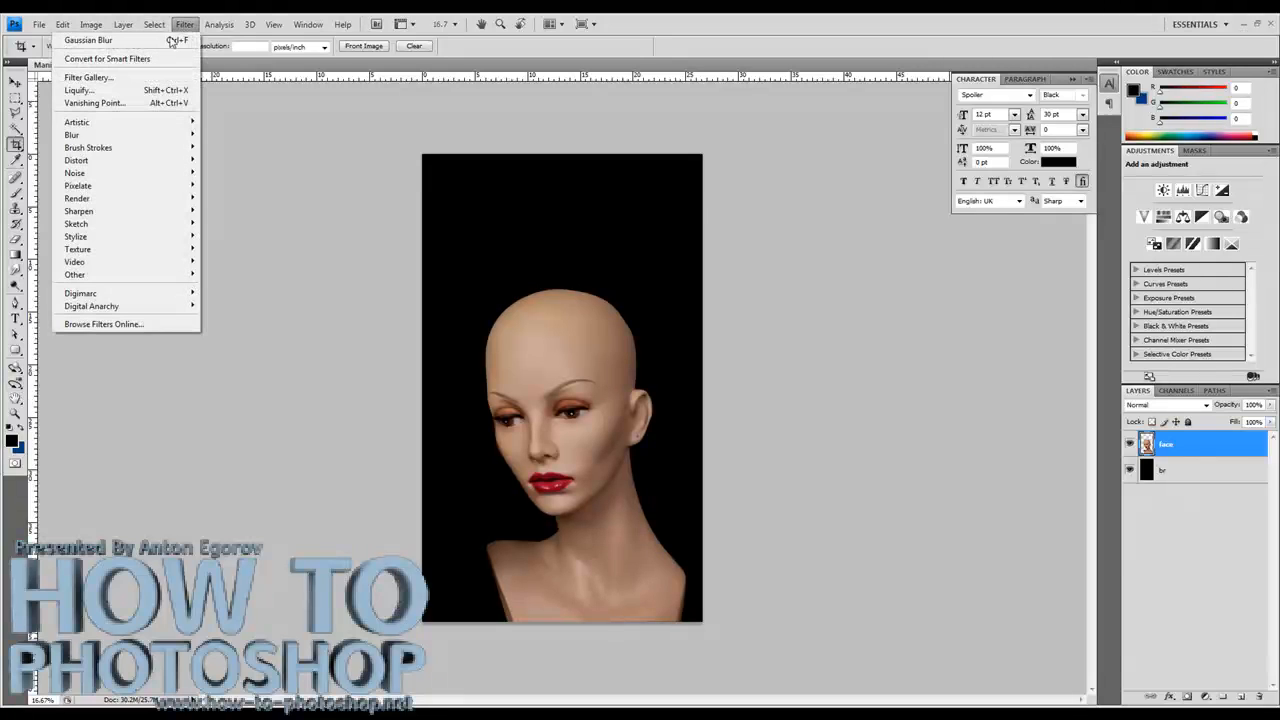
mouse_move(122, 123)
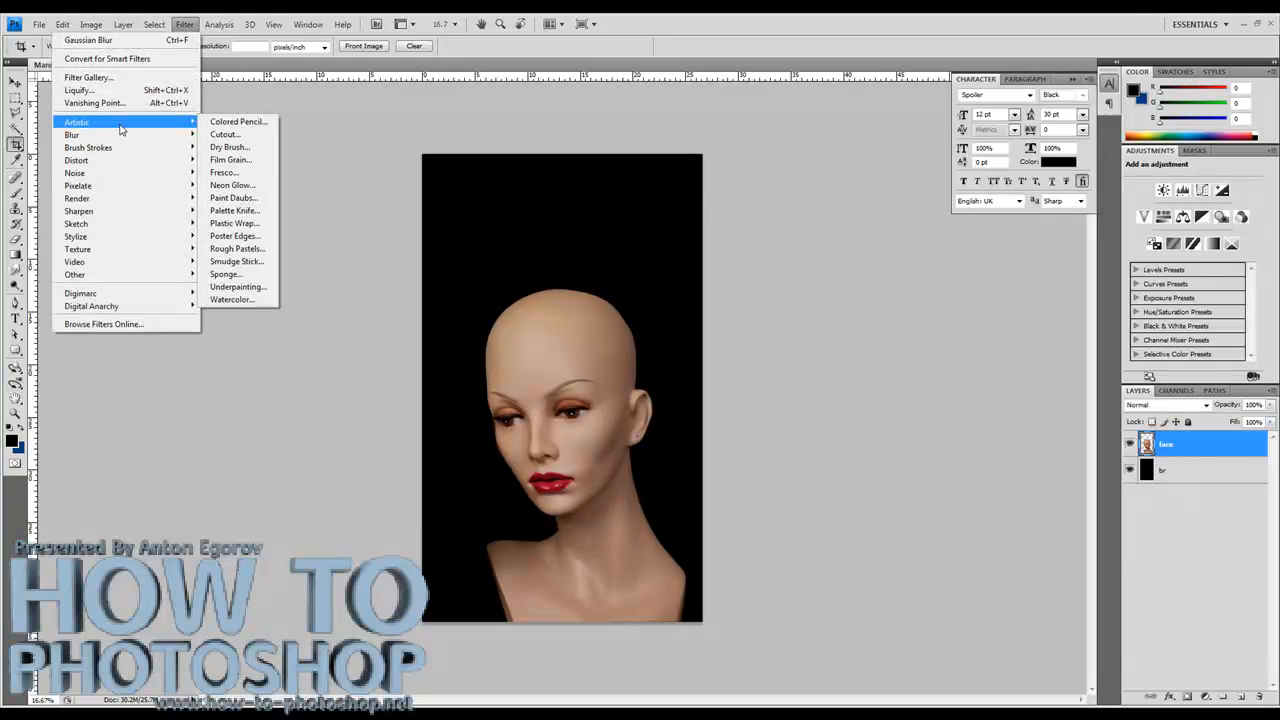
left_click(272, 251)
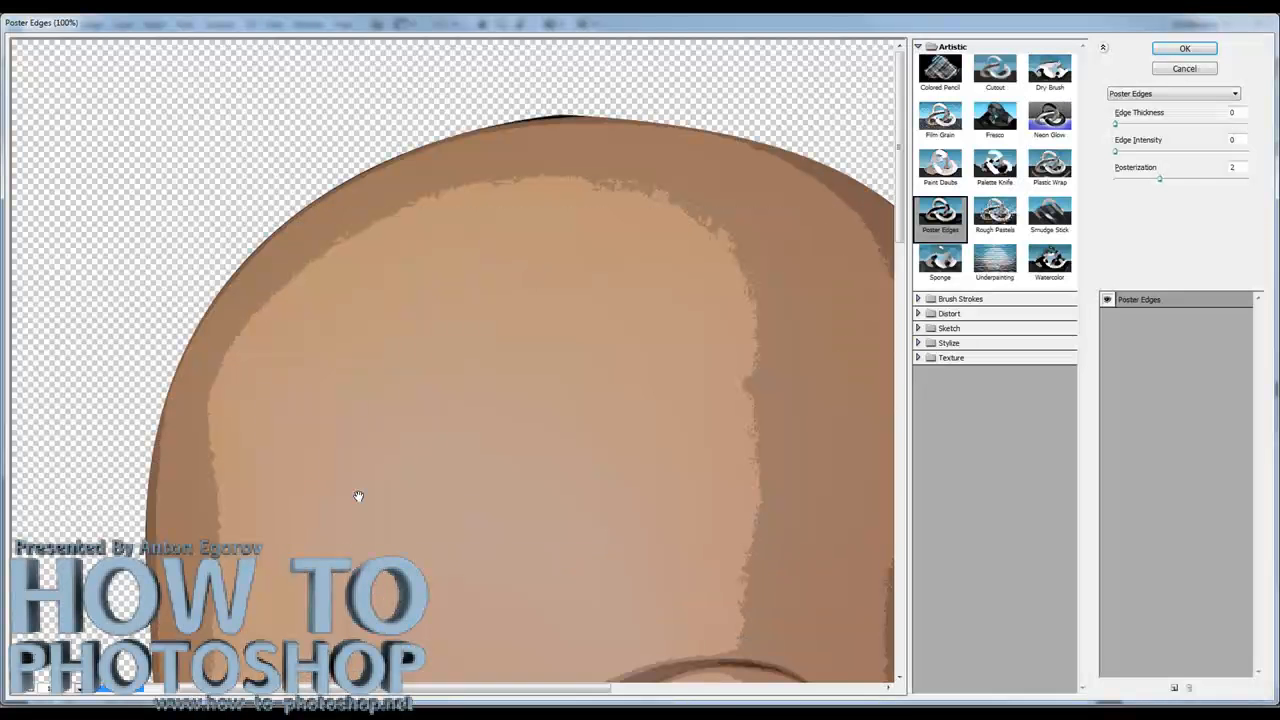
left_click(21, 688)
left_click(21, 688)
left_click(21, 688)
left_click_drag(483, 432, 490, 384)
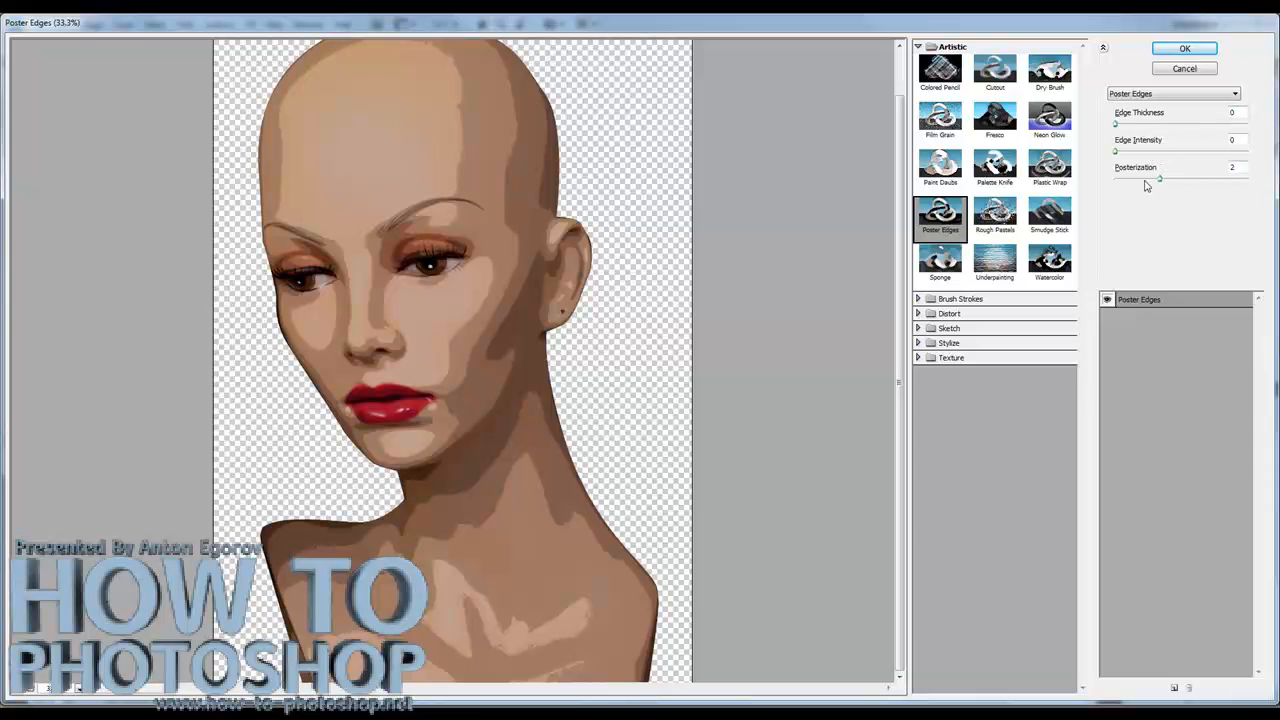
left_click_drag(1117, 152, 1185, 152)
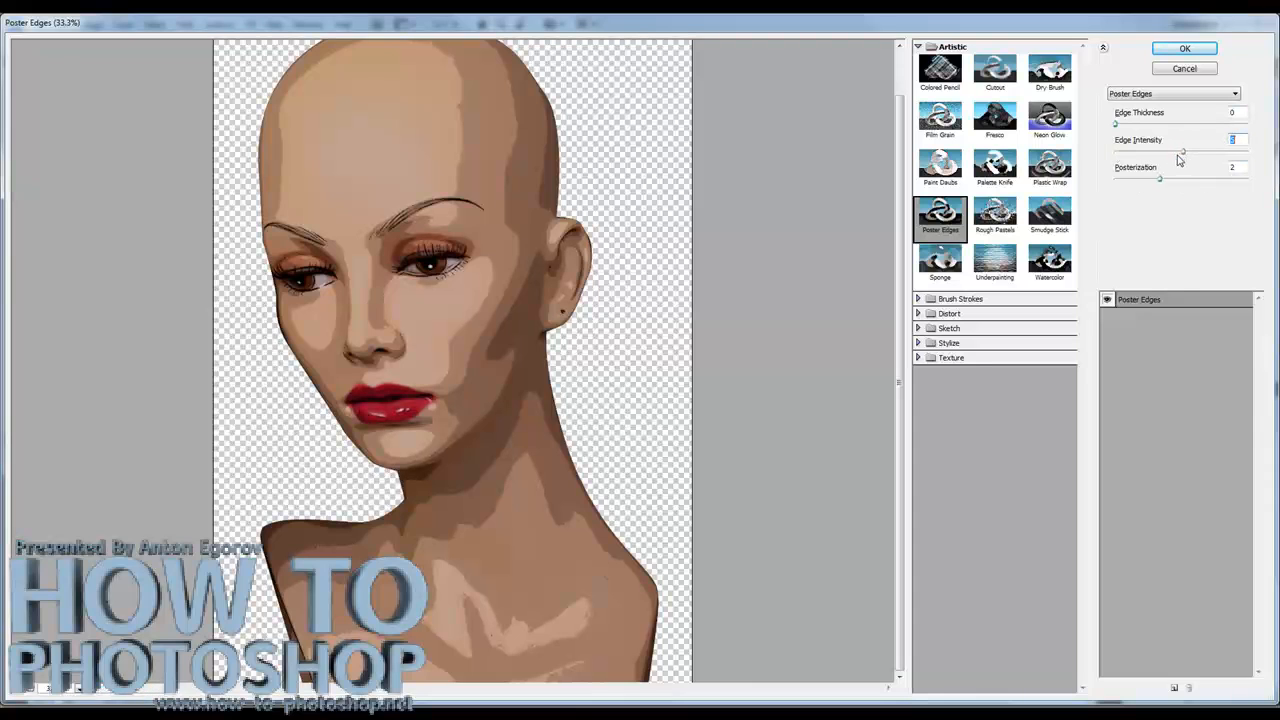
left_click_drag(1181, 153, 1115, 152)
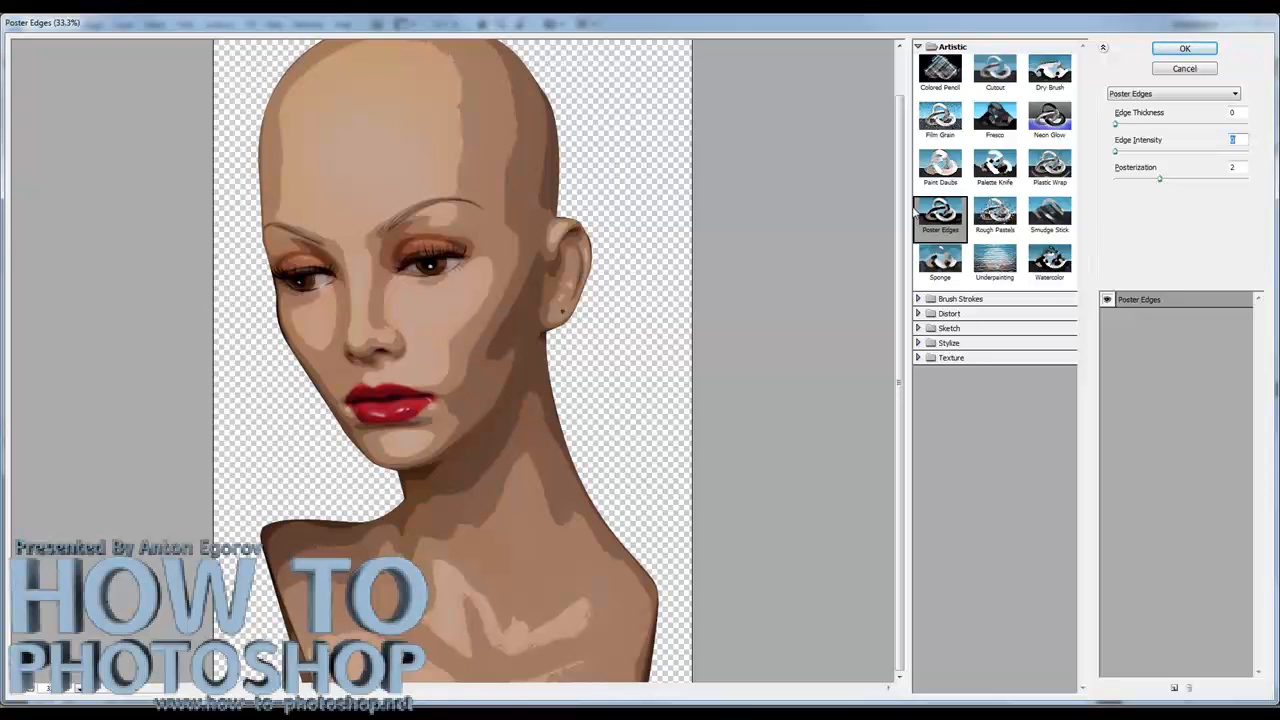
left_click(1178, 50)
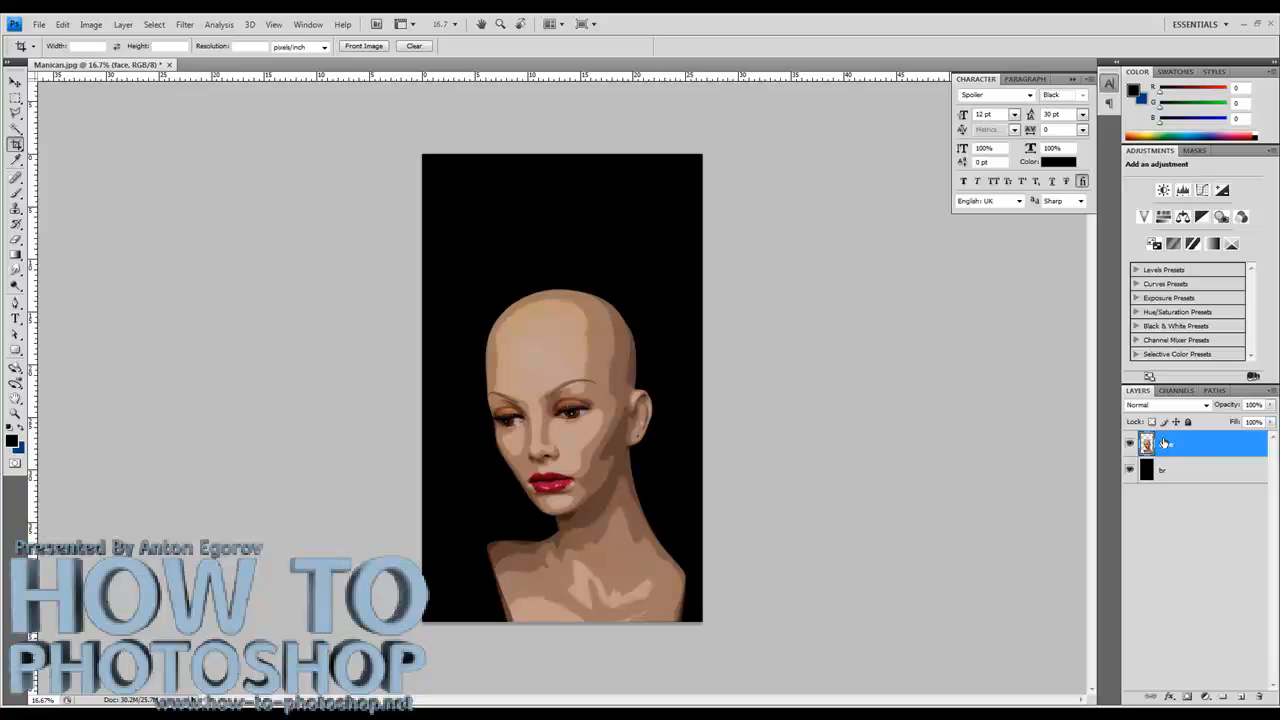
Duplicate the face layer beneath the original and hide the copy, leaving the original face layer selected.
left_click_drag(1165, 443, 1150, 468)
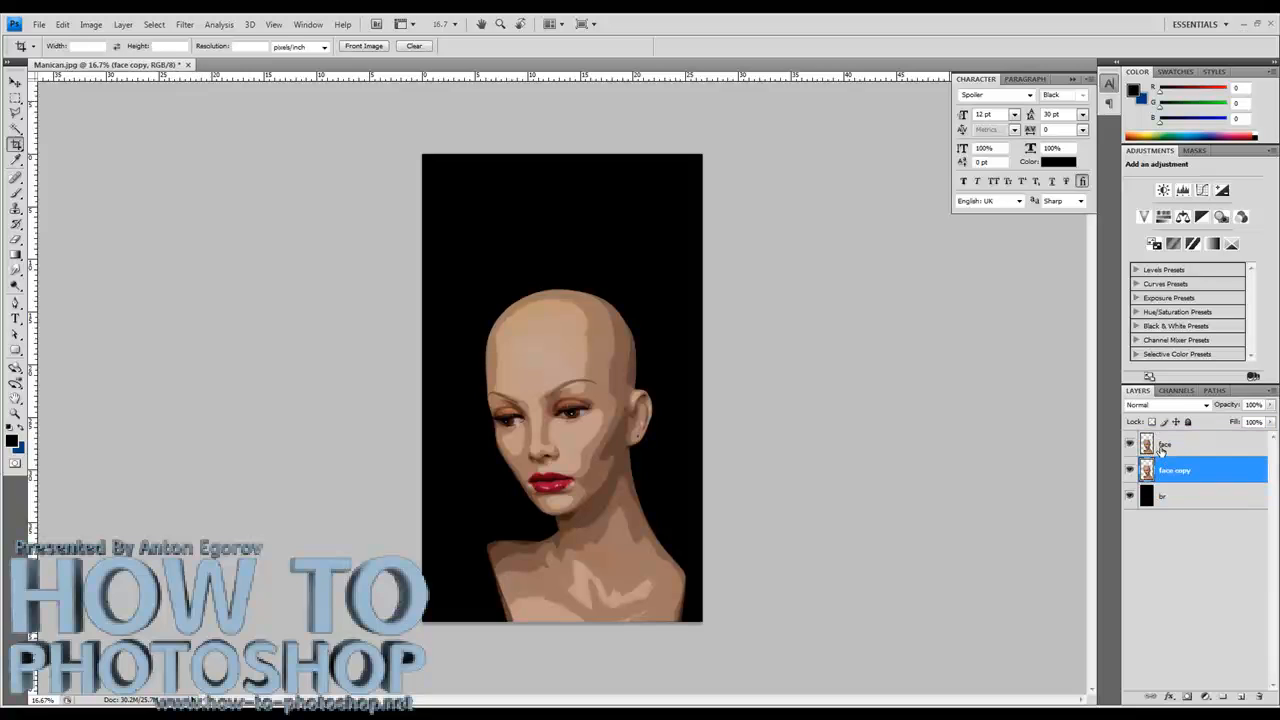
left_click(1130, 470)
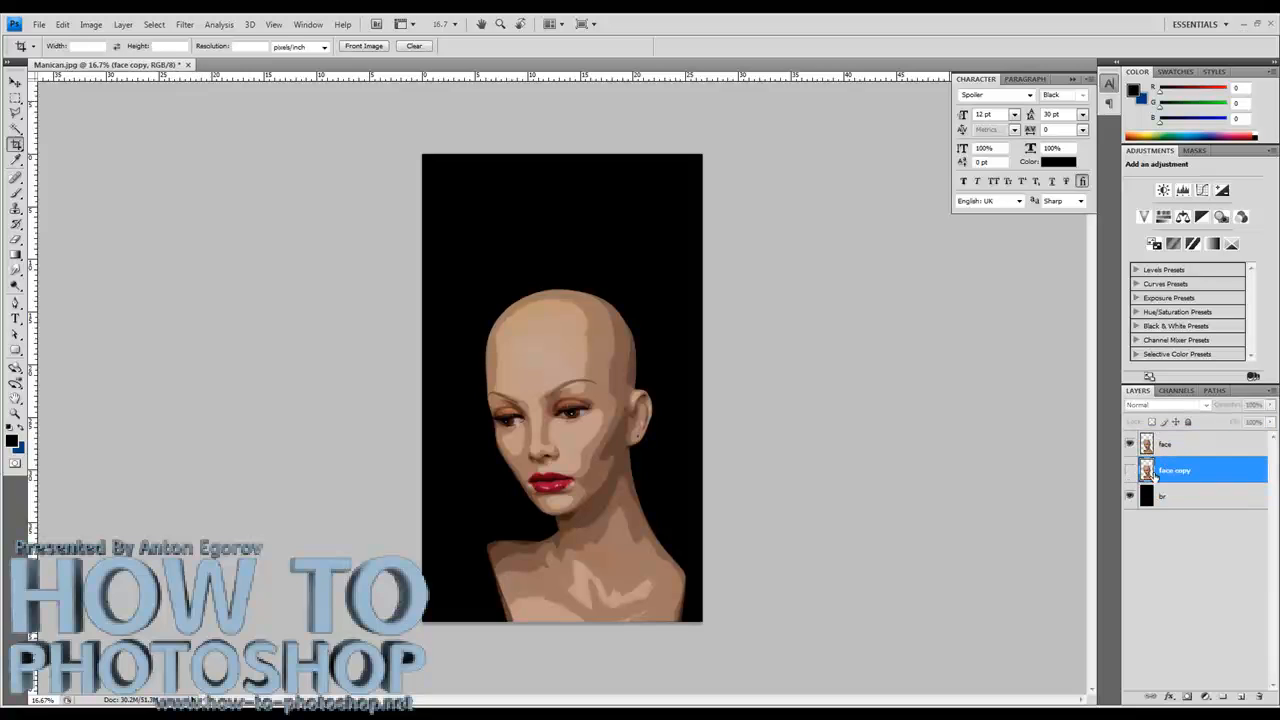
left_click(1166, 446)
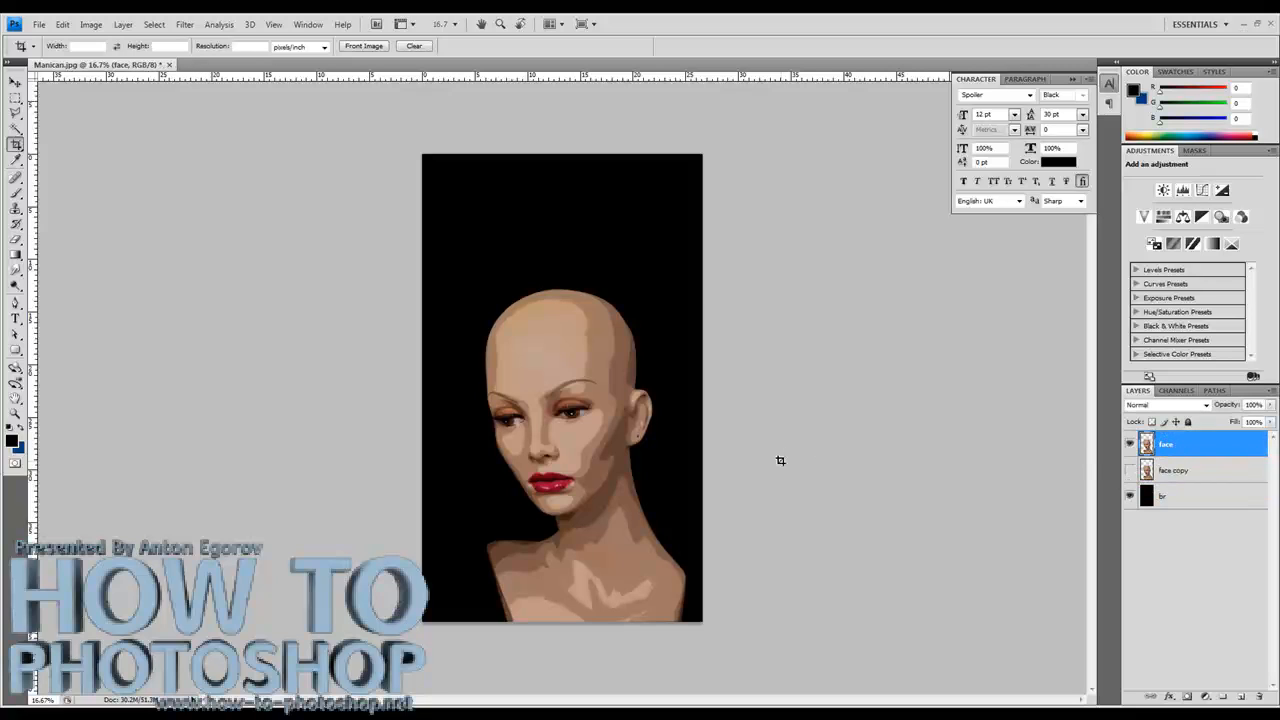
Colorize the face layer blue with Hue/Saturation, using Hue 209 and Saturation 25.
left_click(90, 25)
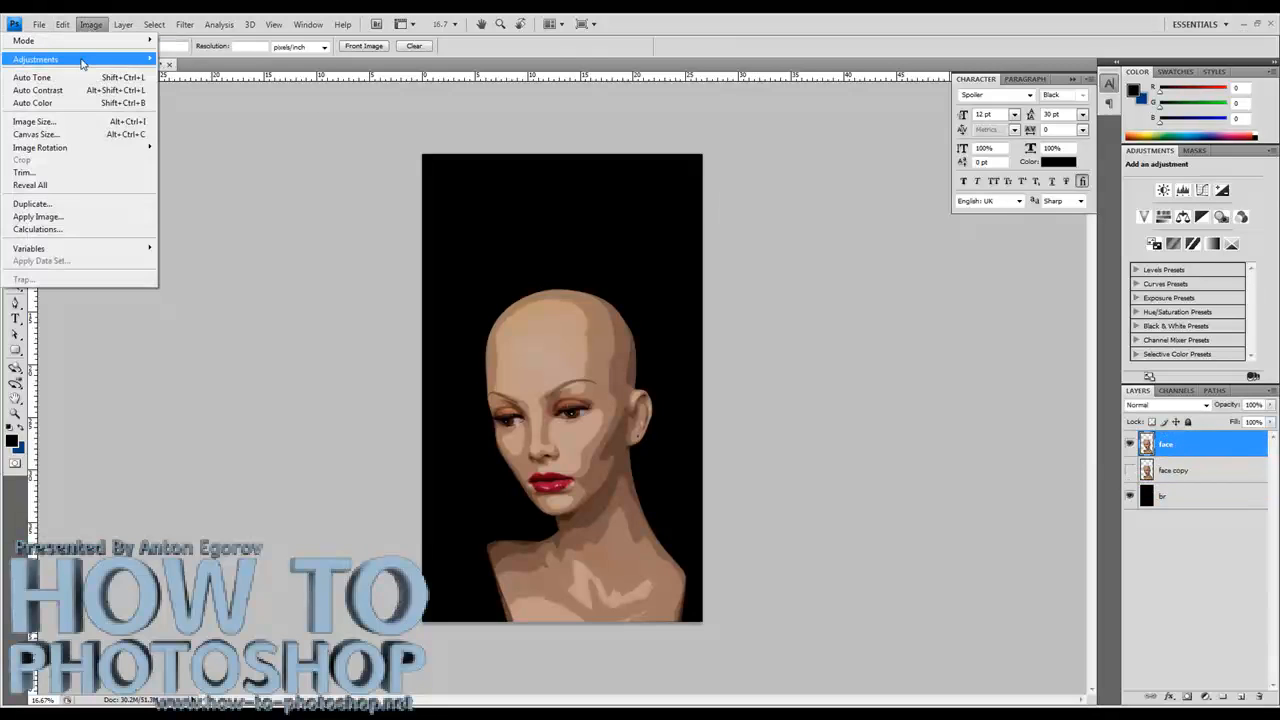
mouse_move(60, 59)
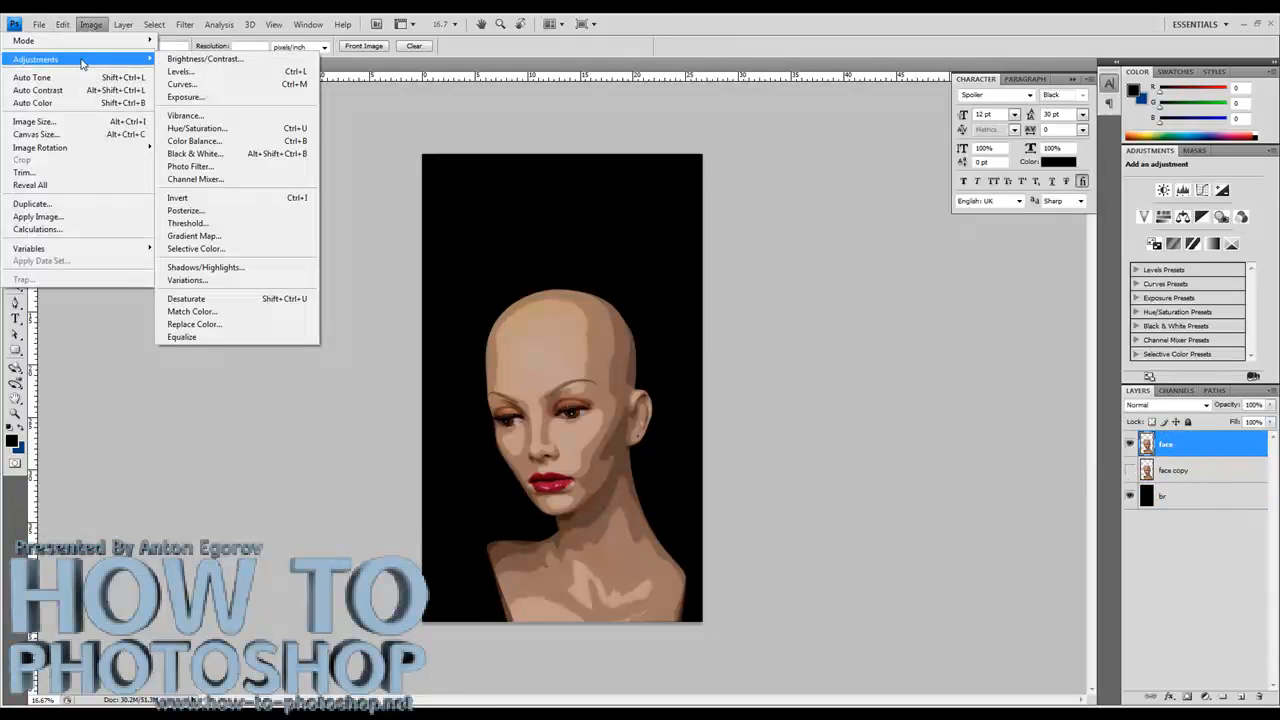
left_click(213, 128)
left_click_drag(775, 241, 764, 241)
left_click(887, 298)
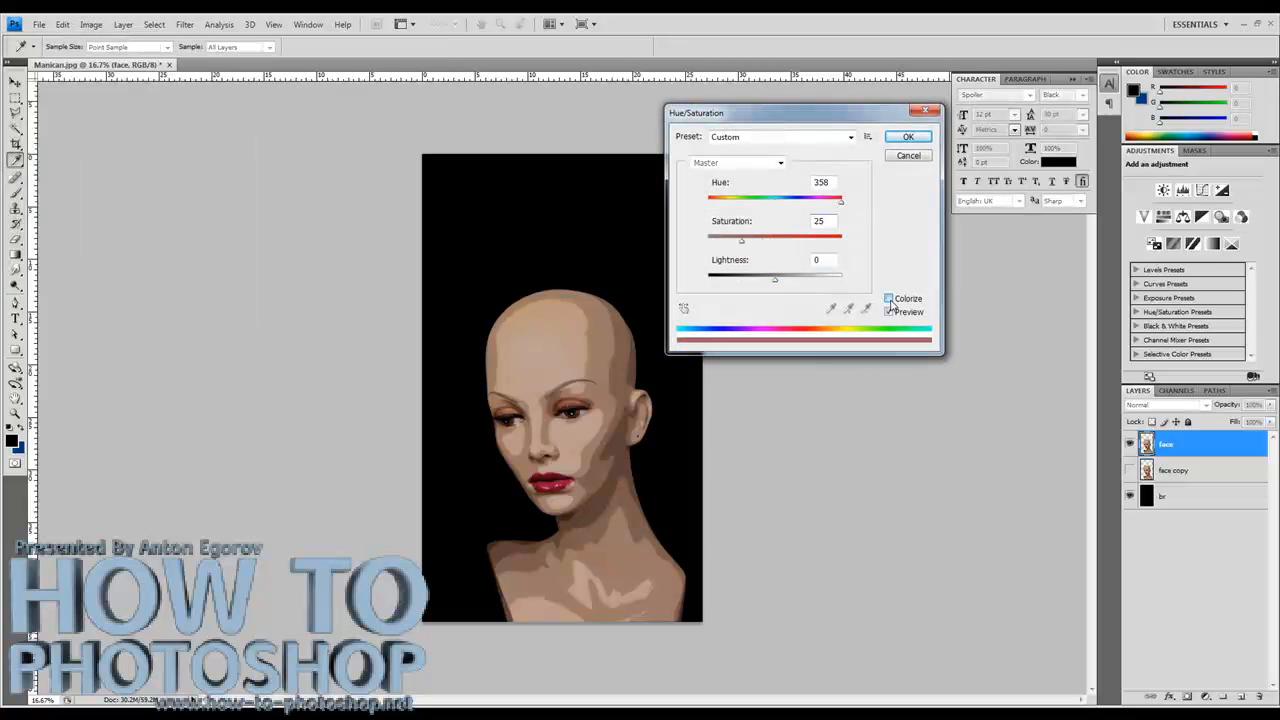
left_click_drag(841, 200, 788, 203)
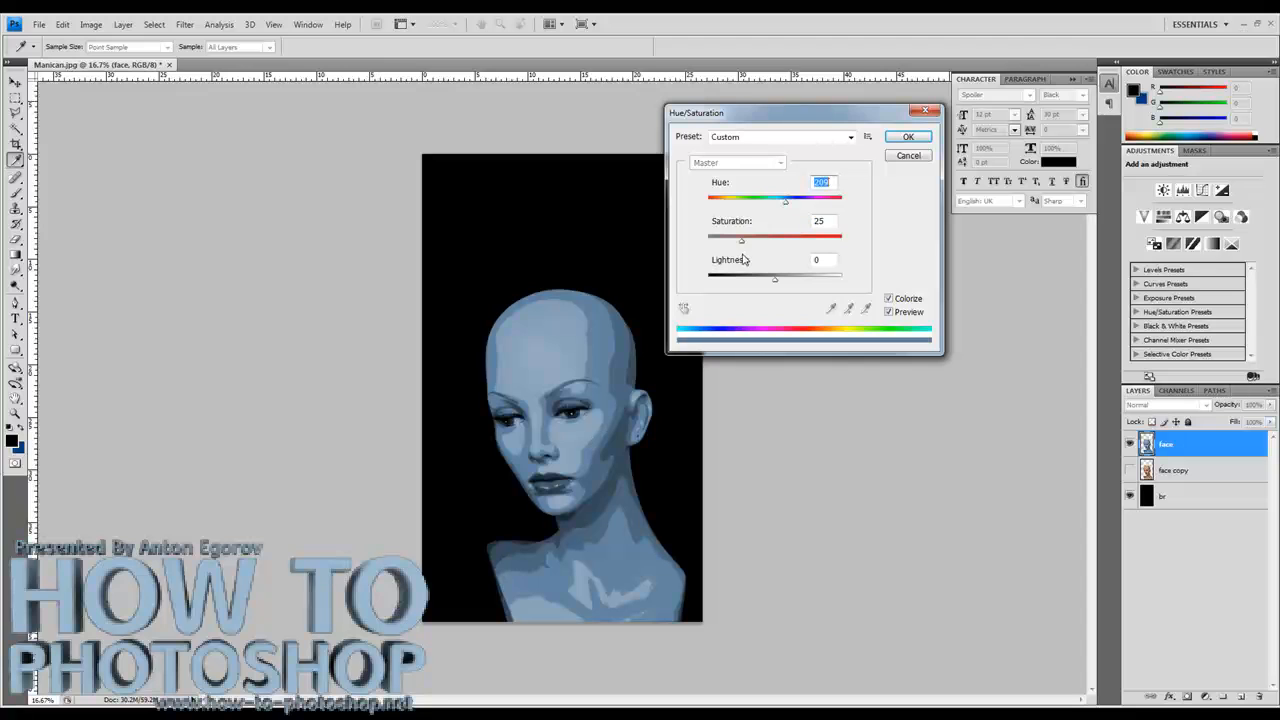
left_click(908, 136)
key("c")
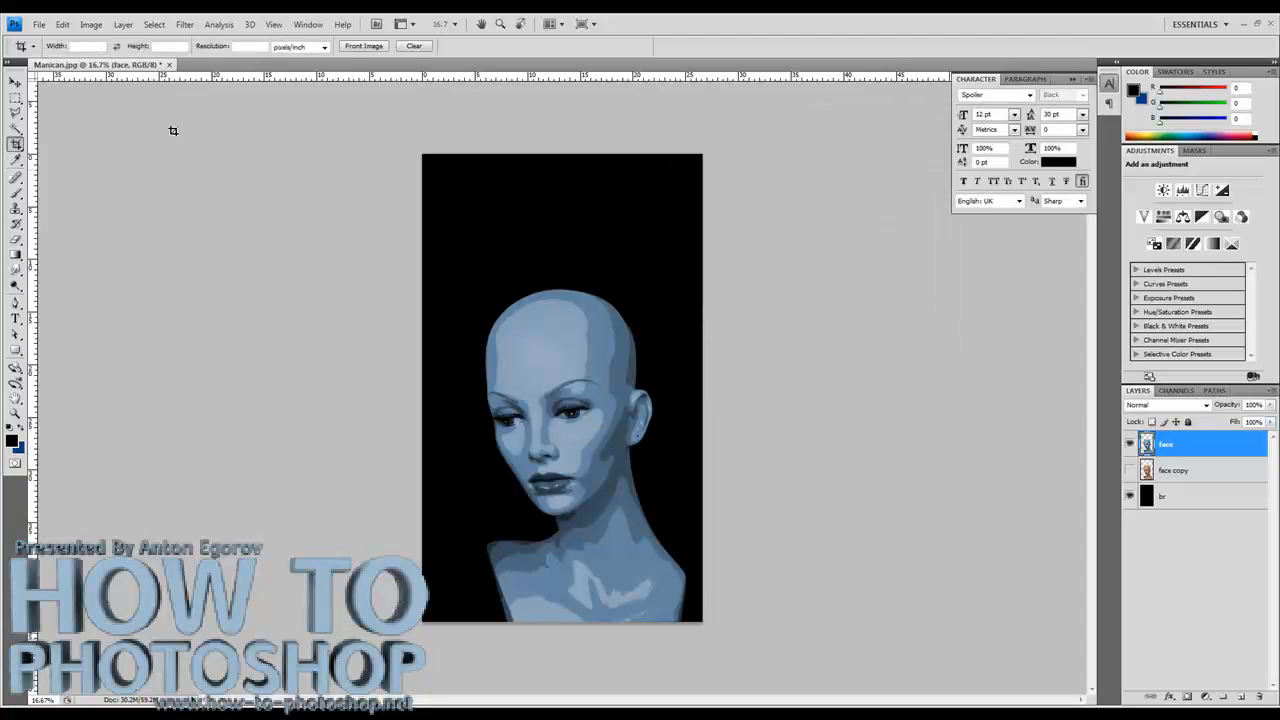
Increase the face layer's contrast with an S-shaped RGB curve through input 69, output 48 and input 213, output 229.
left_click(91, 24)
mouse_move(57, 66)
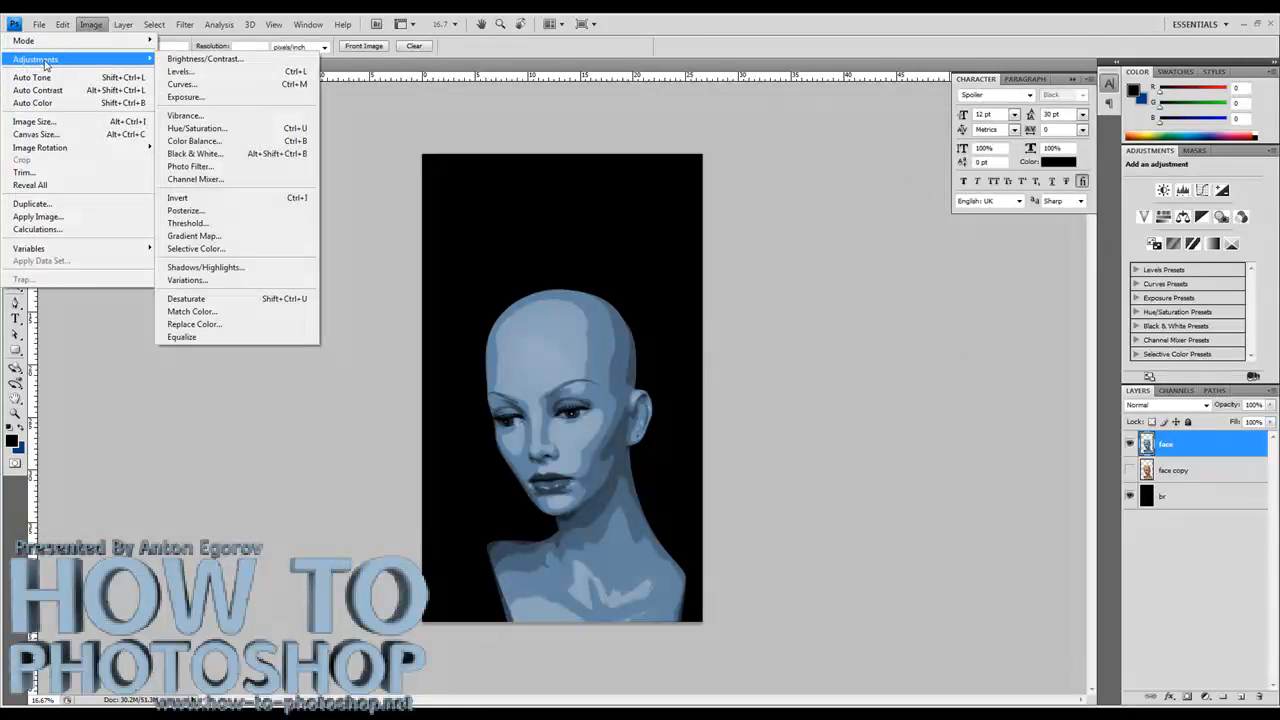
left_click(181, 84)
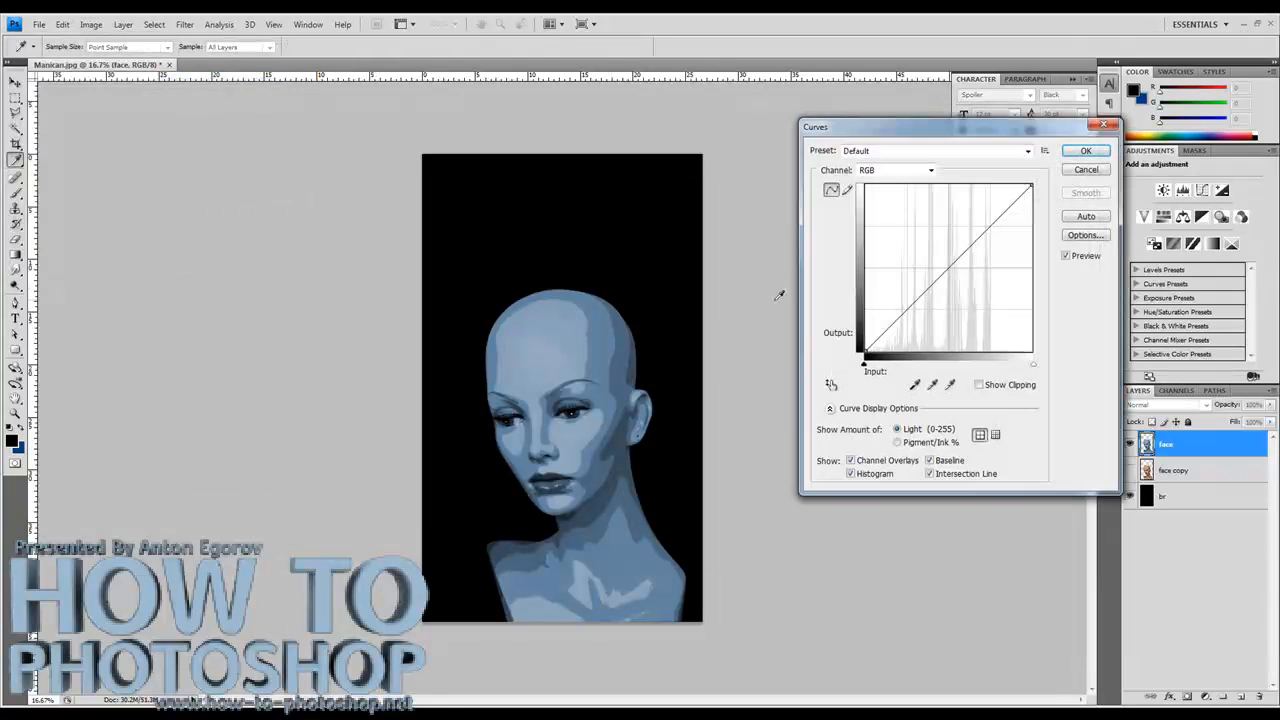
left_click_drag(905, 311, 907, 319)
mouse_move(997, 226)
left_mouse_down()
mouse_move(1013, 192)
mouse_move(1003, 202)
left_mouse_up()
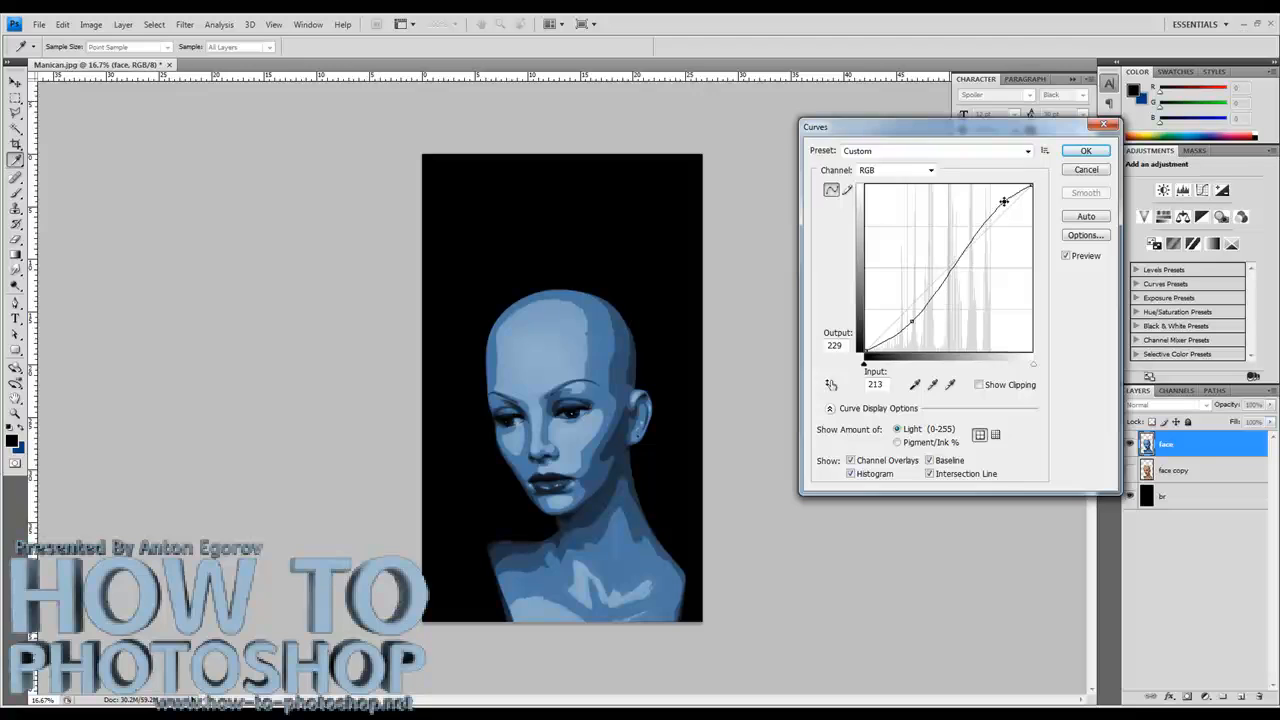
left_click(911, 320)
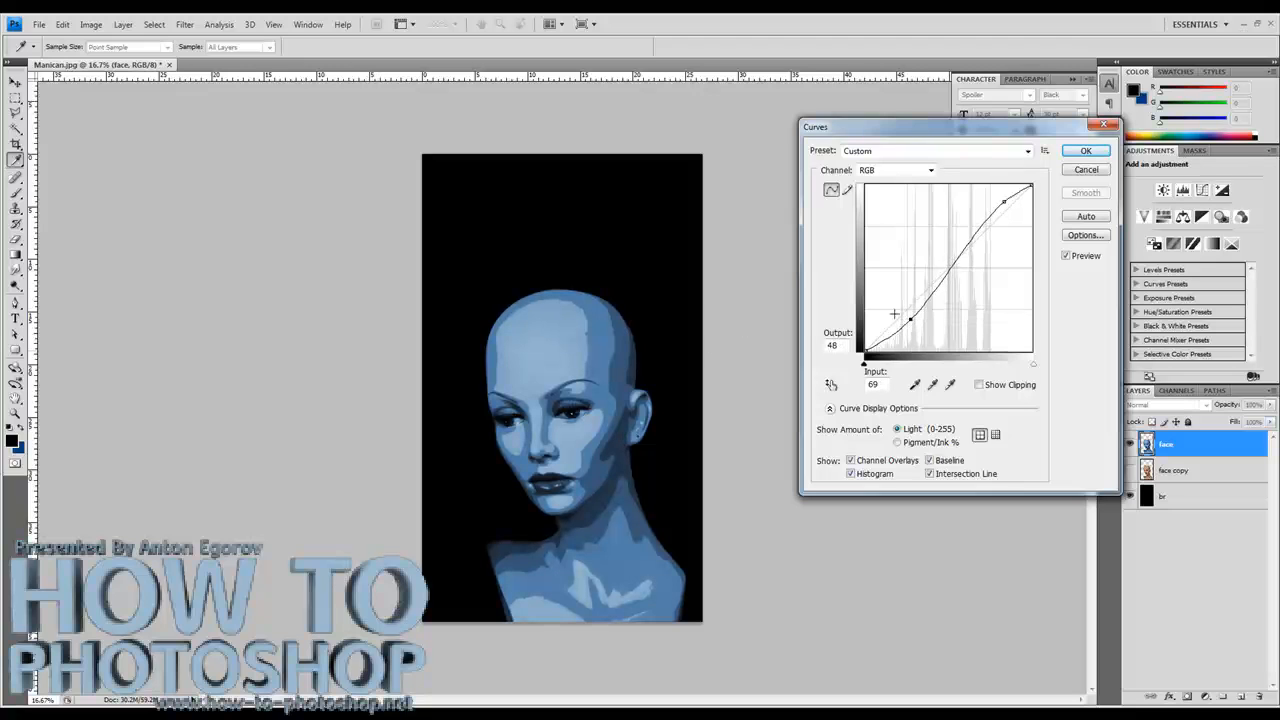
left_click(1086, 151)
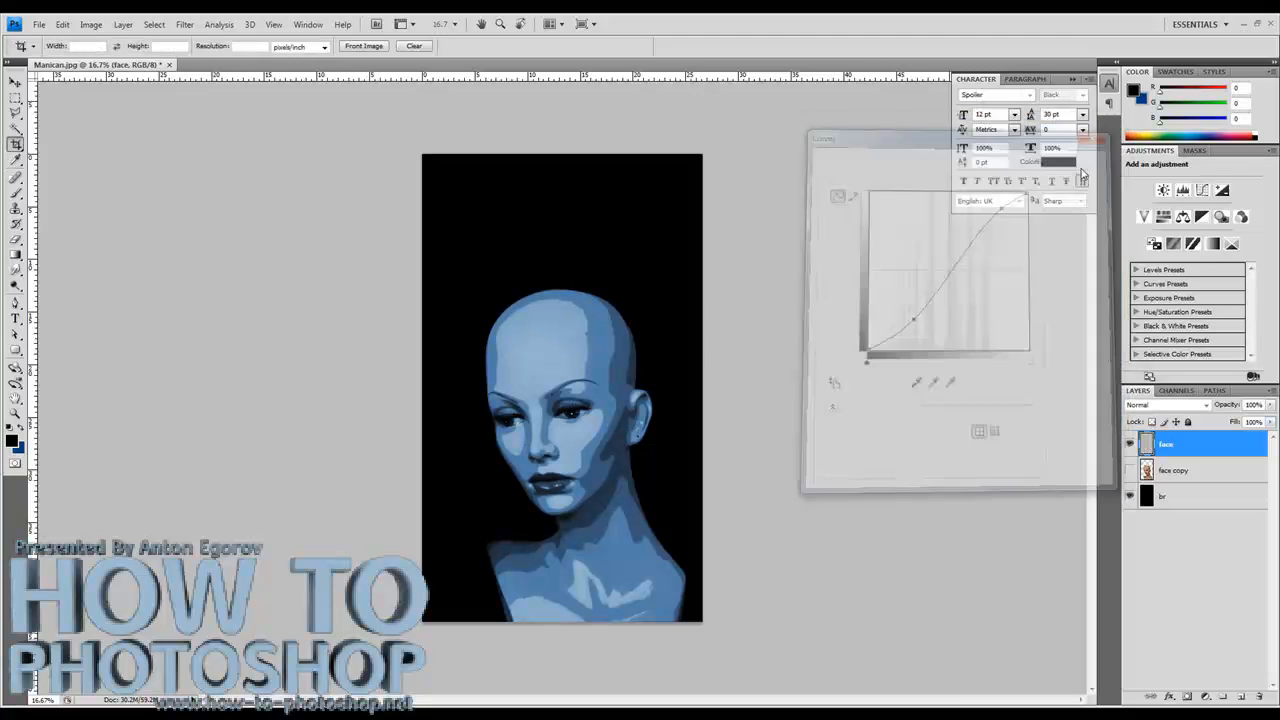
Move the face copy layer above the face layer and make it visible.
left_click(1173, 472)
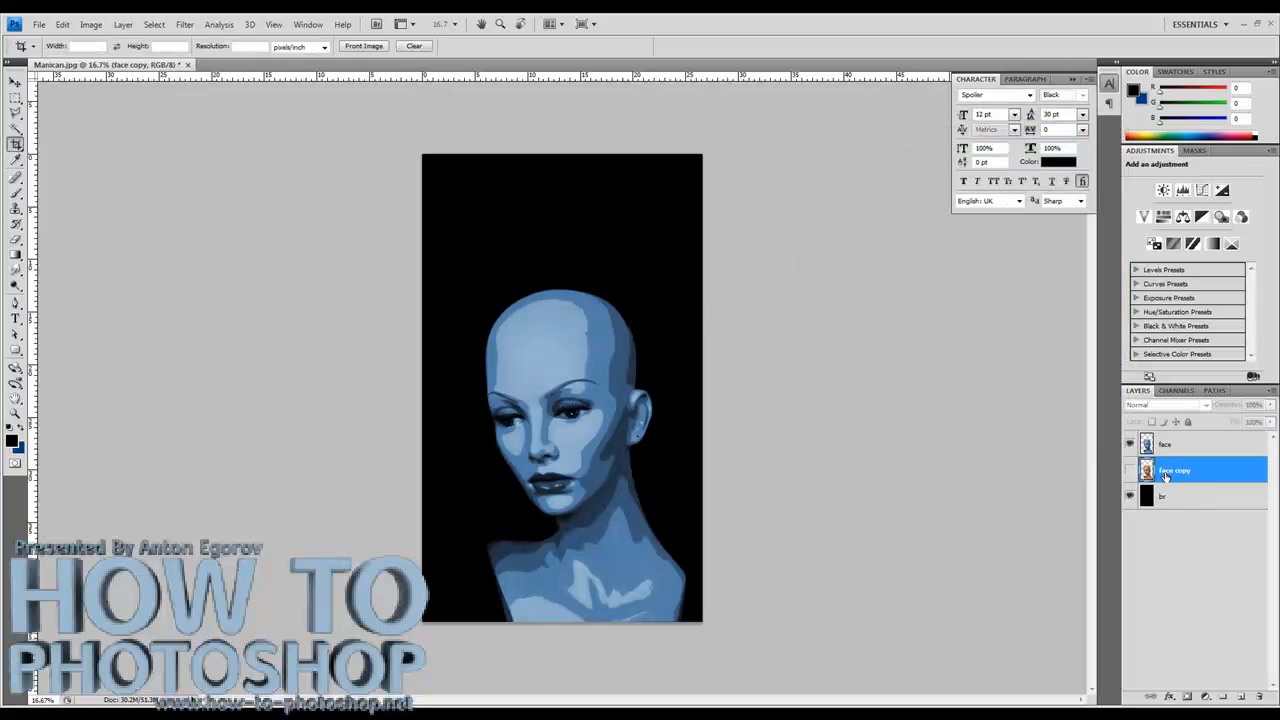
left_click_drag(1167, 474, 1129, 447)
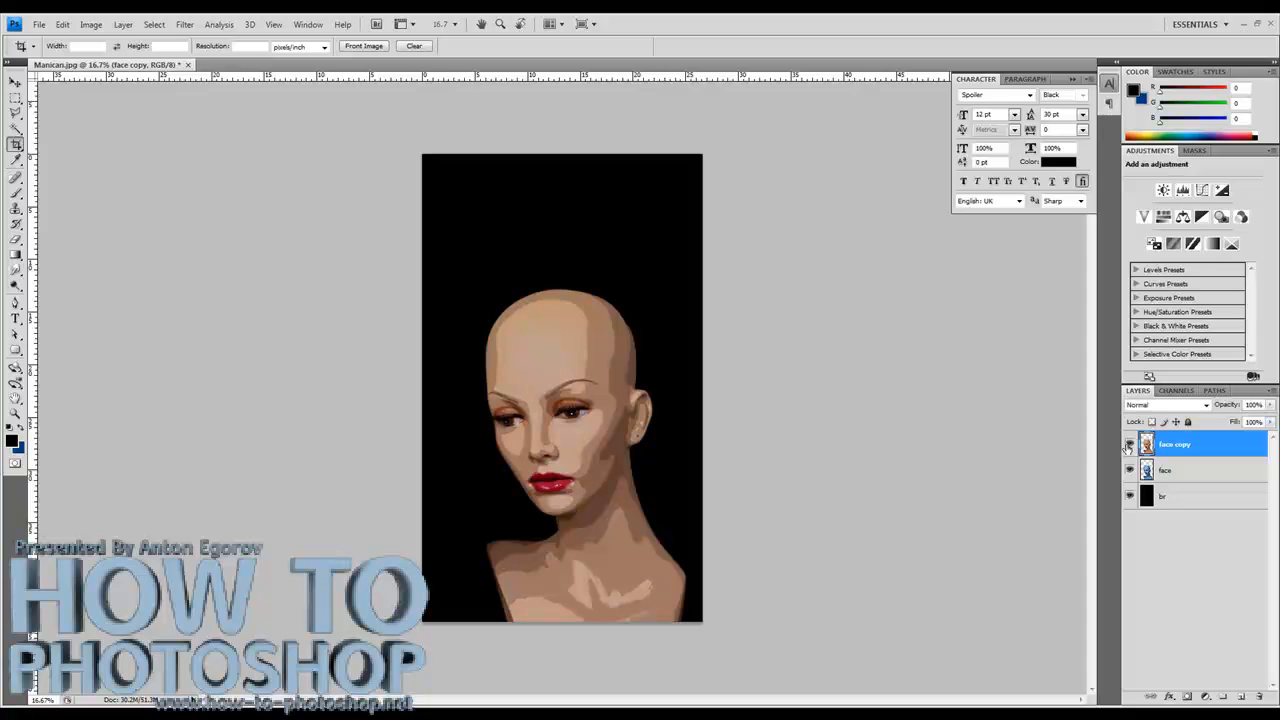
Trace a closed path around the mannequin's red lips with the Pen tool on the face copy layer.
left_click(16, 414)
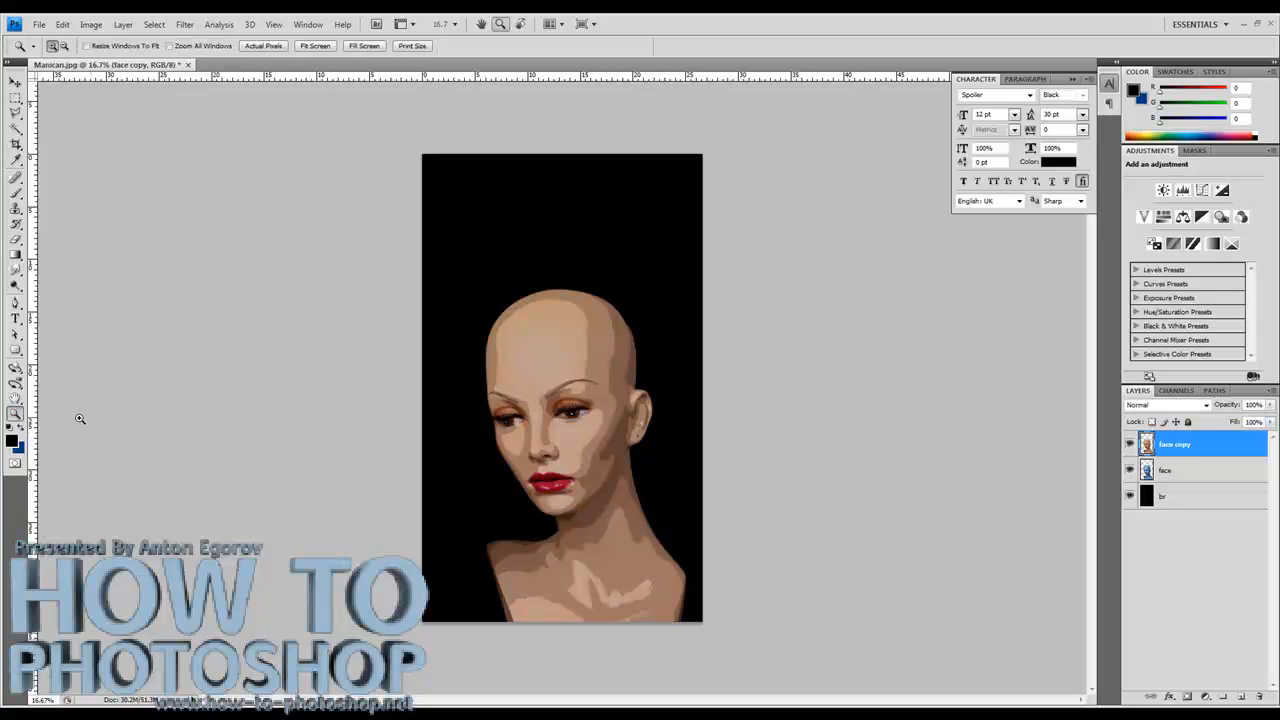
left_click(563, 487)
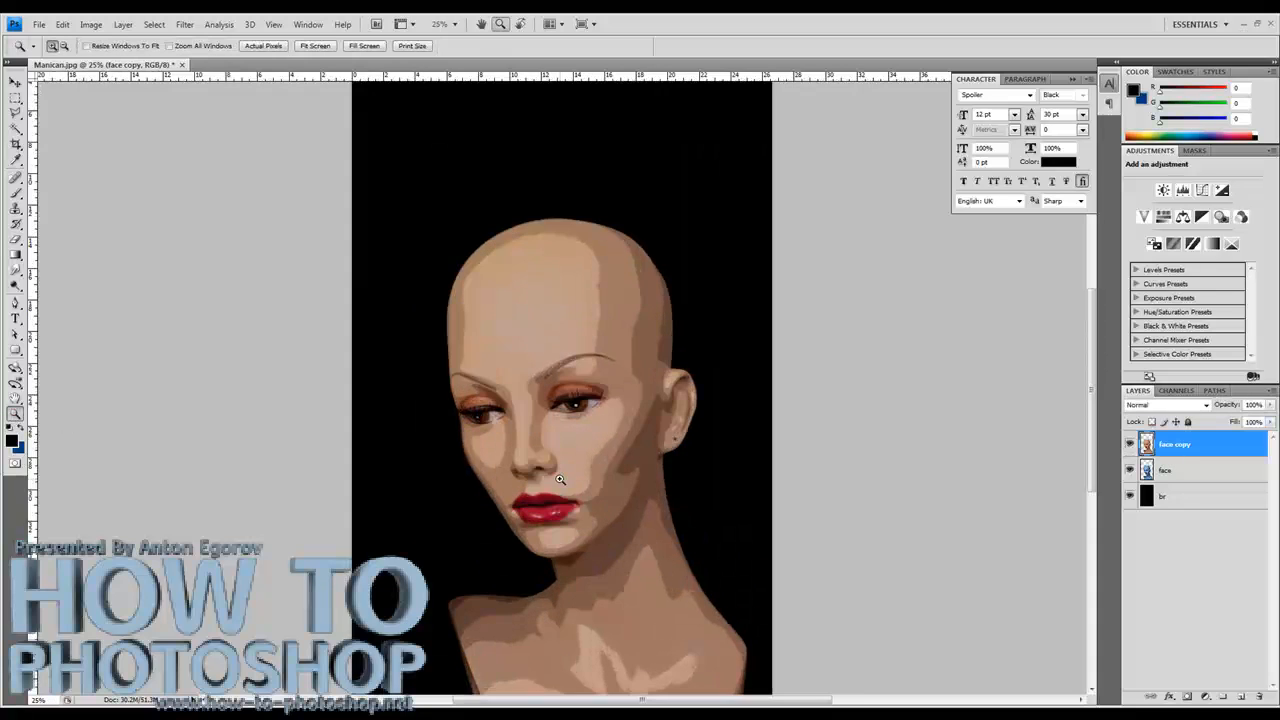
left_click(535, 460)
left_click(515, 414)
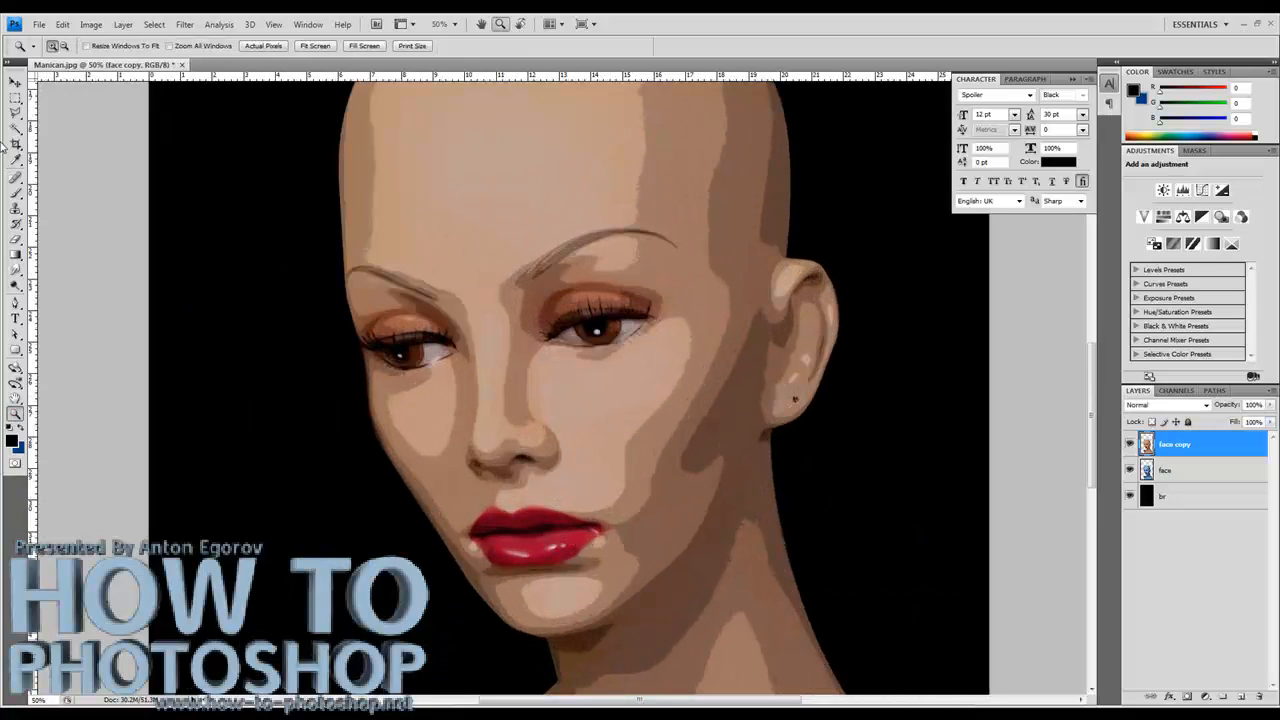
left_click(16, 302)
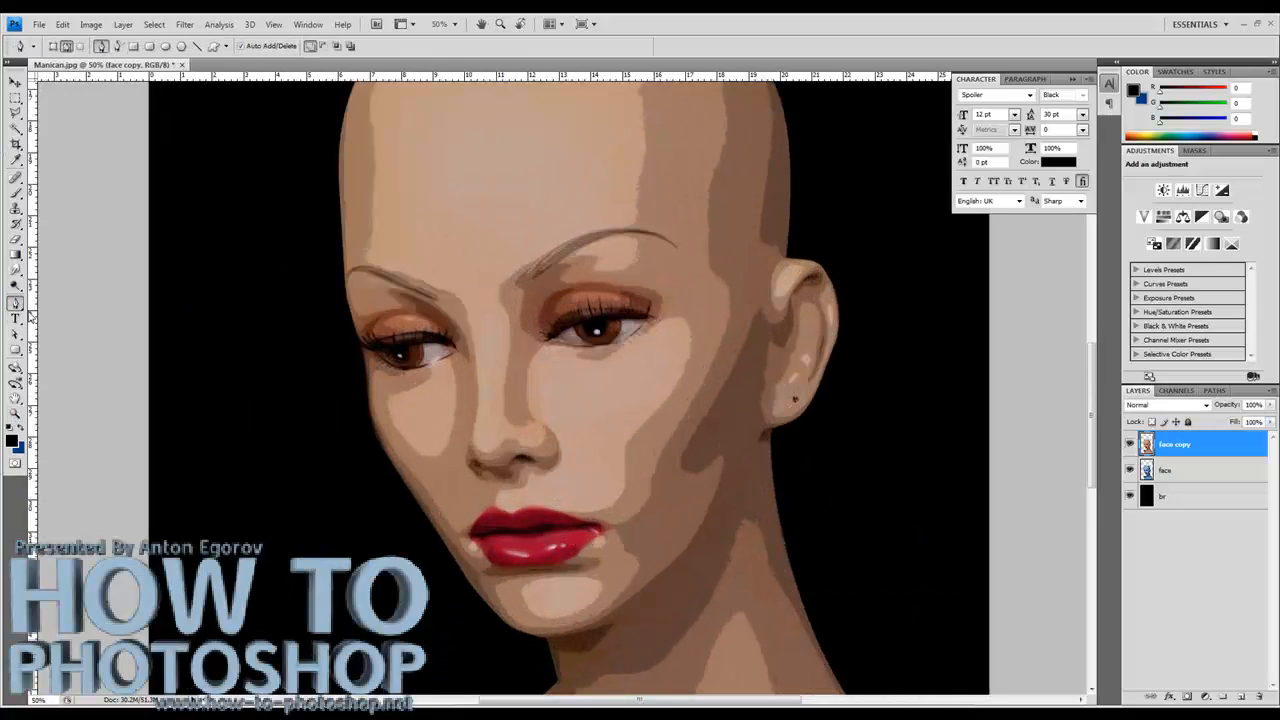
left_click(468, 535)
left_click(490, 512)
left_click(526, 506)
left_click(603, 526)
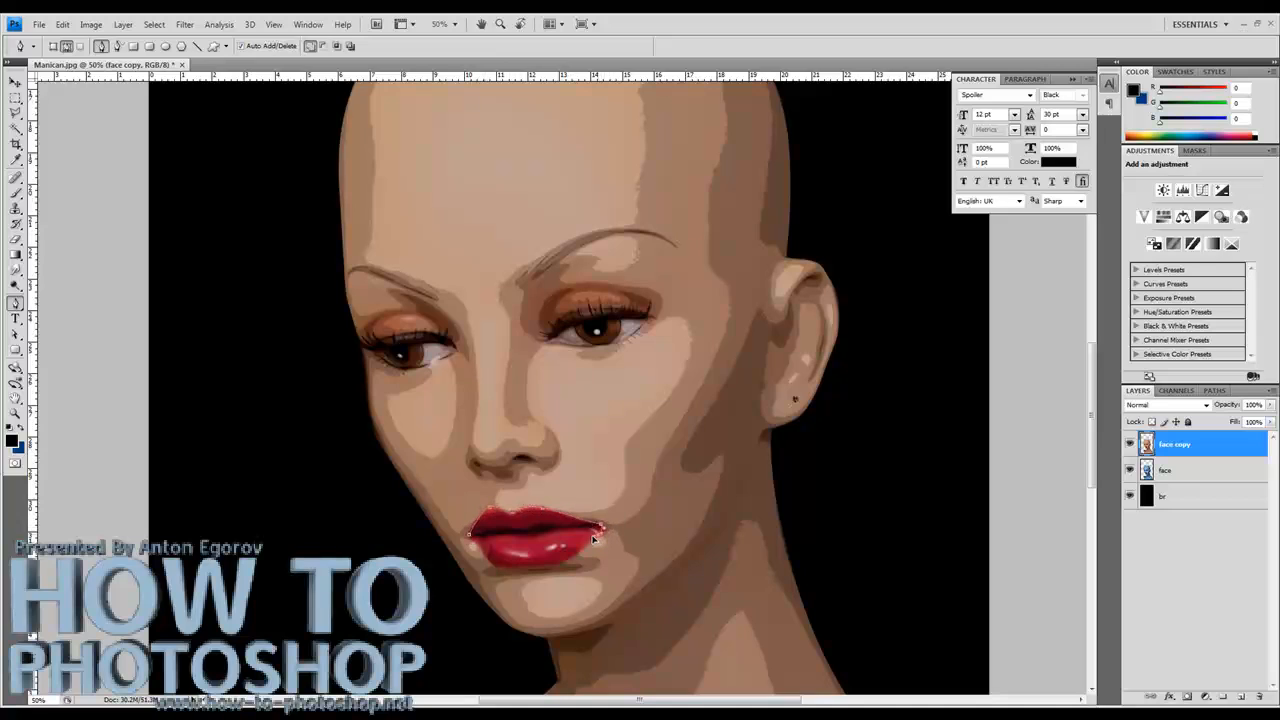
left_click(567, 561)
left_click(516, 566)
left_click(478, 538)
Trace closed paths around both of the mannequin's eyes with the Pen tool.
left_click(549, 338)
left_click_drag(543, 342, 528, 371)
left_click_drag(610, 344, 645, 326)
left_click_drag(401, 346, 424, 373)
left_click(456, 351)
key("Return")
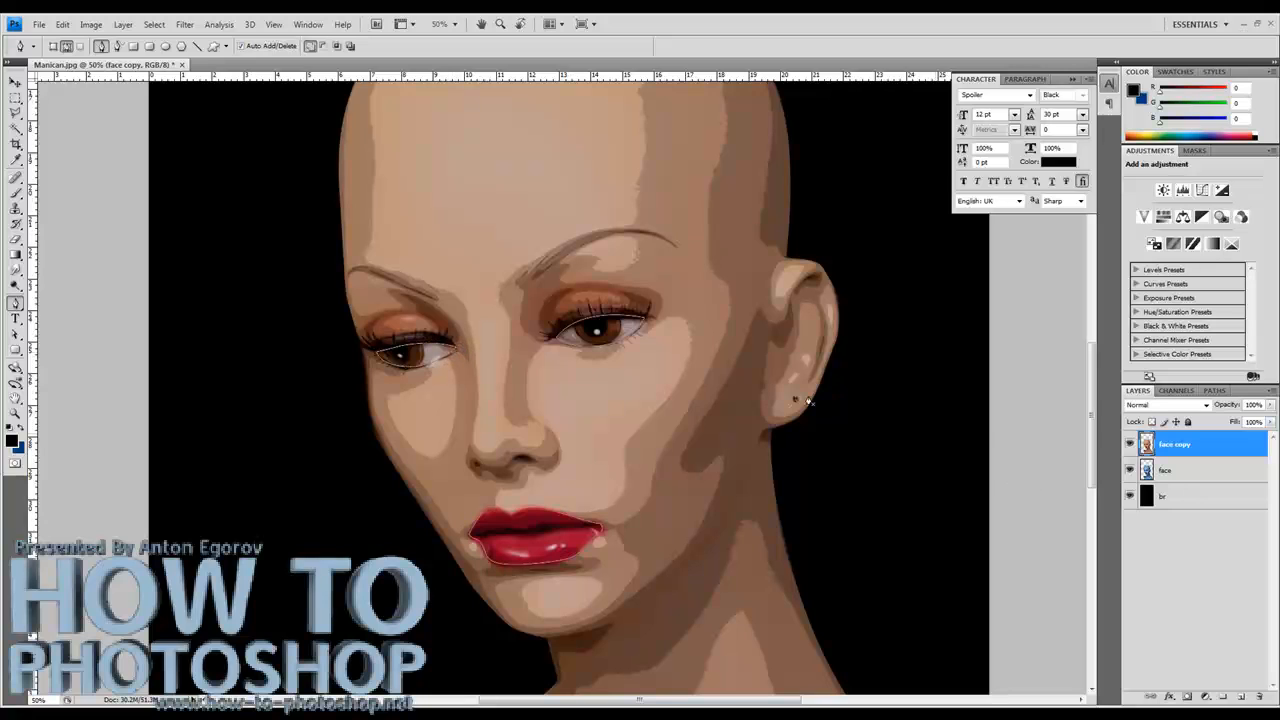
Load the lips and eyes work path as a selection and turn it into a layer mask on face copy.
left_click(1218, 392)
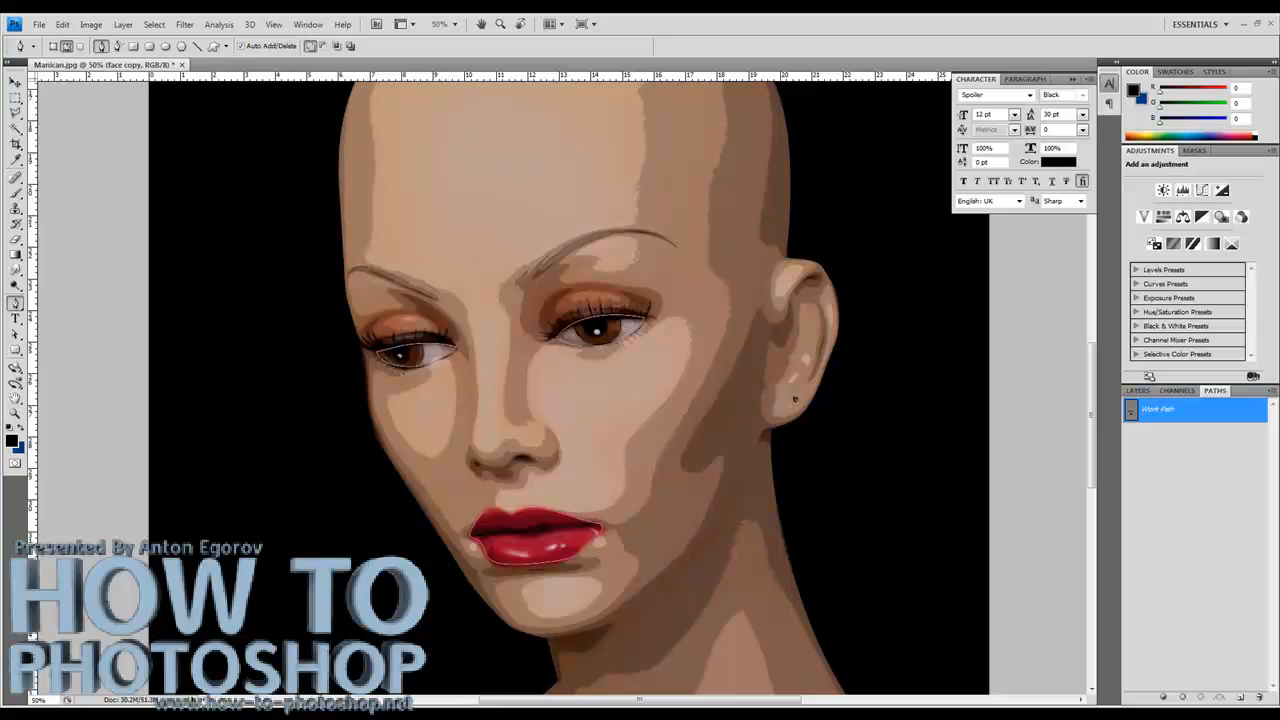
left_click(1201, 697)
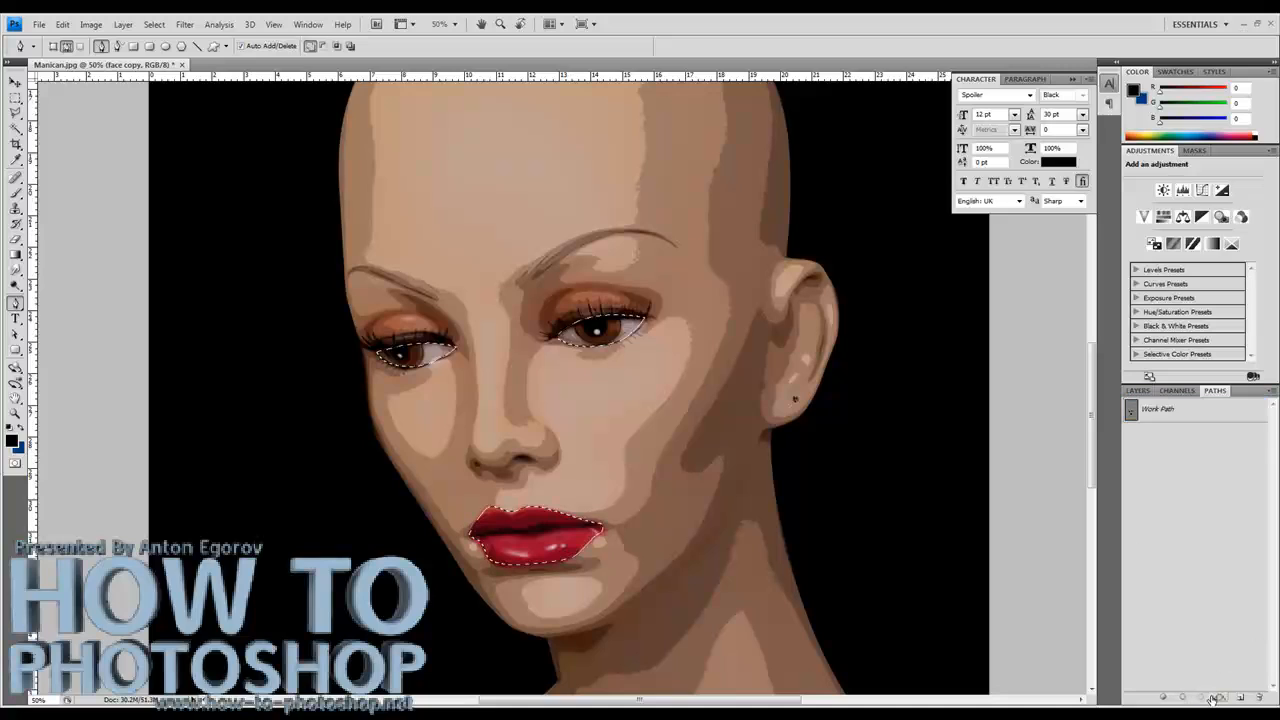
left_click(1136, 391)
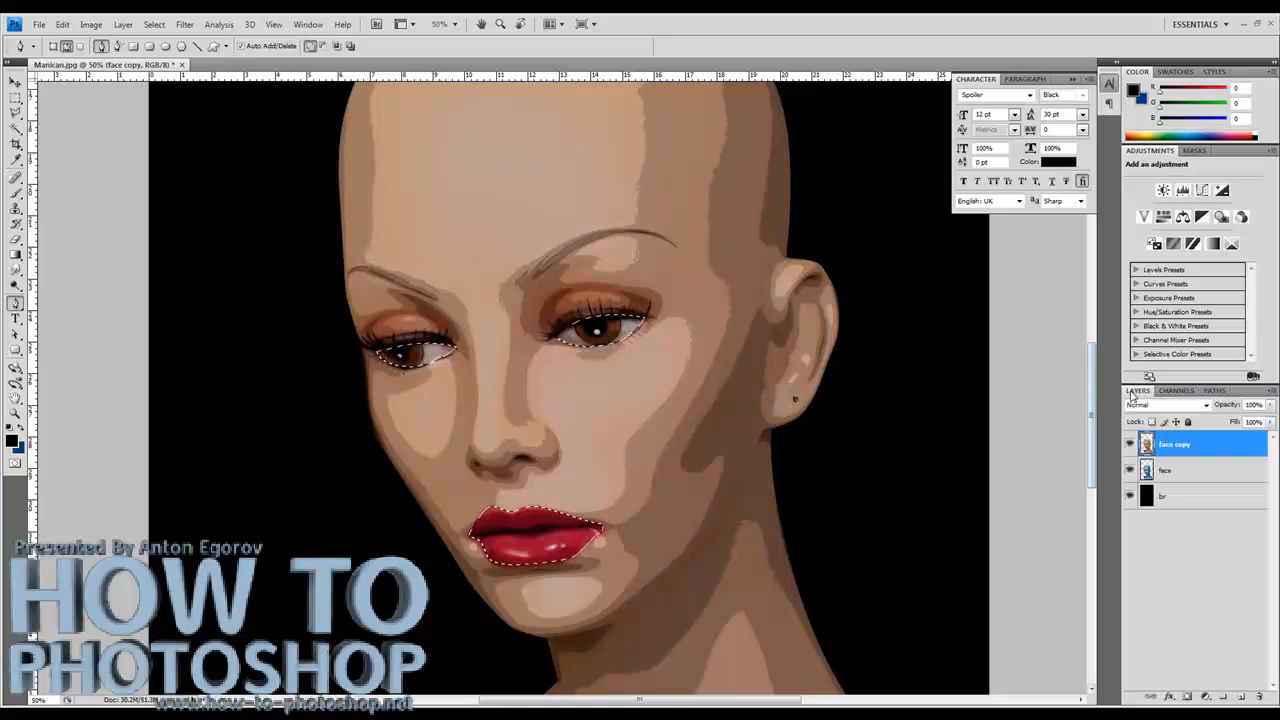
left_click(1187, 697)
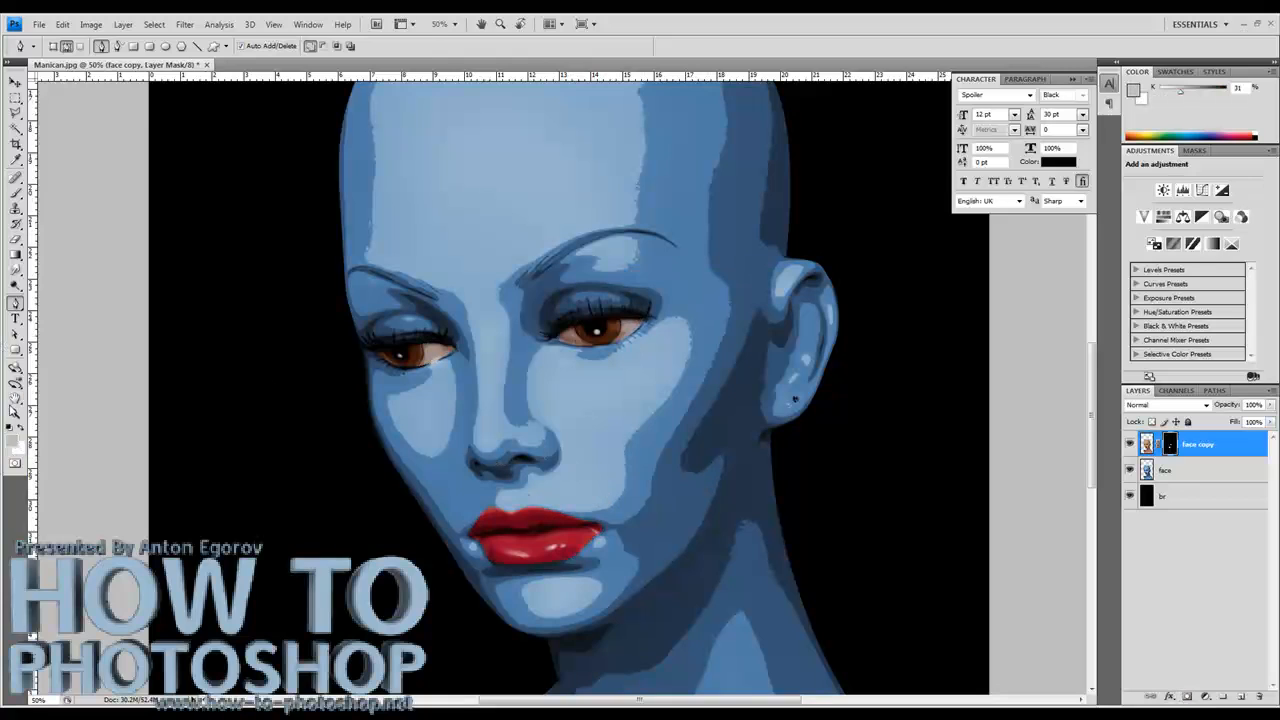
Apply the face copy layer's mask permanently to the layer while removing it.
key("z")
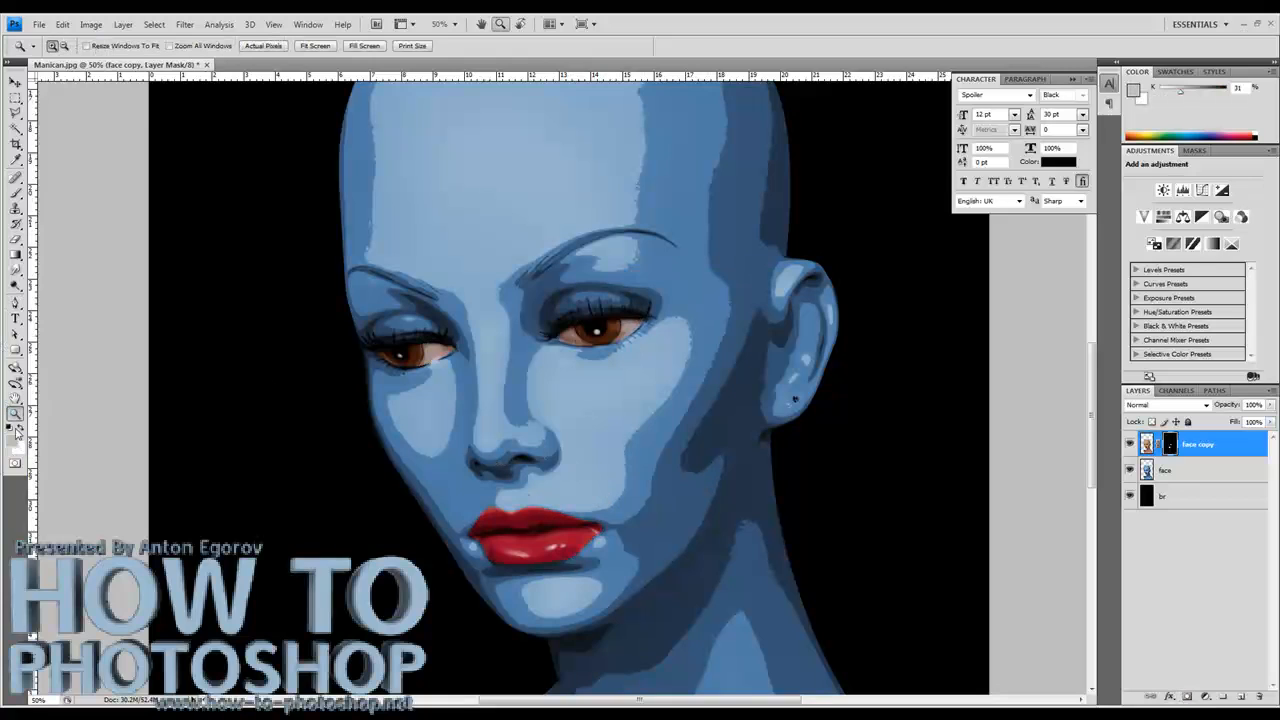
key("alt")
left_click(488, 370, "alt")
left_click(488, 370, "alt")
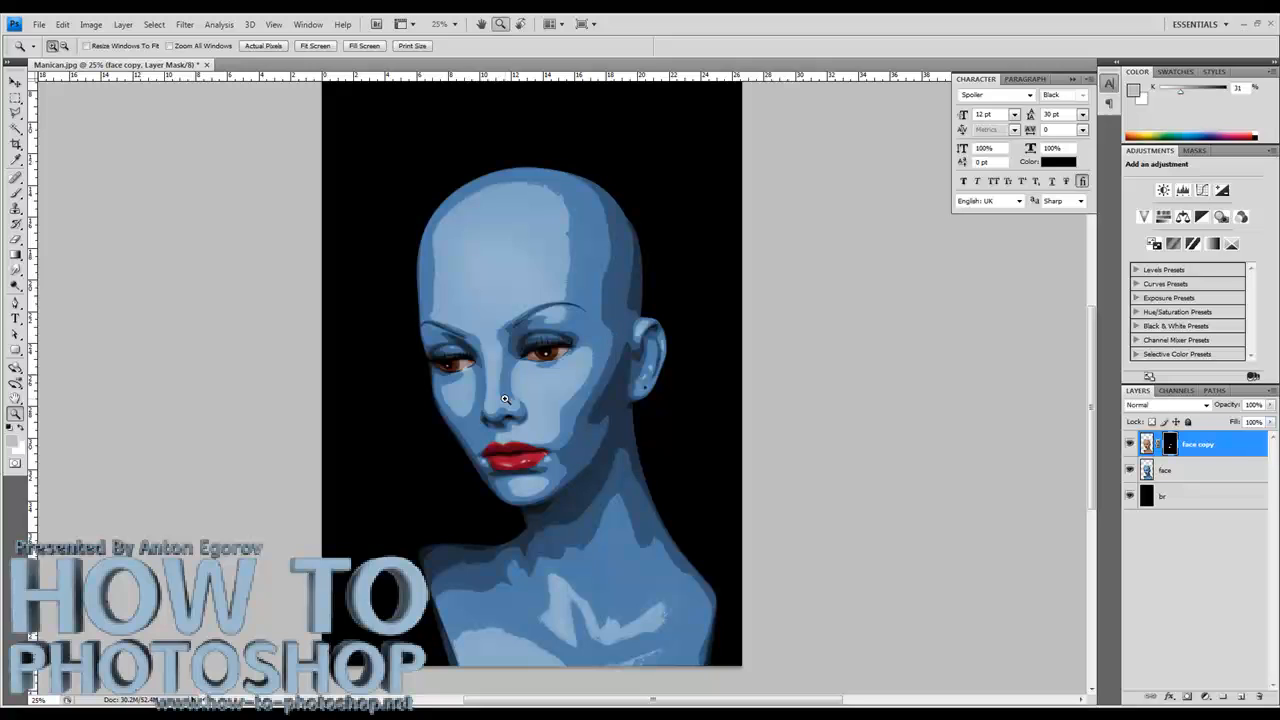
key("v")
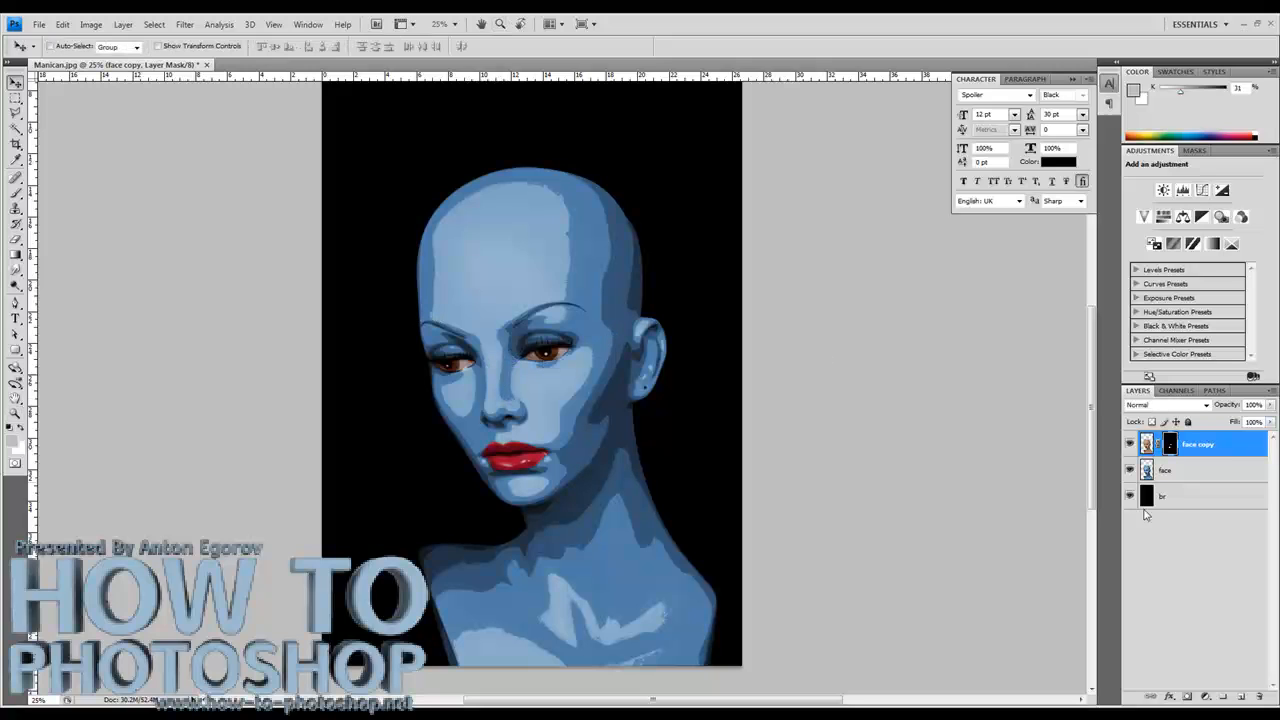
left_click(1147, 444)
left_click(1171, 448)
left_click_drag(1169, 446, 1259, 696)
left_click(557, 269)
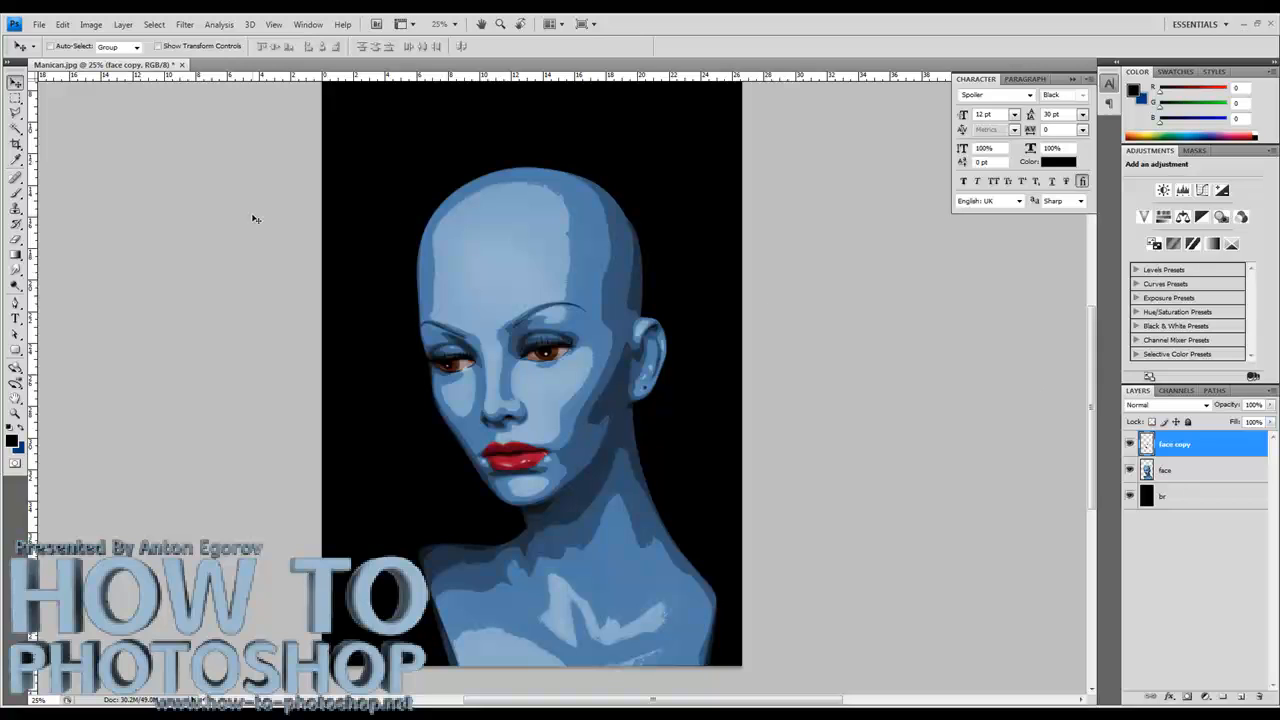
Select a rectangular area around both eyes on face copy and brighten it with Levels, midtones 1.81 and white input 139.
left_click(15, 98)
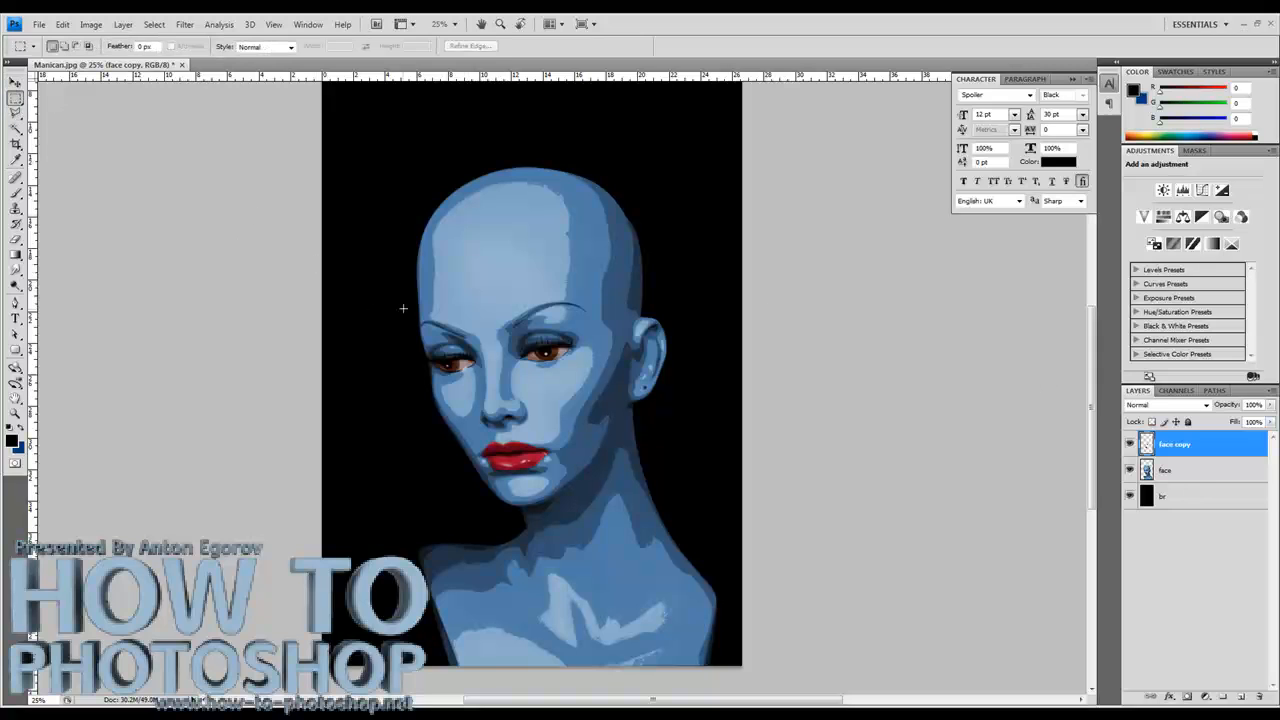
left_click_drag(498, 358, 604, 404)
left_click(90, 24)
mouse_move(77, 62)
left_click(195, 72)
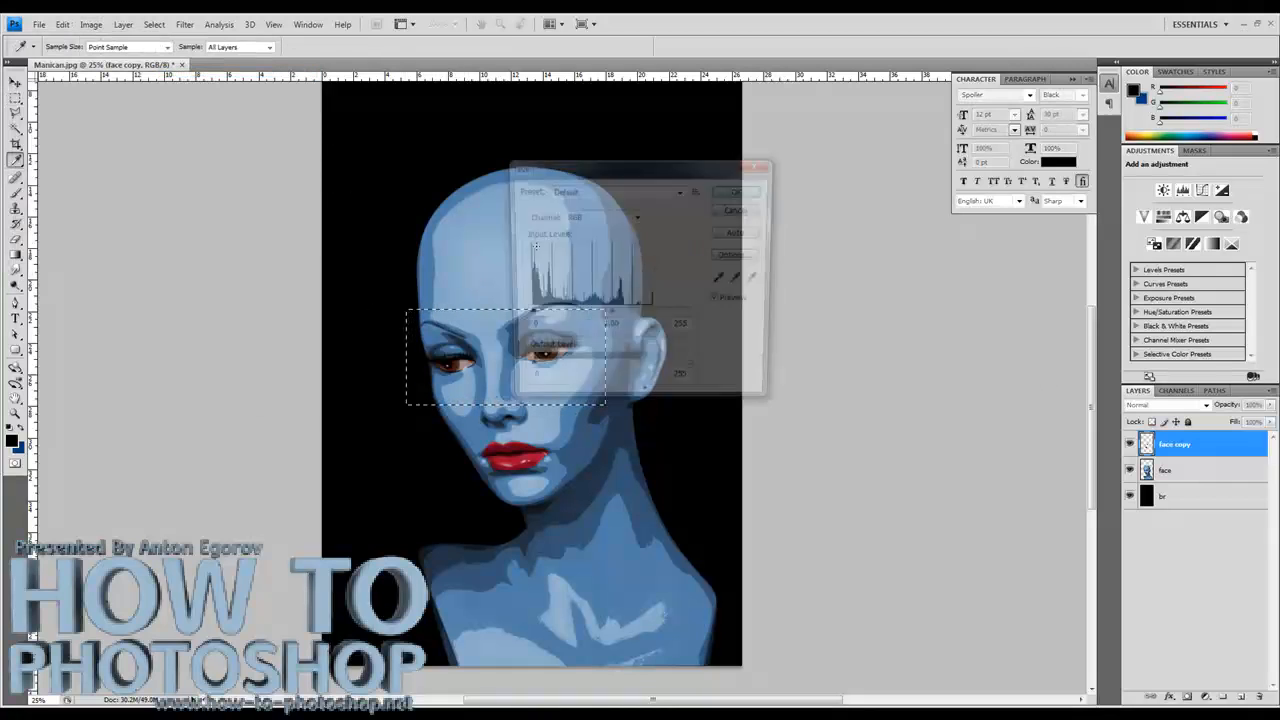
mouse_move(524, 316)
left_mouse_down()
mouse_move(550, 316)
mouse_move(524, 316)
left_mouse_up()
left_click_drag(610, 318, 588, 318)
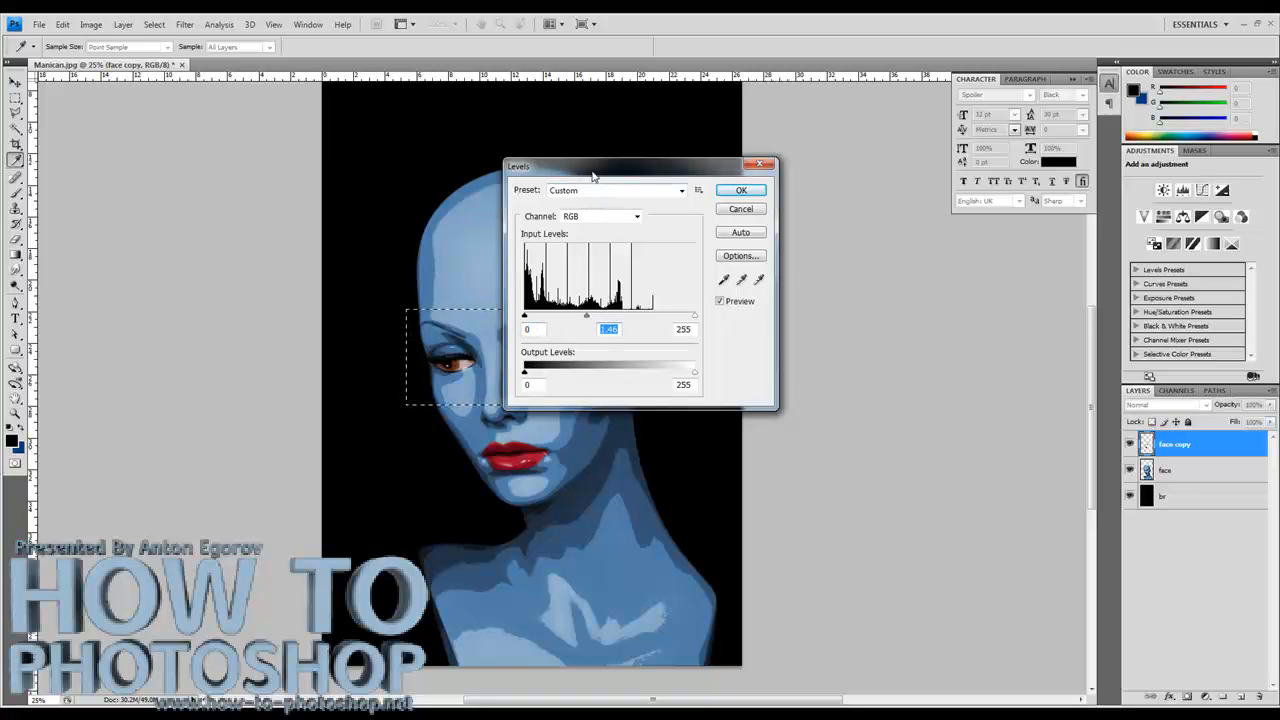
left_click_drag(592, 170, 800, 152)
left_click_drag(795, 298, 783, 298)
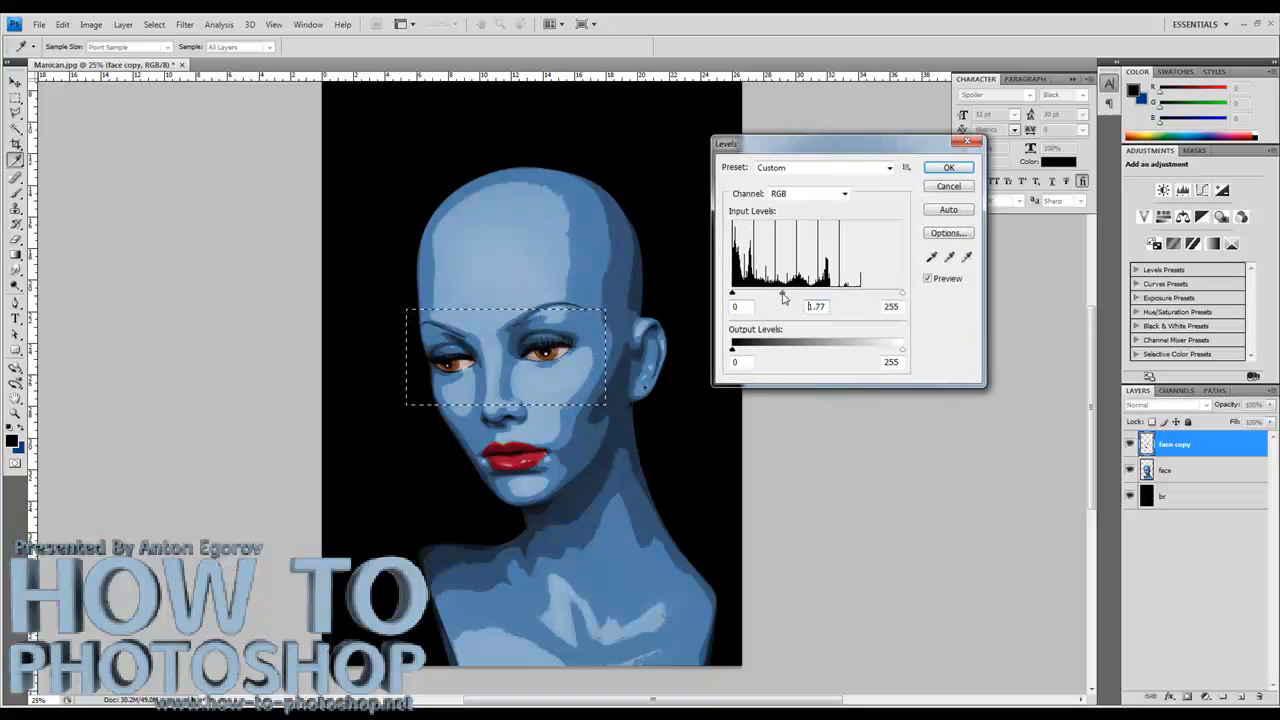
left_click_drag(902, 294, 822, 298)
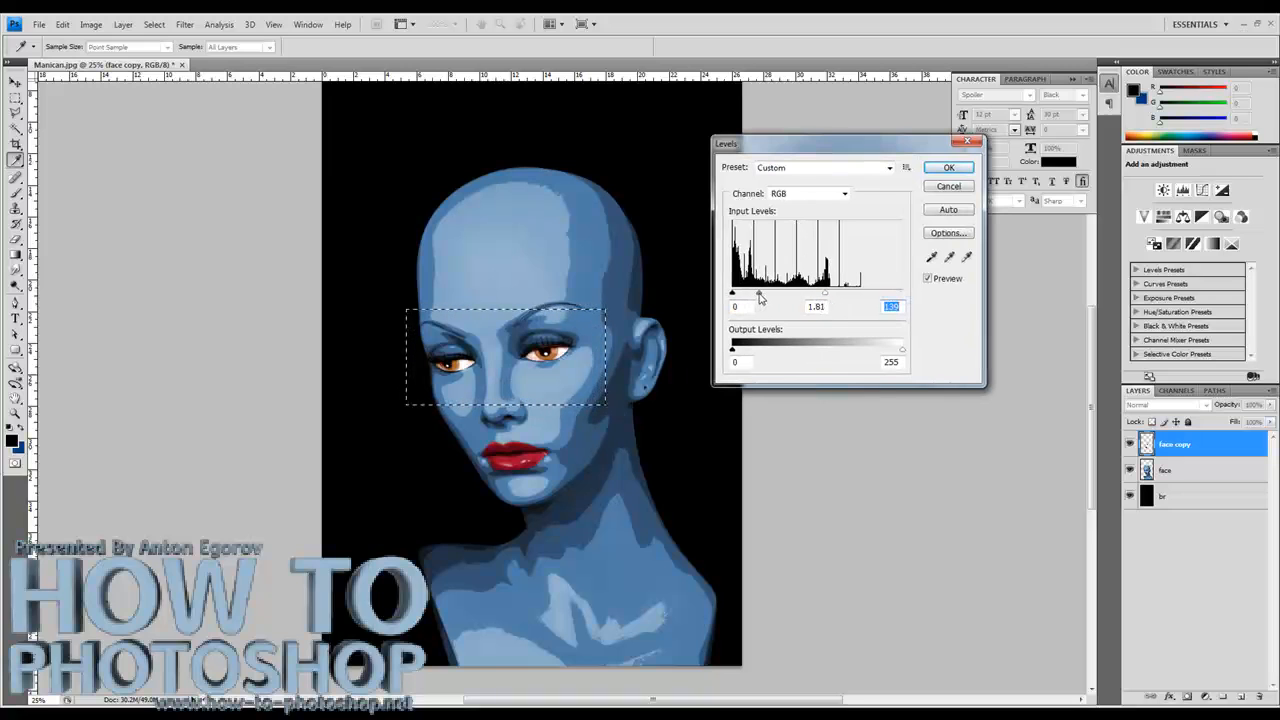
left_click(948, 167)
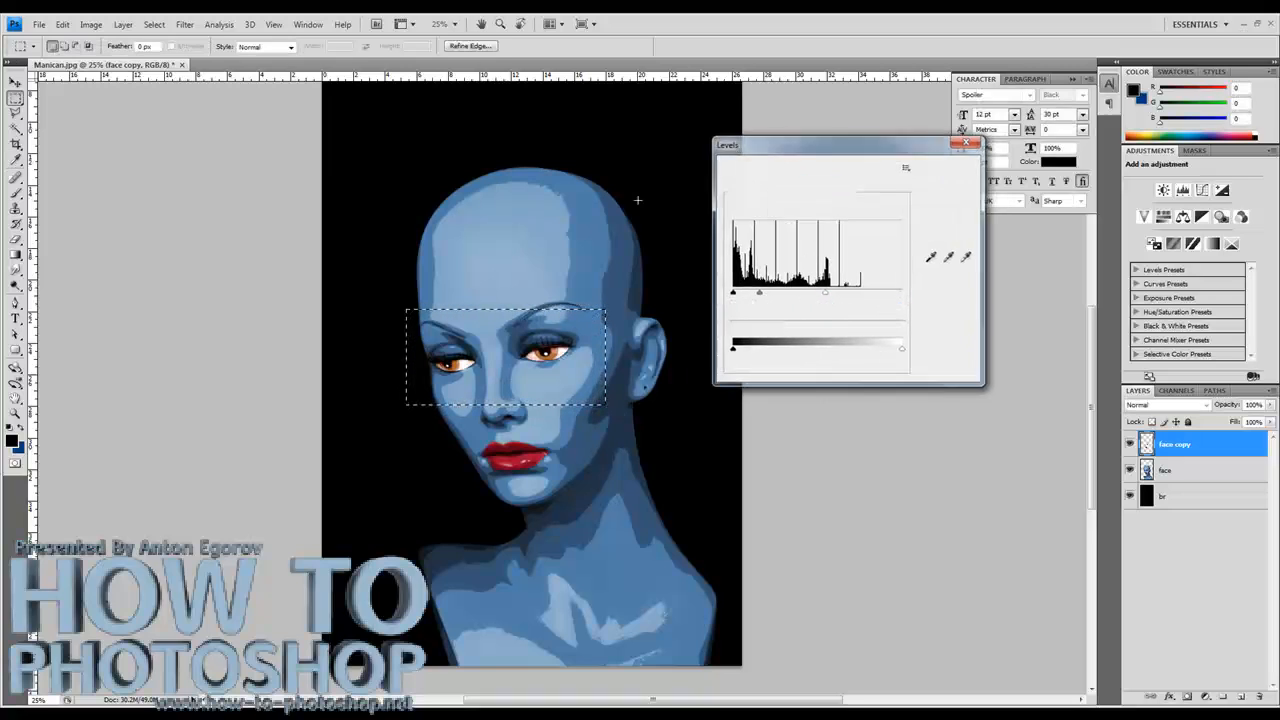
Turn the selected eyes on face copy blue with Hue/Saturation, hue about -175, and clear the selection.
left_click(91, 24)
mouse_move(65, 59)
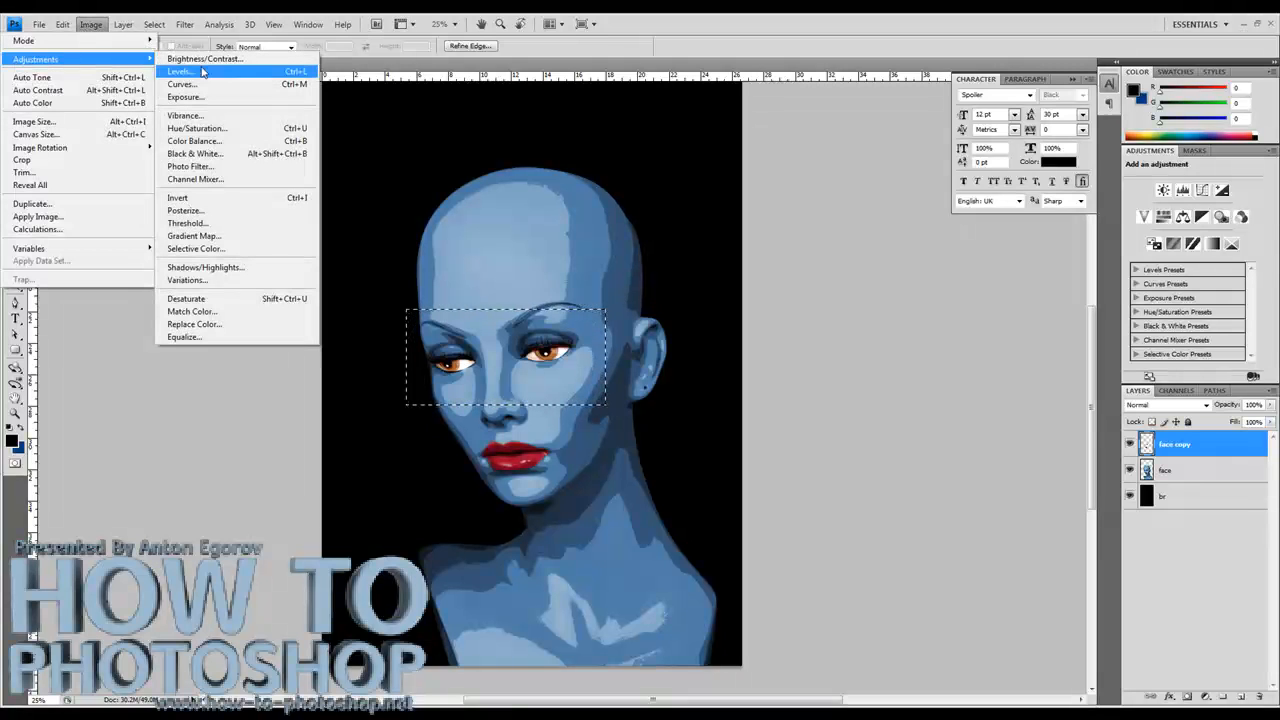
left_click(200, 128)
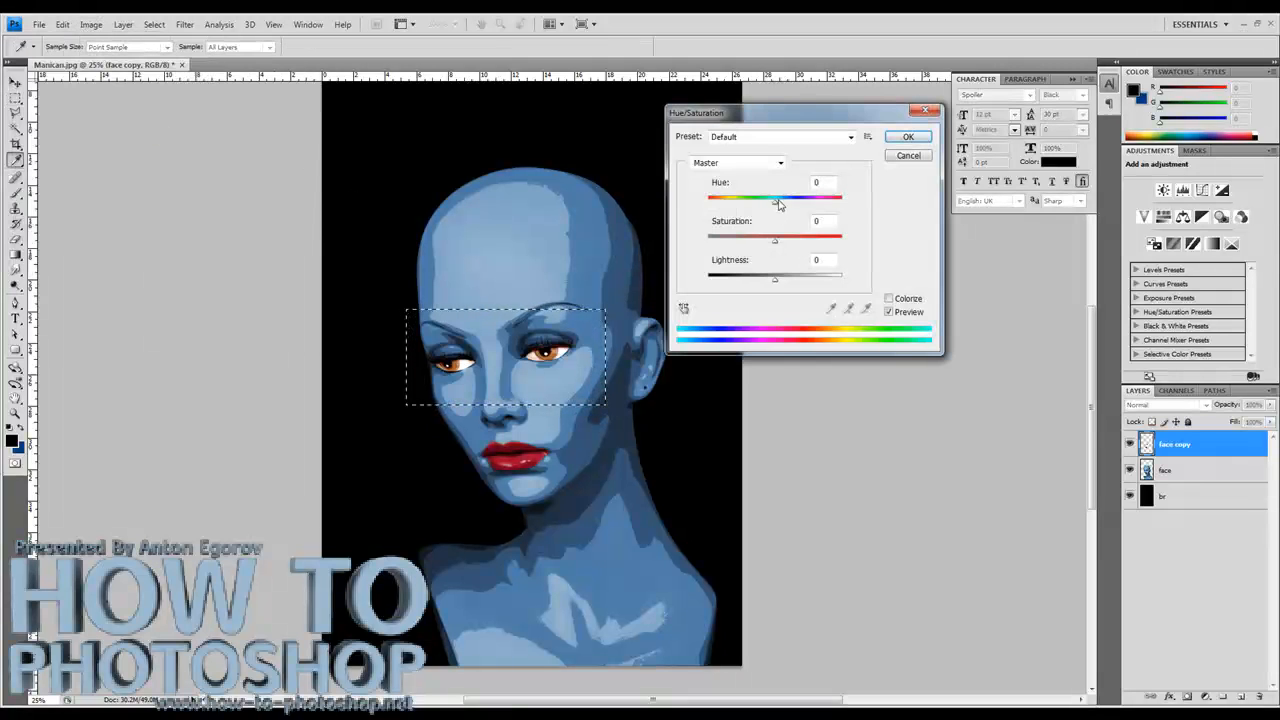
left_click_drag(774, 206, 708, 208)
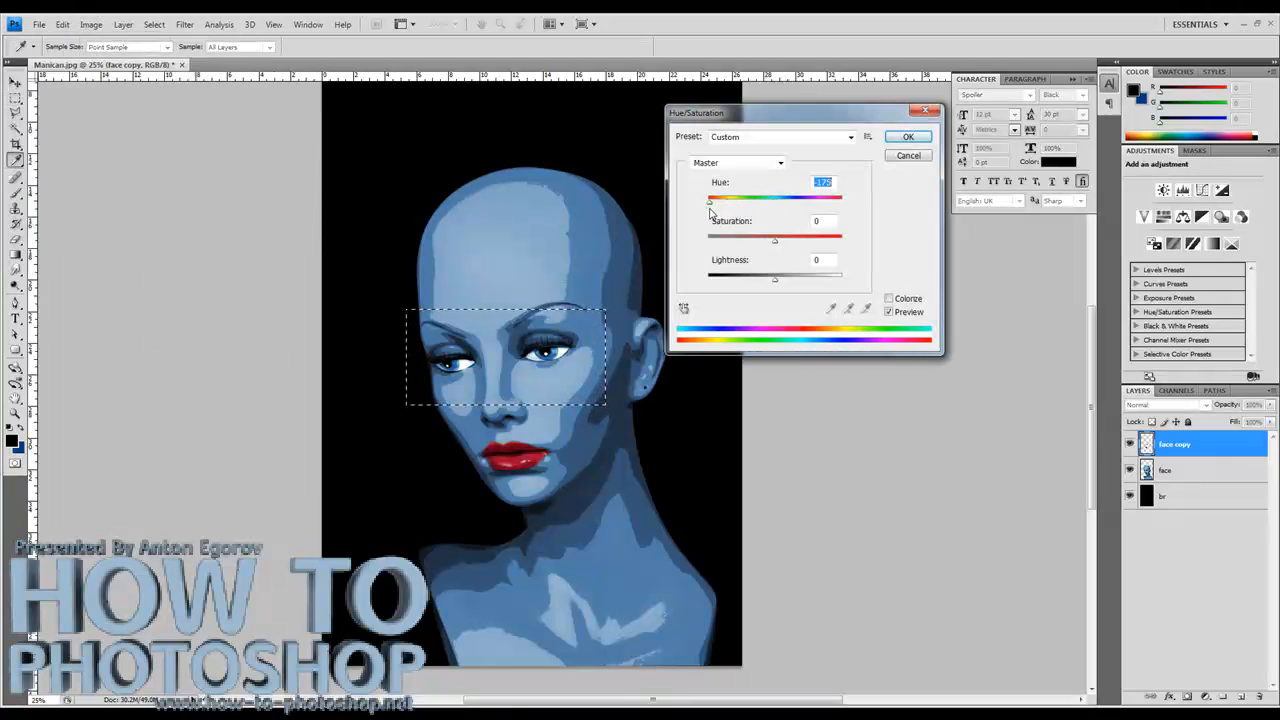
left_click(908, 136)
key("ctrl+d")
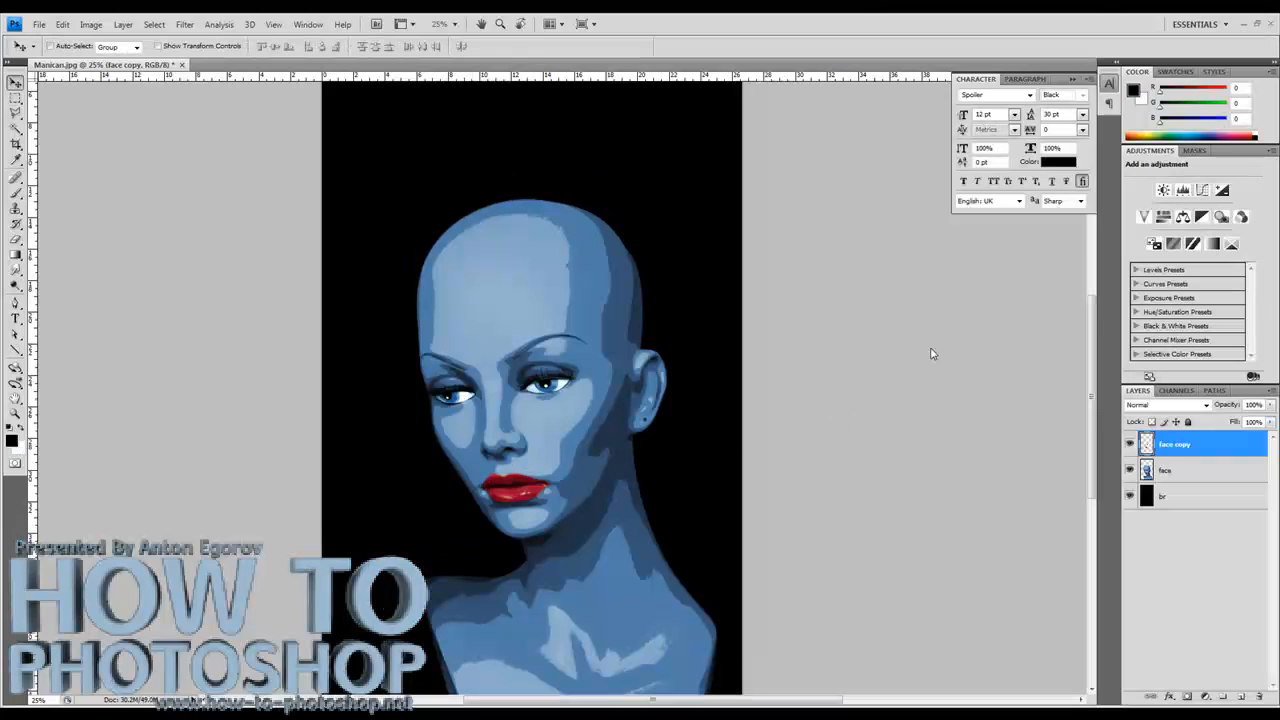
Select the face copy and face layers together and move the mannequin up so its whole bust sits above the canvas's lower edge.
left_click(1166, 472, "shift")
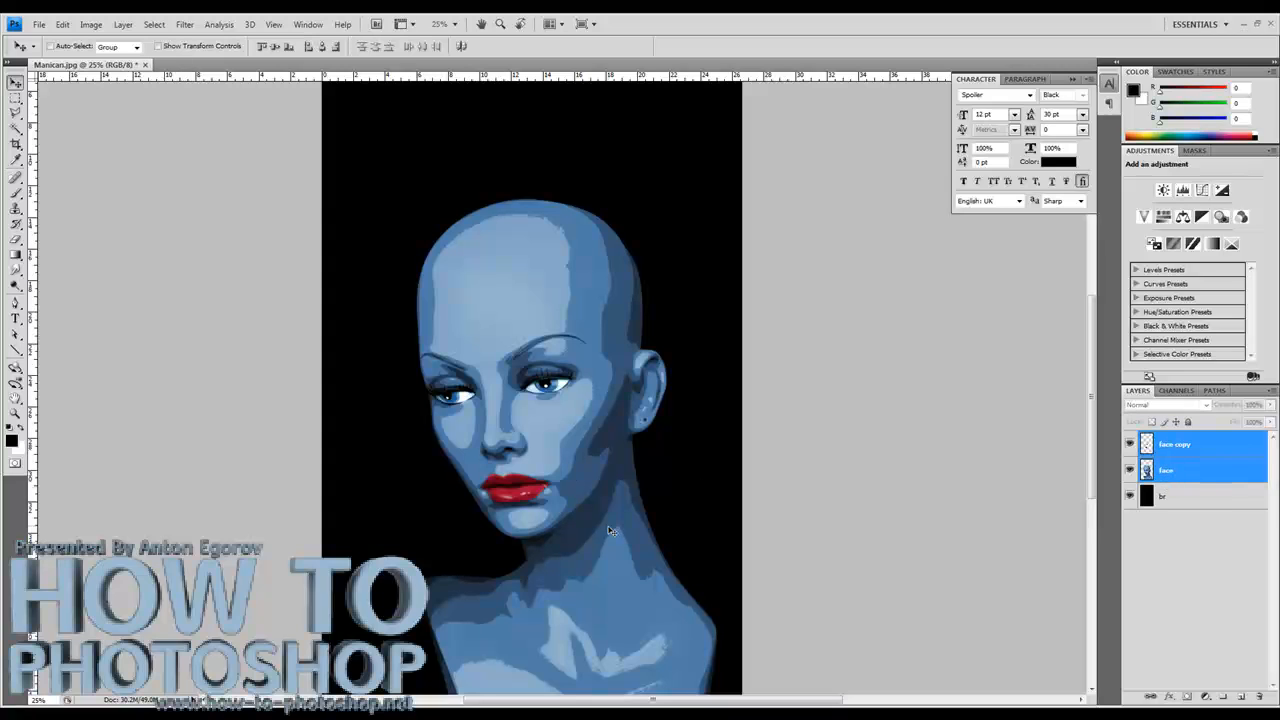
left_click_drag(613, 547, 600, 503)
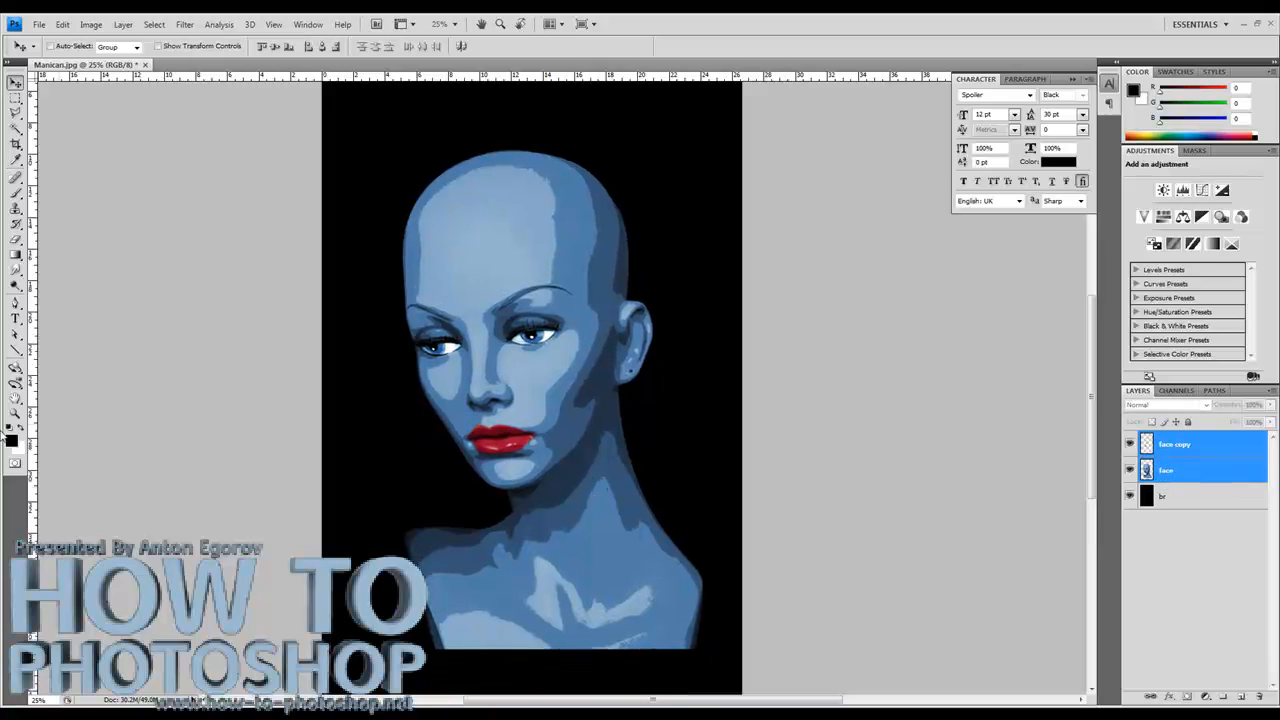
left_click(15, 413)
left_click(546, 444, "alt")
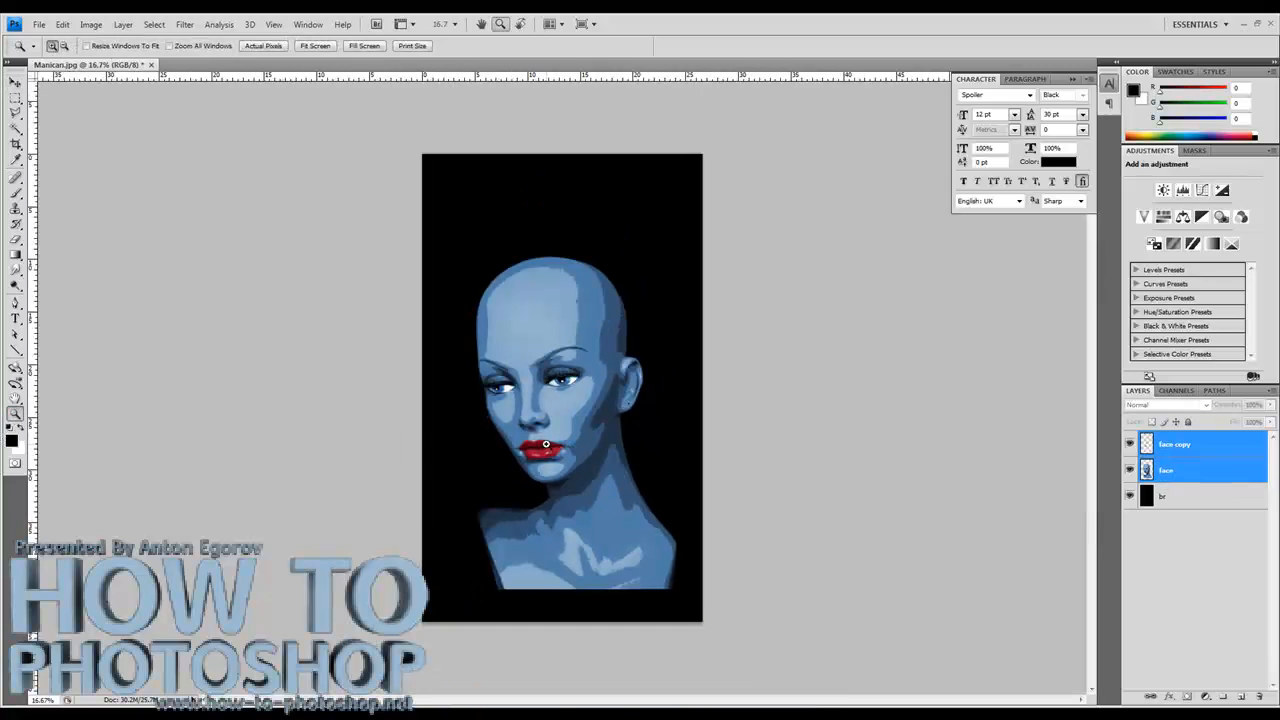
key("v")
left_click_drag(570, 428, 572, 406)
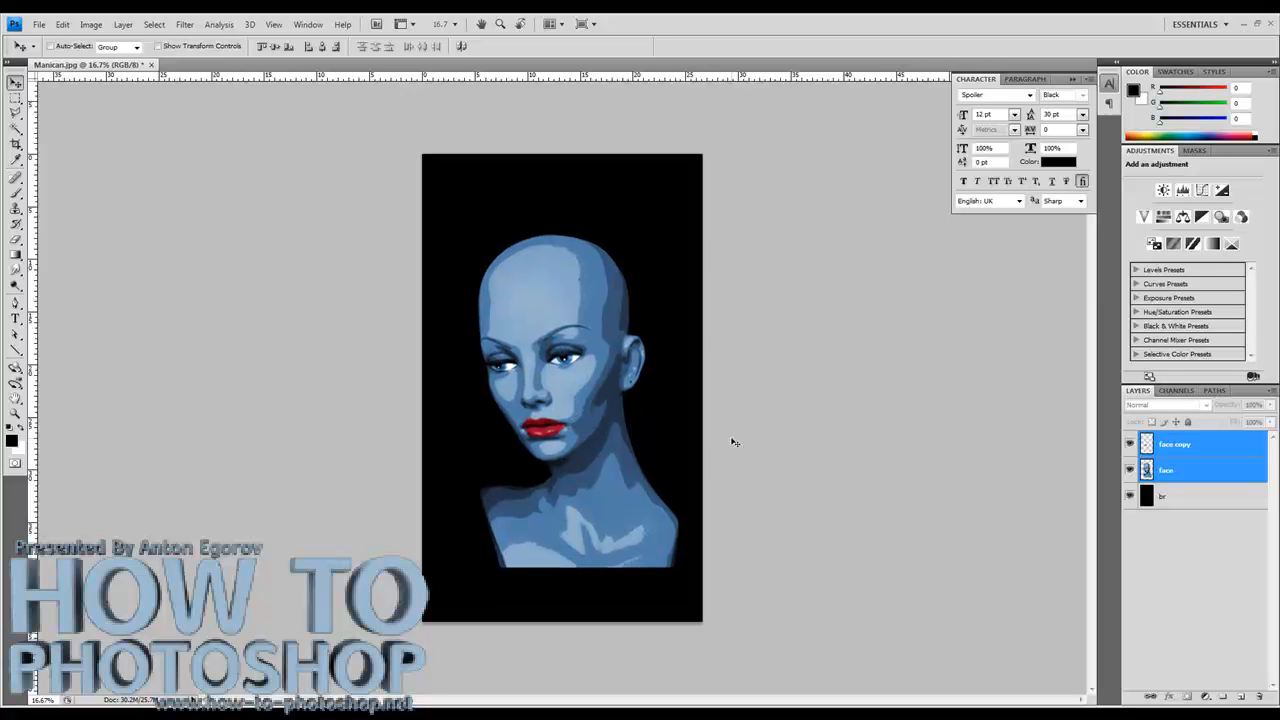
left_click_drag(601, 452, 597, 450)
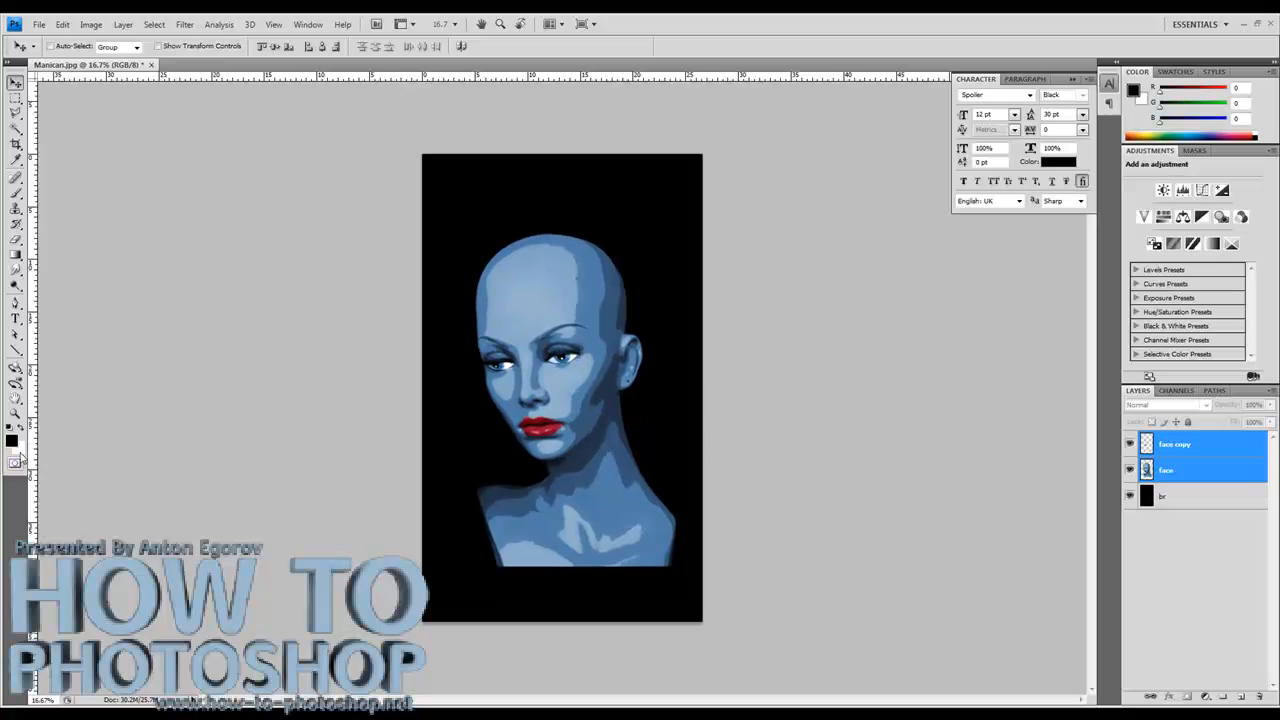
Set the foreground colour to the medium blue sampled from the mannequin's shoulder, RGB 81, 125, 168.
left_click(12, 443)
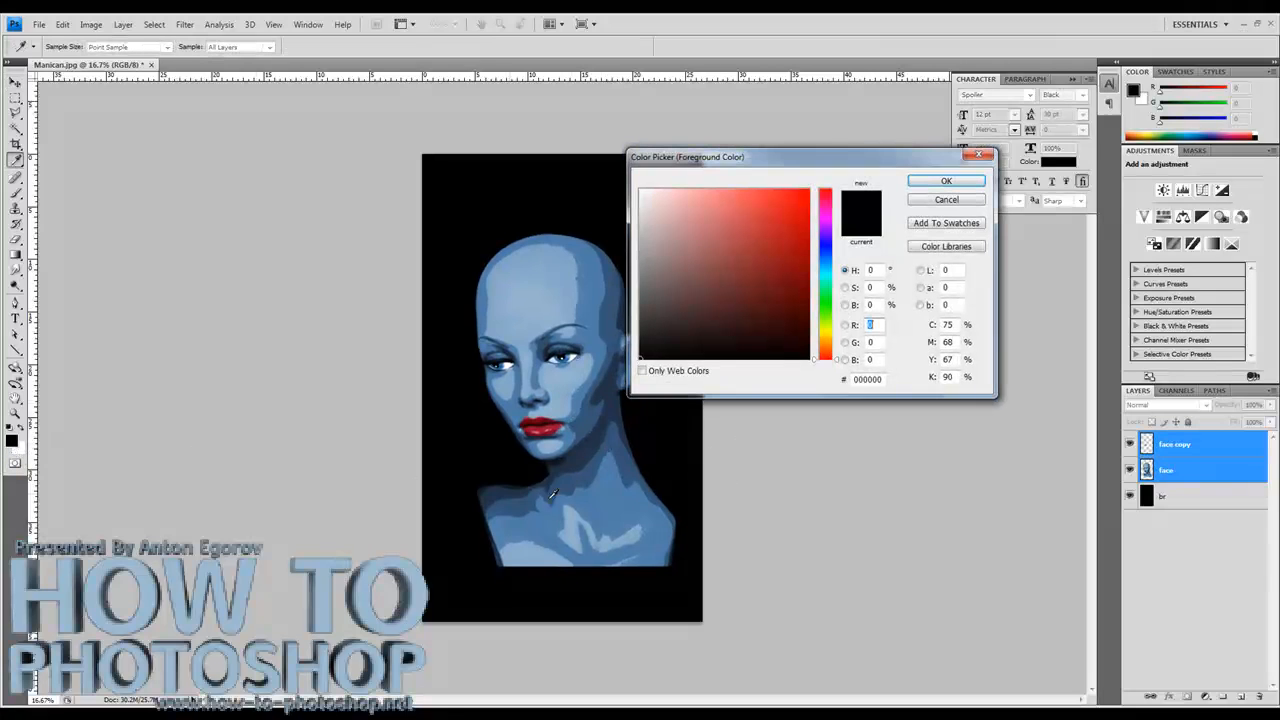
left_click(653, 556)
left_click(943, 185)
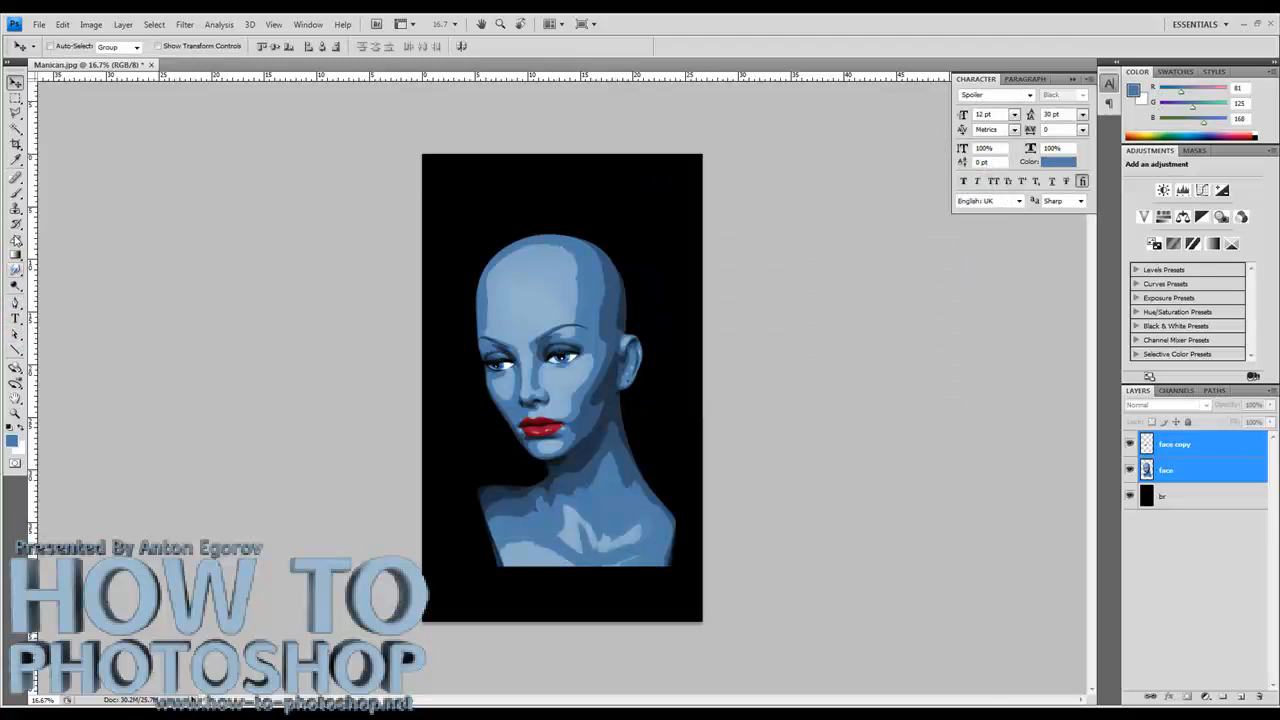
Replace the current brushes with the Spray_Paint_Splatter_Brushes set and choose its 1960 px dripping brush.
left_click(15, 193)
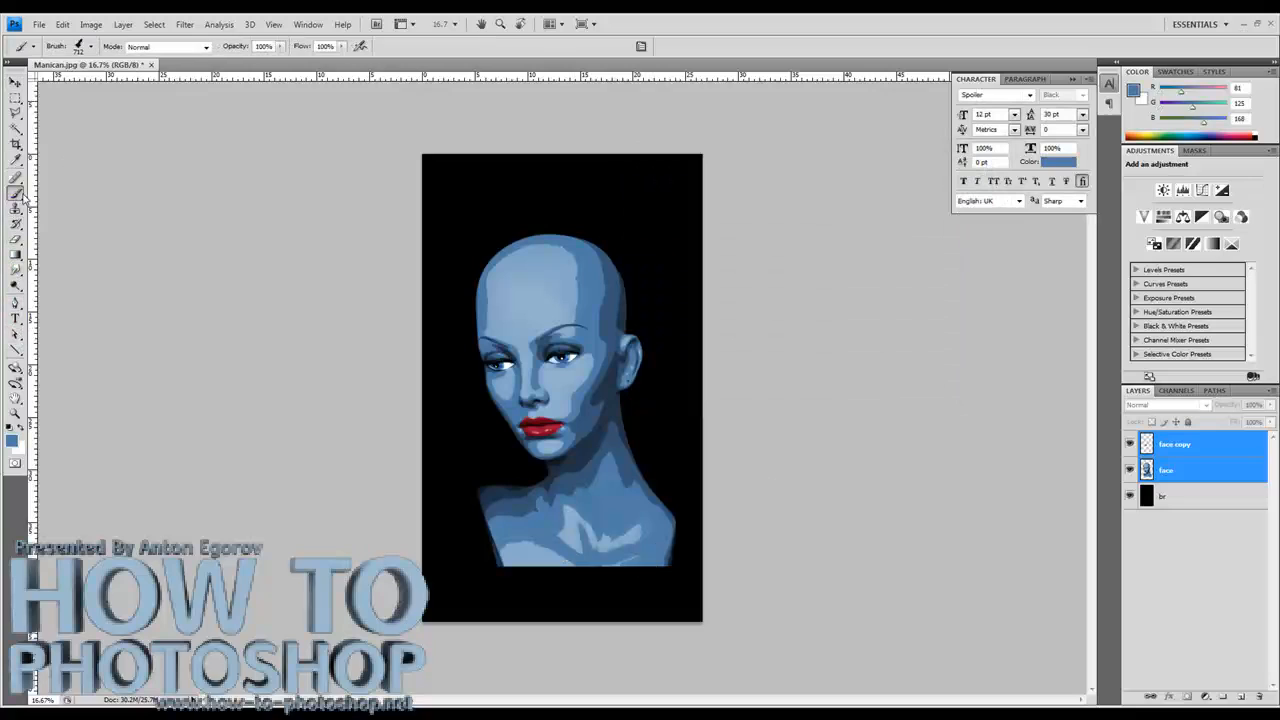
left_click(91, 47)
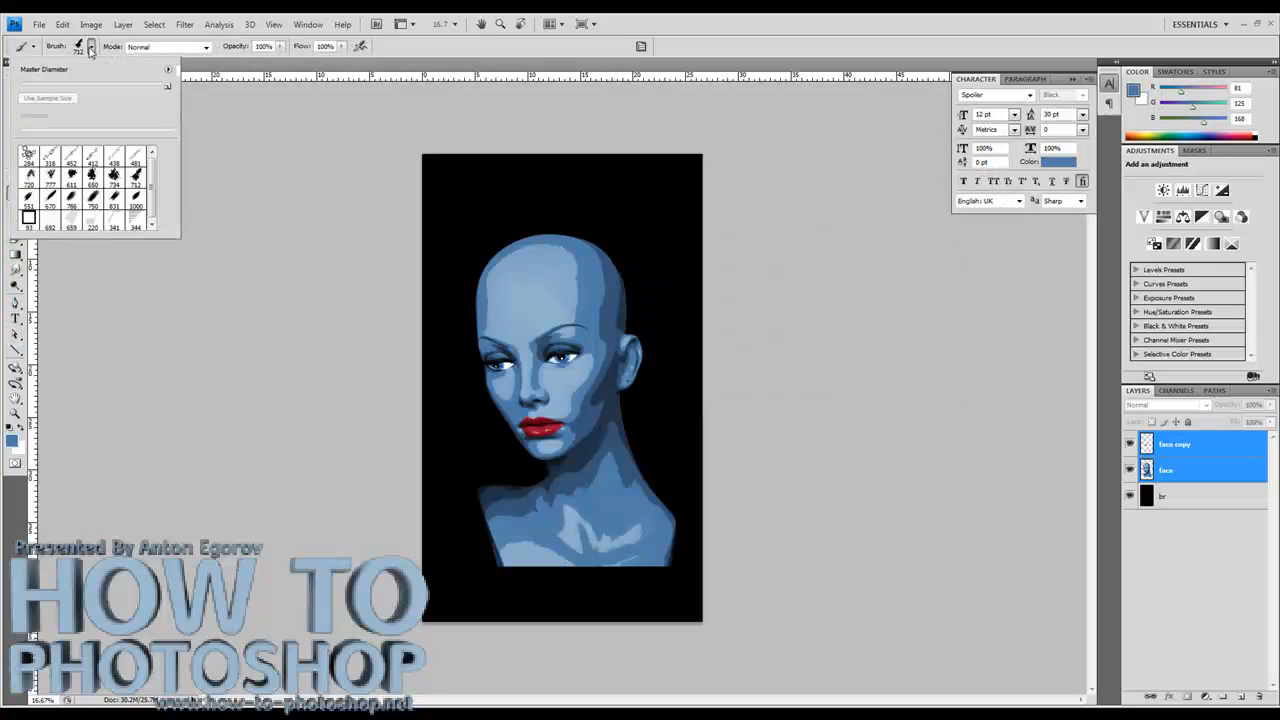
left_click(170, 72)
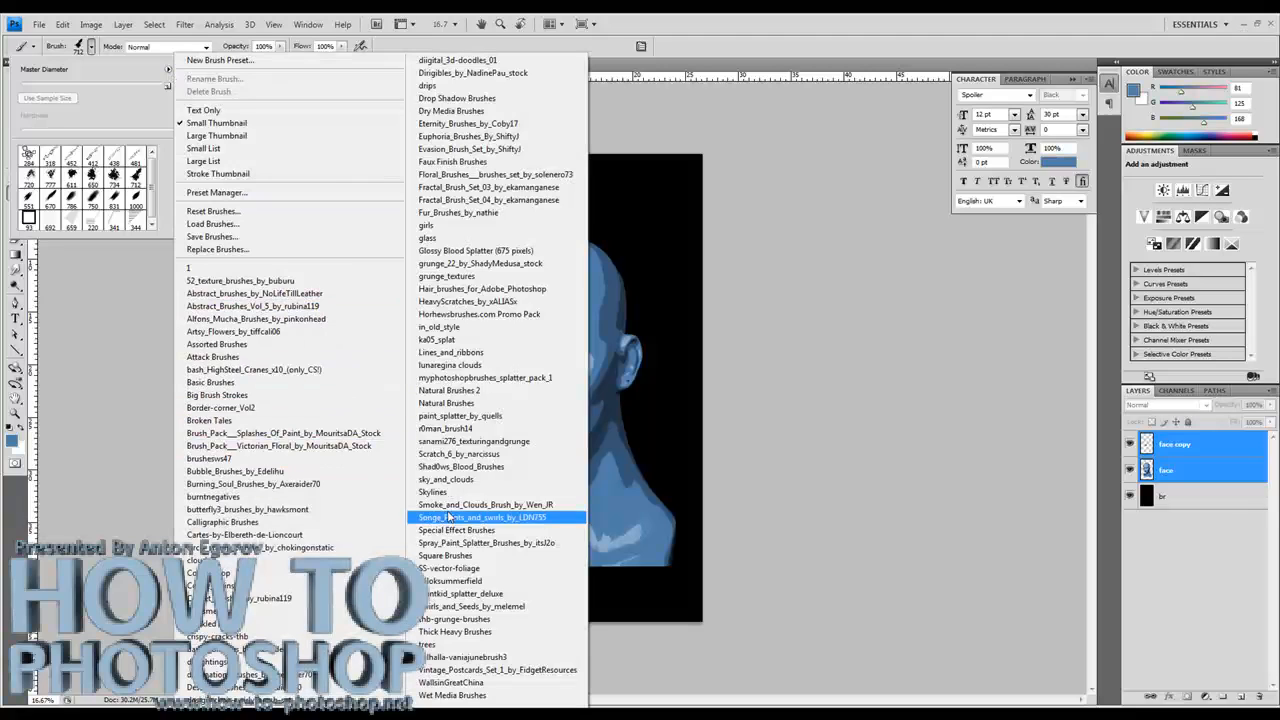
left_click(498, 546)
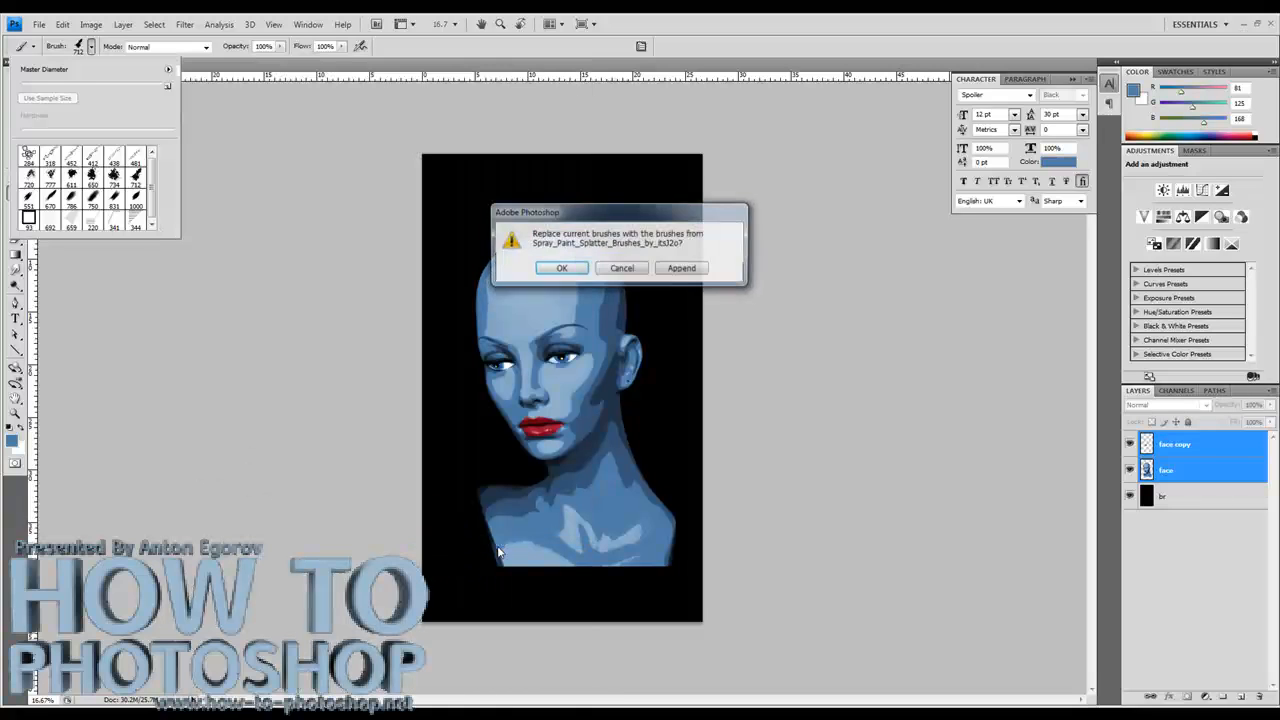
left_click(548, 270)
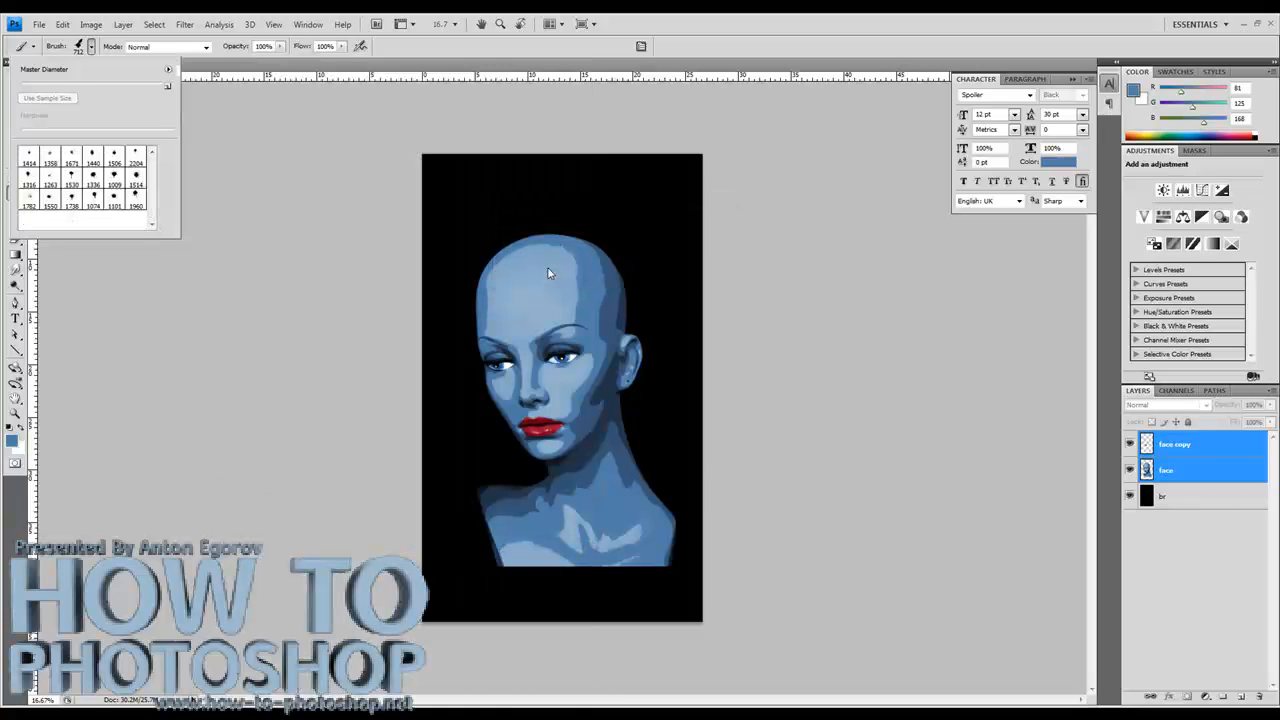
left_click(136, 199)
Add a new layer above face copy and name it paint.
left_click(1224, 521)
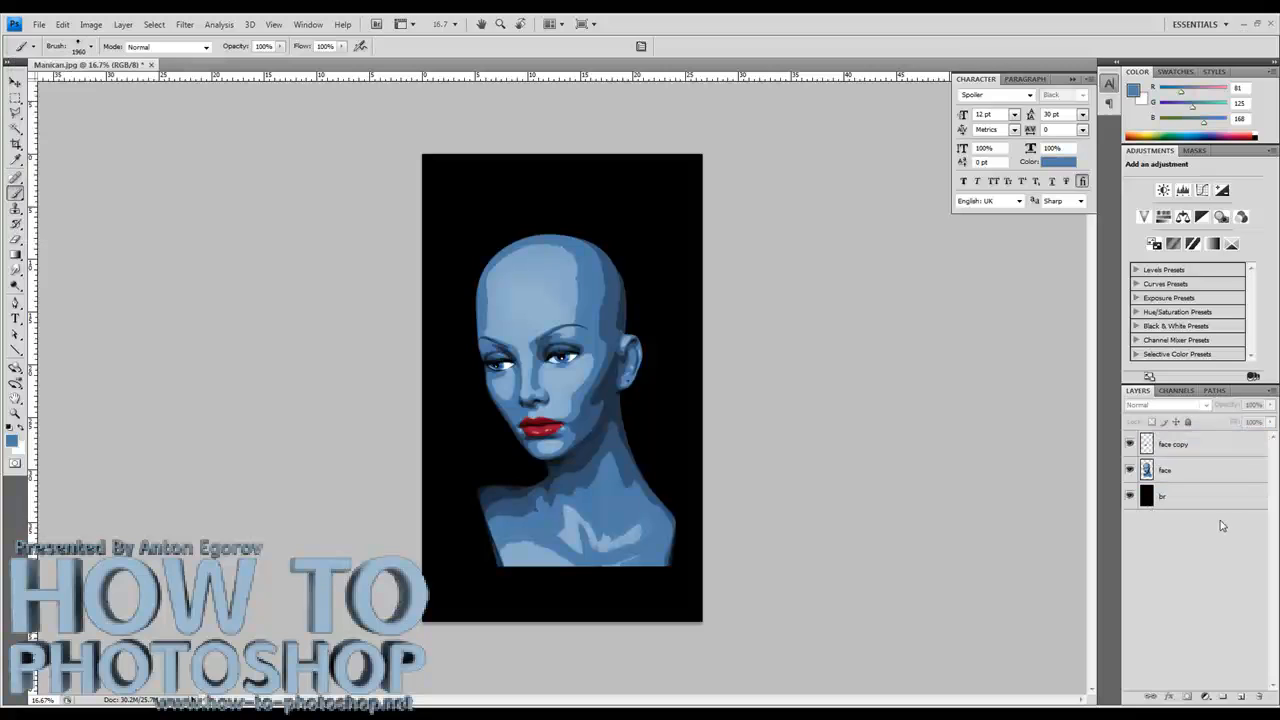
left_click(1240, 697)
double_click(1170, 444)
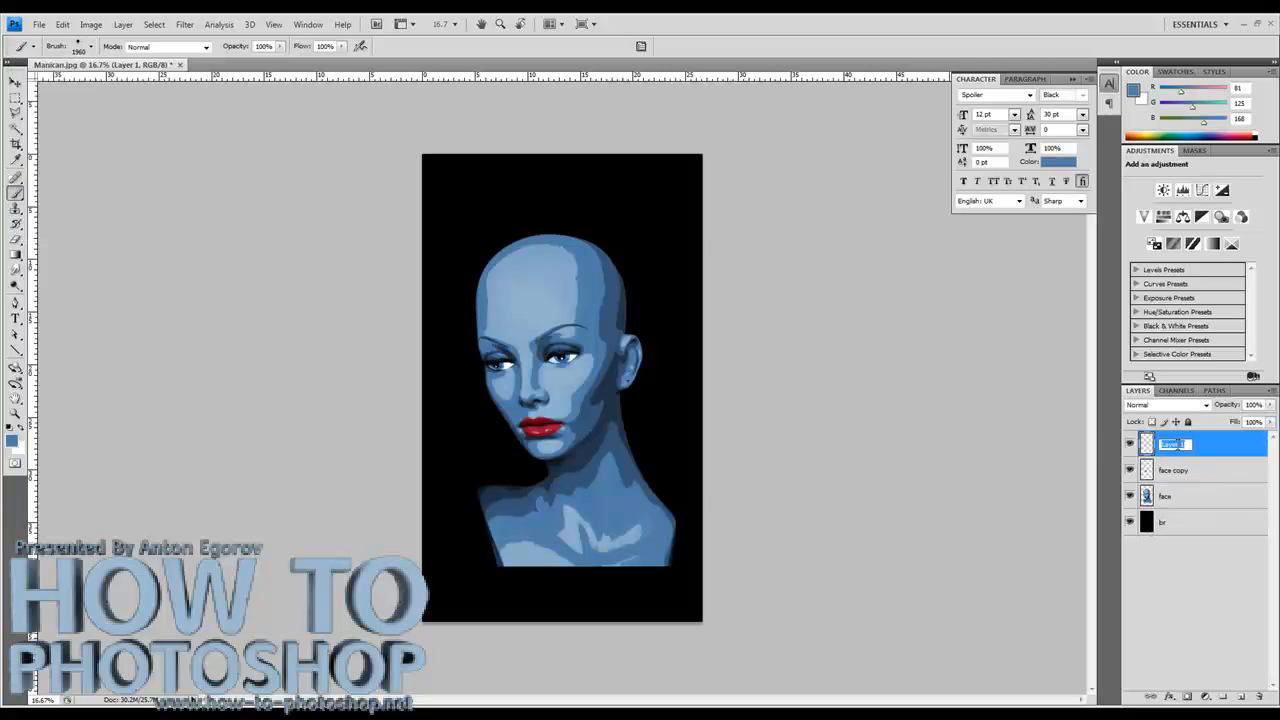
type("paint")
key("Return")
Paint blue drips on the bust's lower right corner with the 1960 px brush and spray its lower left corner with the 1009 px brush.
mouse_move(590, 530)
left_mouse_down()
mouse_move(642, 564)
mouse_move(610, 564)
mouse_move(647, 569)
mouse_move(570, 528)
left_mouse_up()
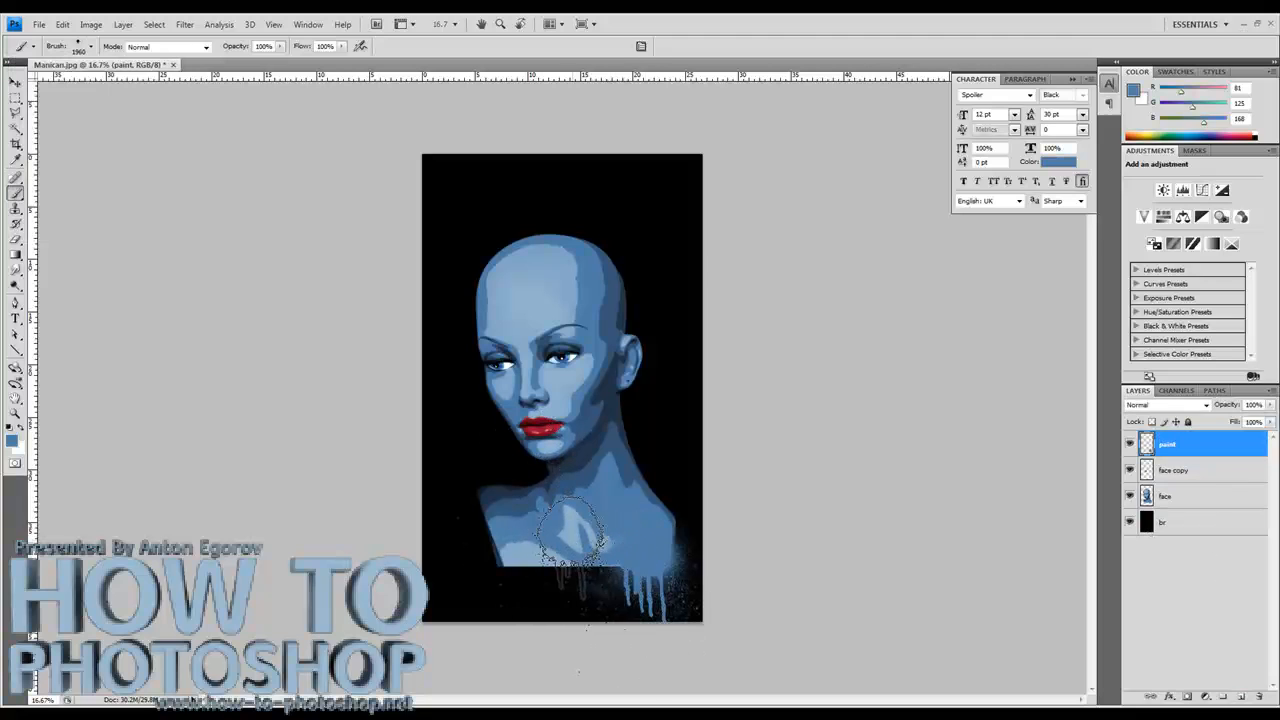
right_click(570, 530)
right_click(565, 415)
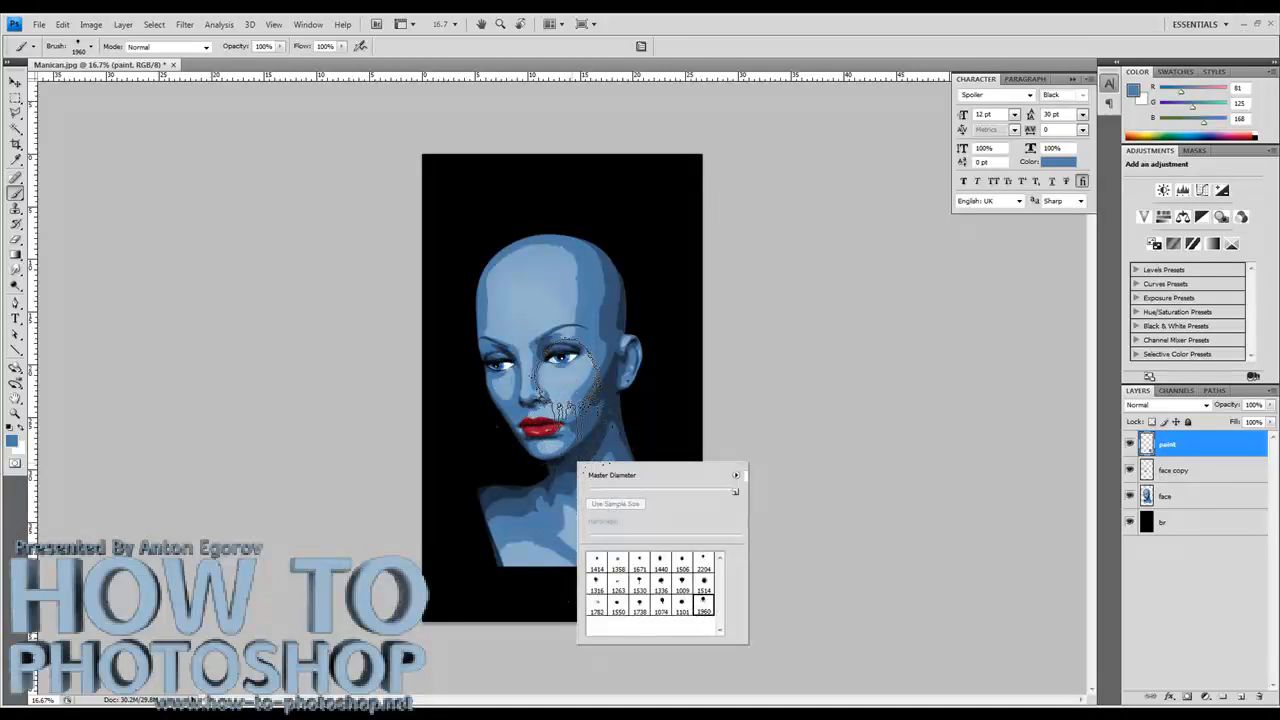
left_click(682, 586)
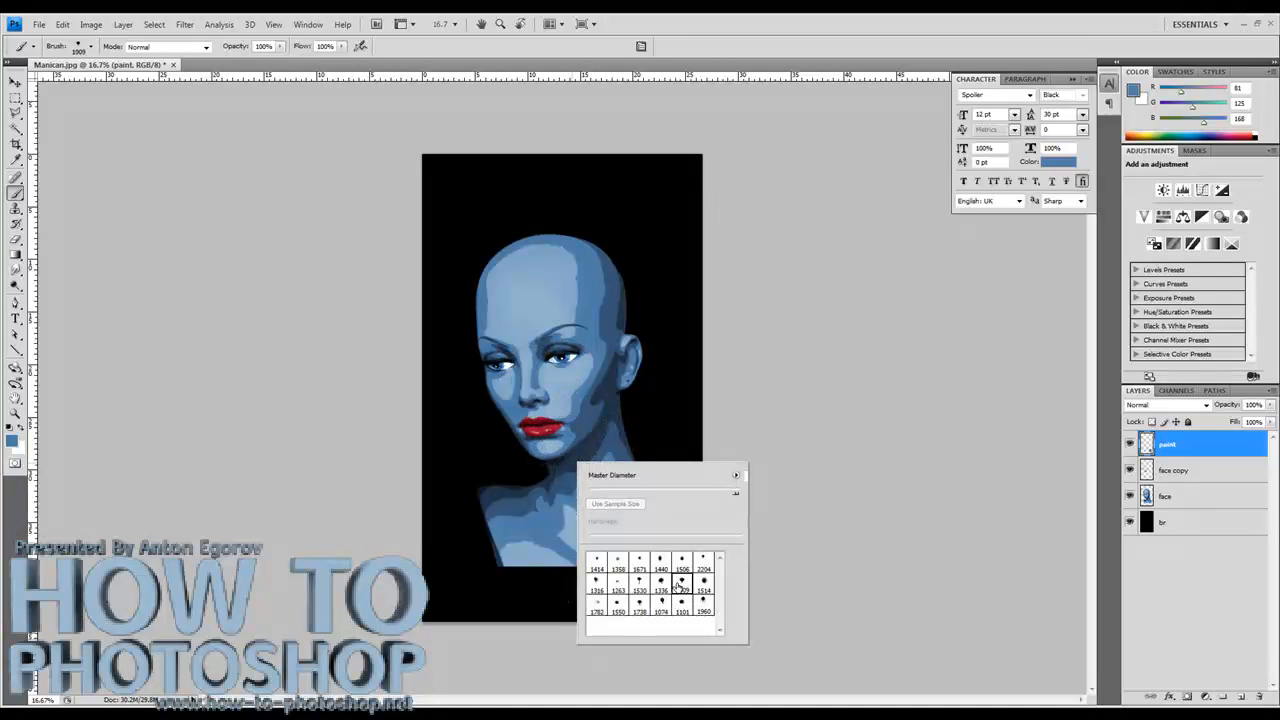
left_click(510, 562)
left_click(505, 555)
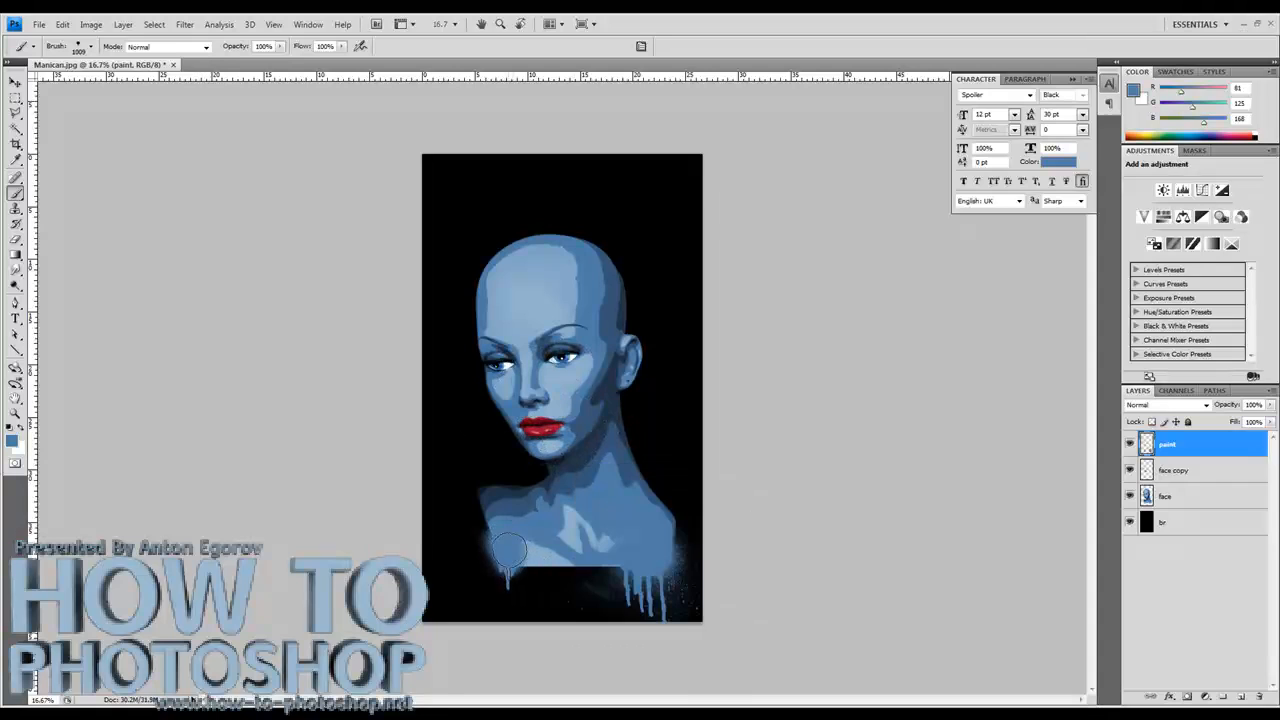
Spray more medium blue along the bust's lower left edge on the paint layer with the 1514 px splatter brush.
right_click(520, 545)
left_click(647, 641)
left_click(520, 550)
left_click(550, 565)
left_click(660, 595)
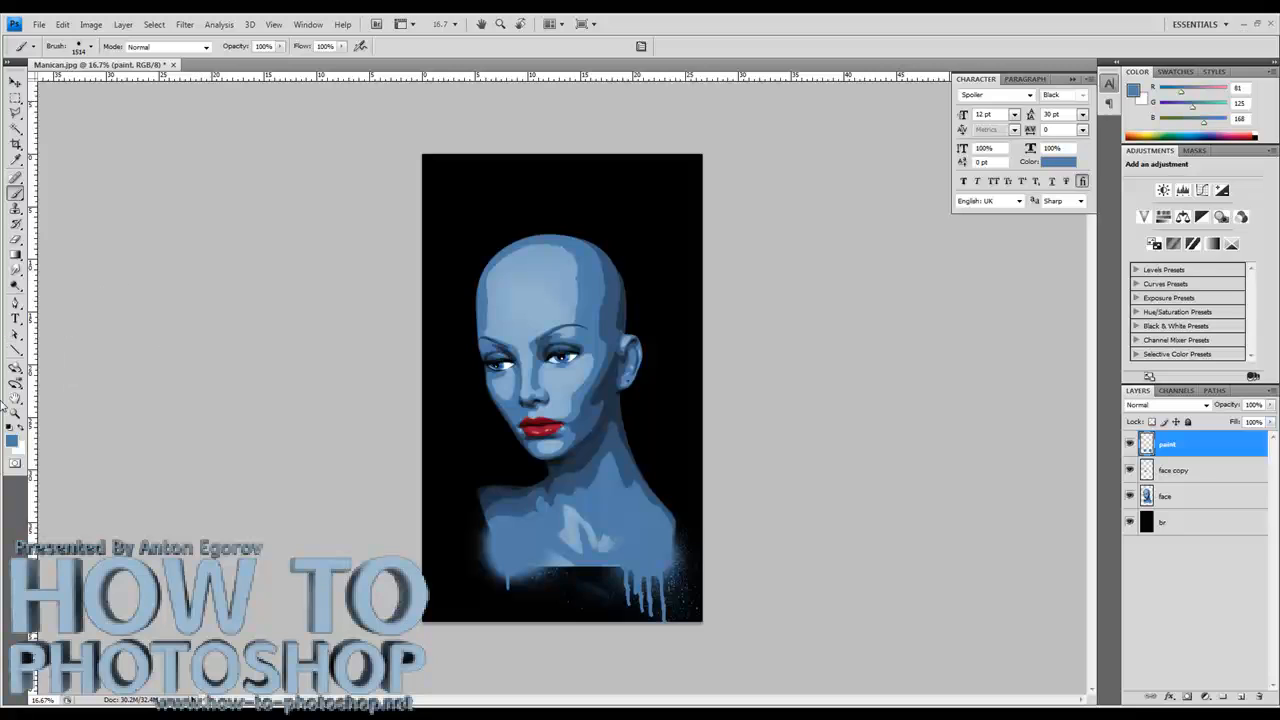
Set the foreground colour to the light blue of the chest highlight, RGB 144, 177, 203, and choose the 1960 px dripping brush.
left_click(11, 443)
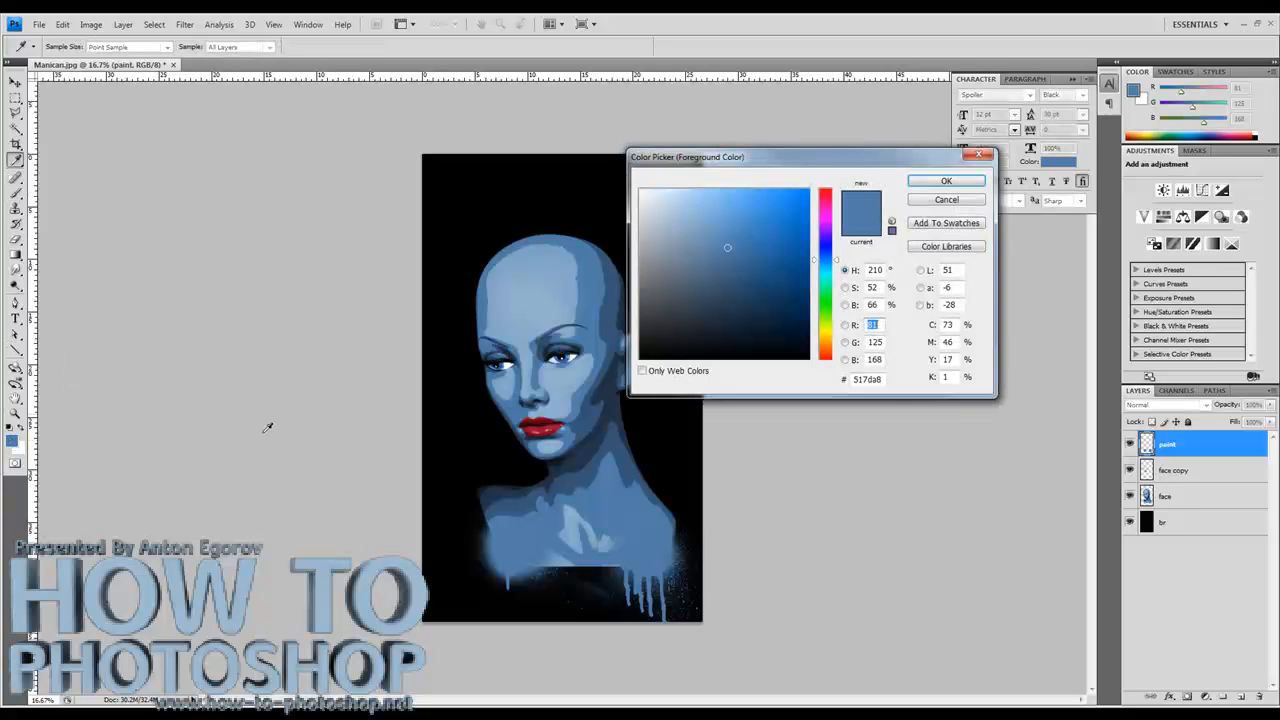
left_click(577, 514)
left_click(946, 181)
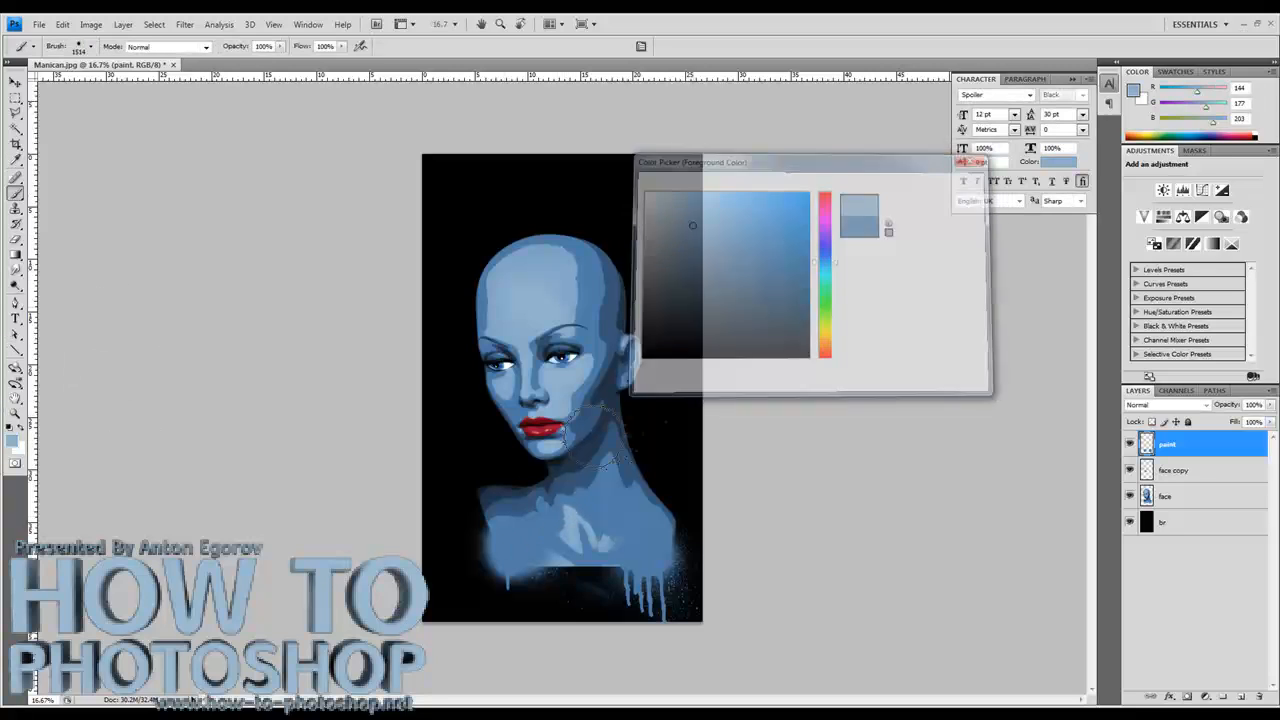
right_click(542, 518)
left_click(669, 661)
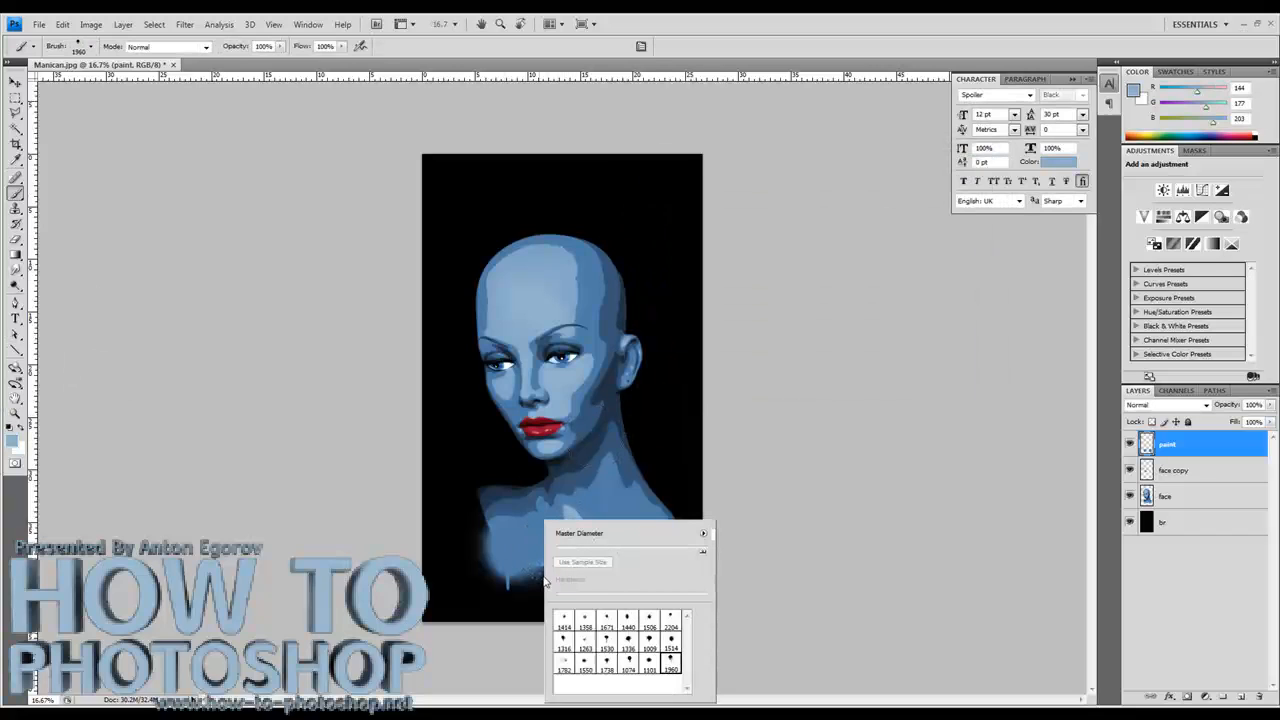
Add a new layer between the face and br layers and name it paint br.
left_click(1192, 480)
left_click(1188, 499)
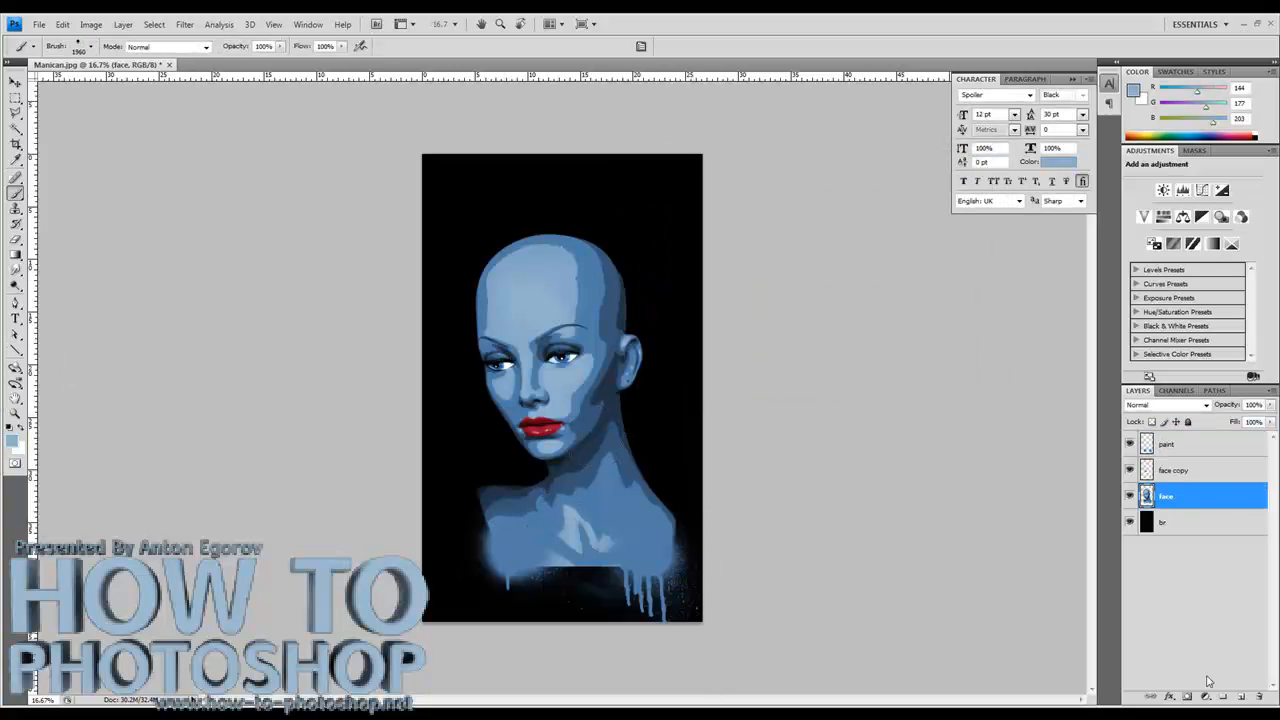
left_click(1240, 697)
left_click_drag(1170, 497, 1168, 522)
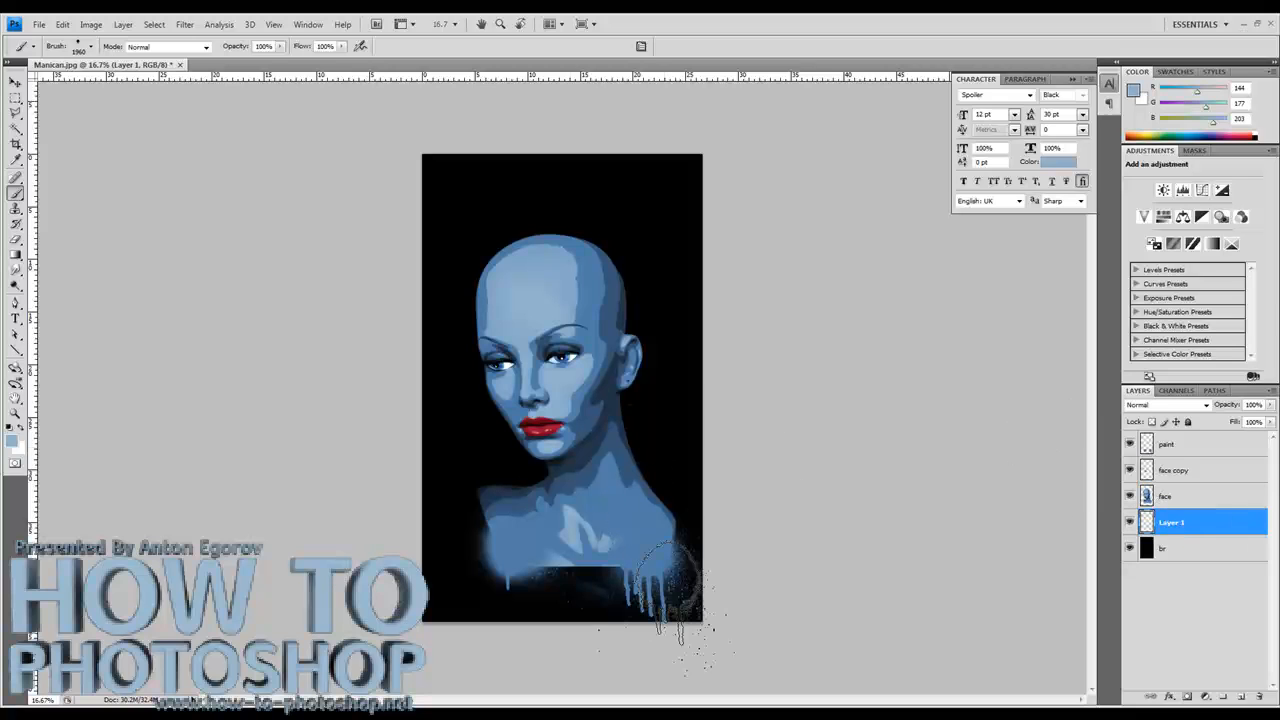
double_click(1172, 524)
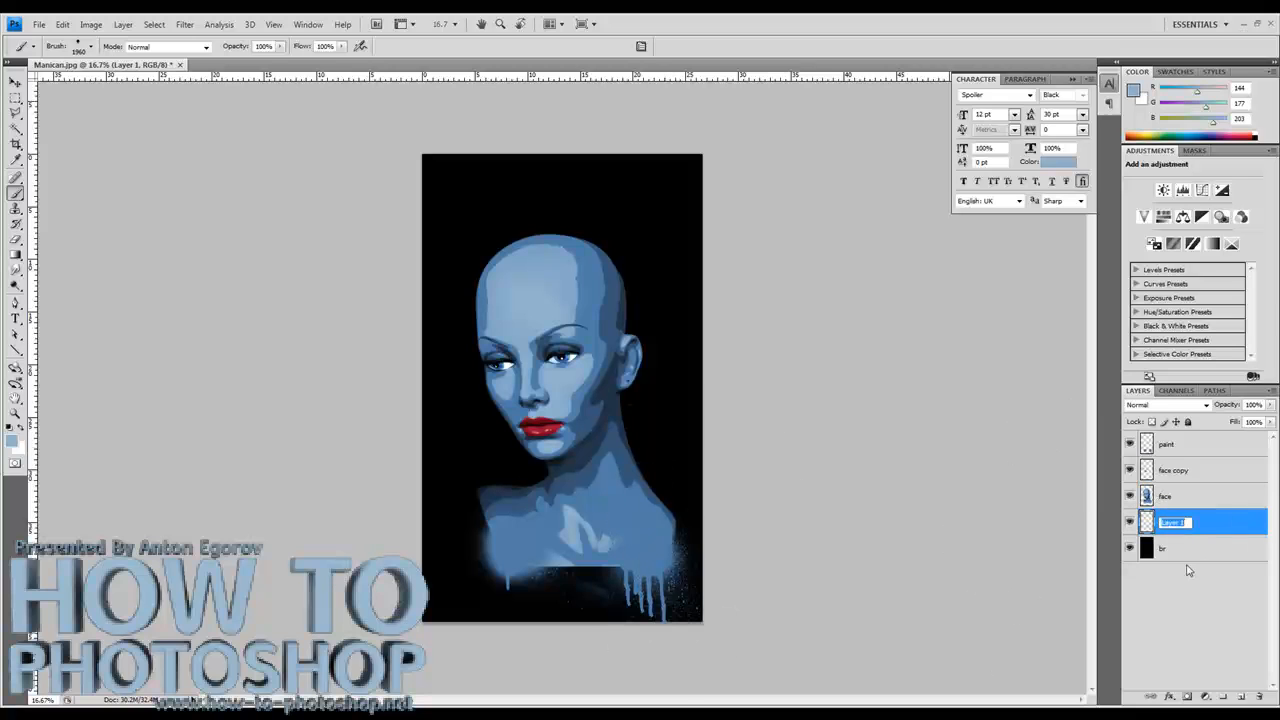
type("paint br")
key("Return")
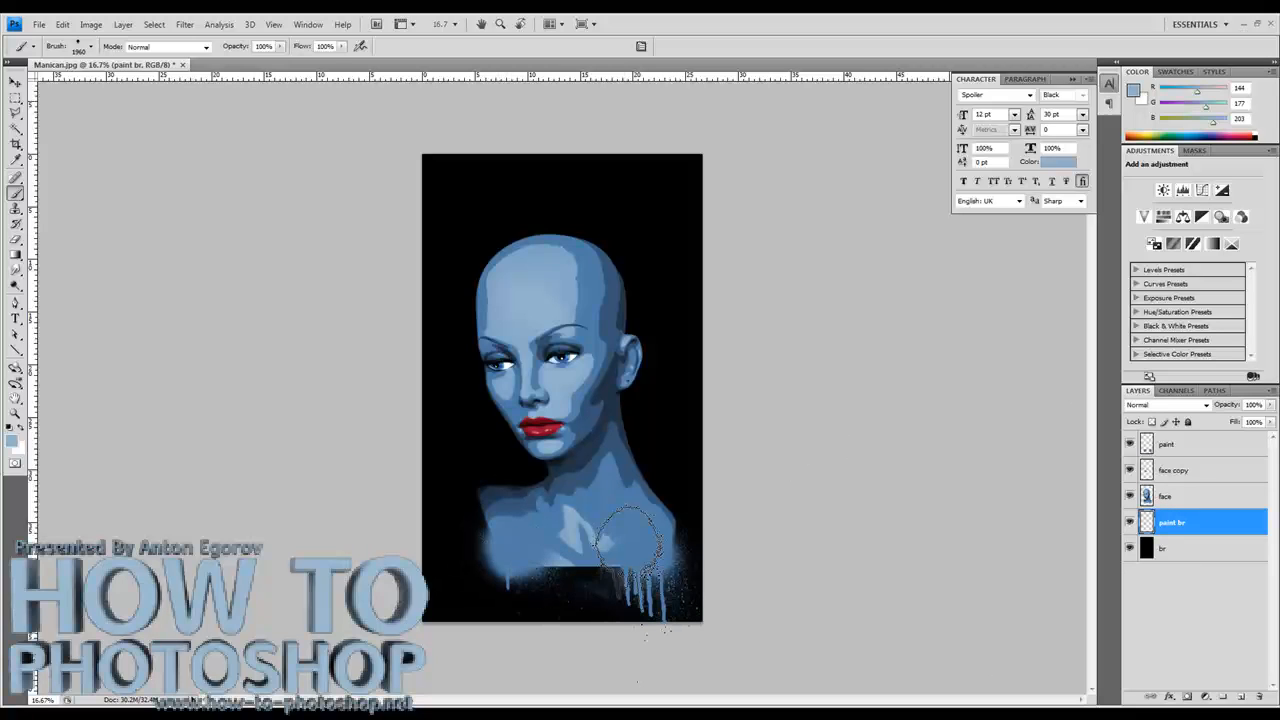
Paint light blue drips and splatter beneath the bust's bottom edge on the paint br layer.
mouse_move(602, 537)
left_mouse_down()
mouse_move(552, 558)
mouse_move(563, 556)
left_mouse_up()
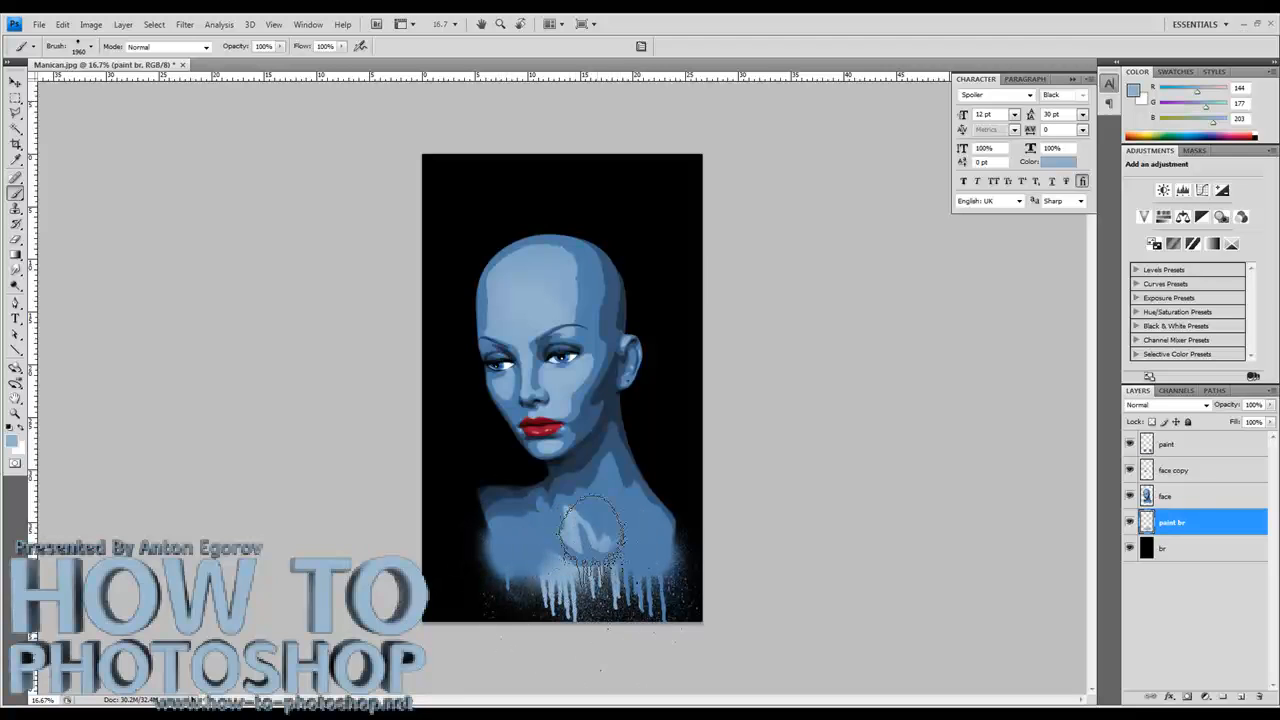